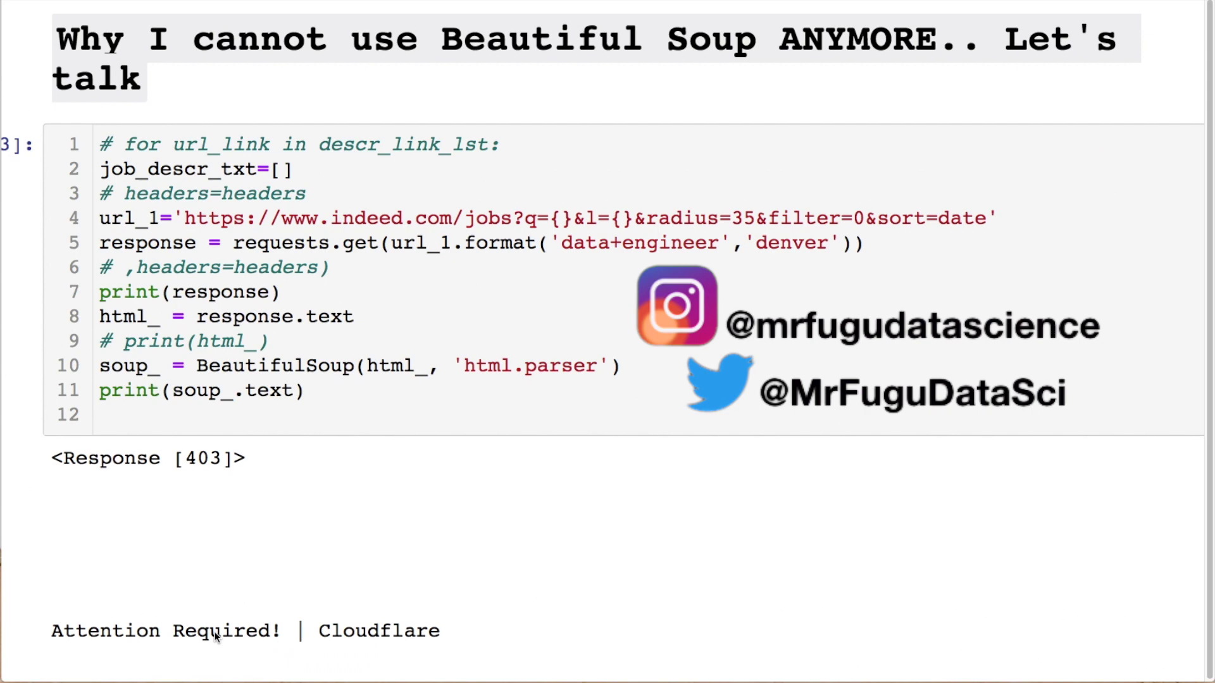
# Step: Highlight the Cloudflare block details: 403 status, enable-cookies line and 'Why have I been blocked?' text
pyautogui.click(321, 629)
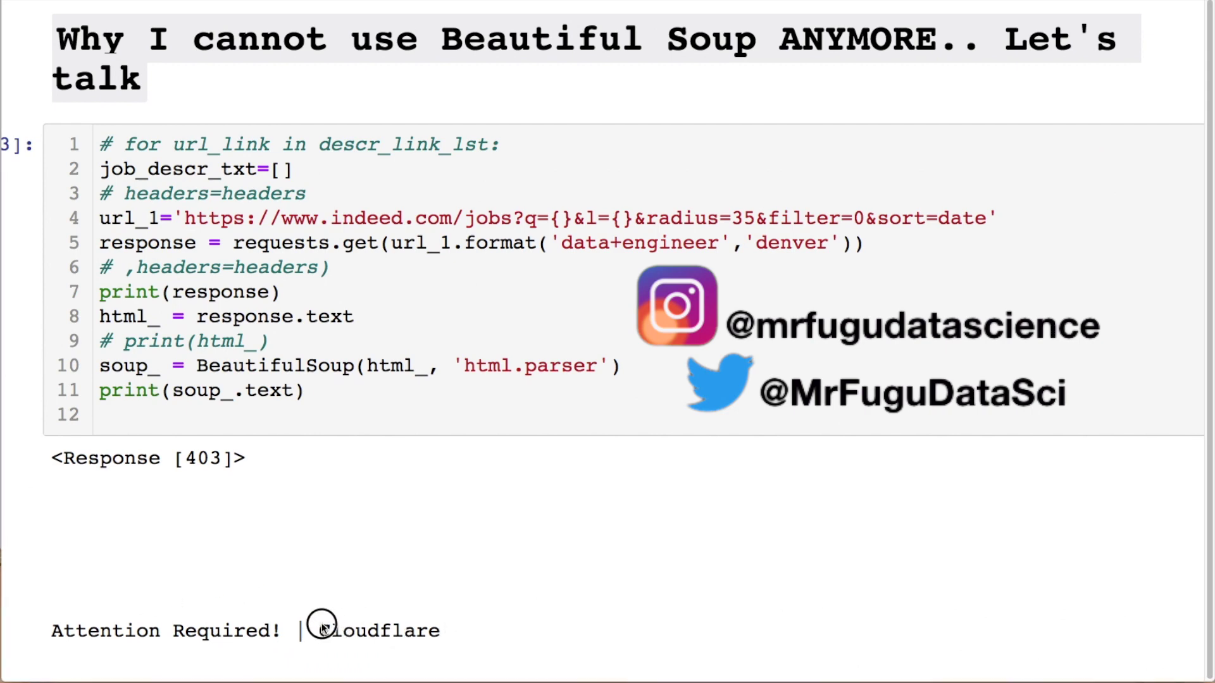
pyautogui.moveTo(322, 629); pyautogui.dragTo(442, 630)
pyautogui.scroll(-1, 324, 636)
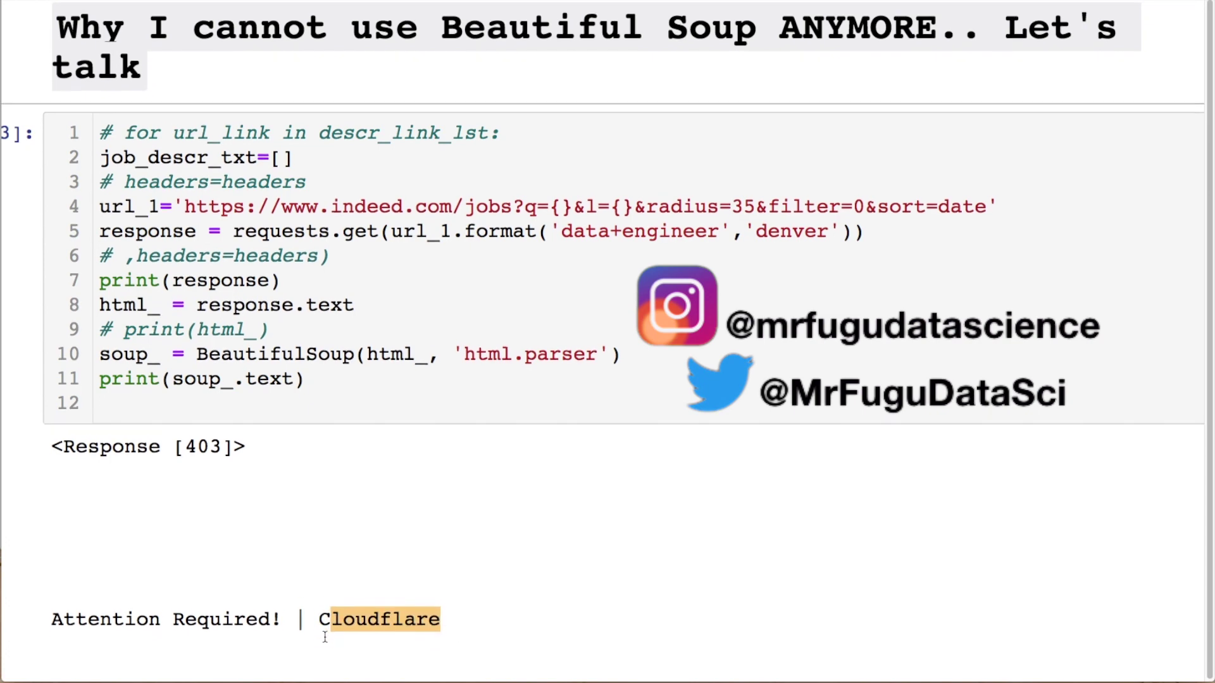
pyautogui.scroll(-1, 324, 635)
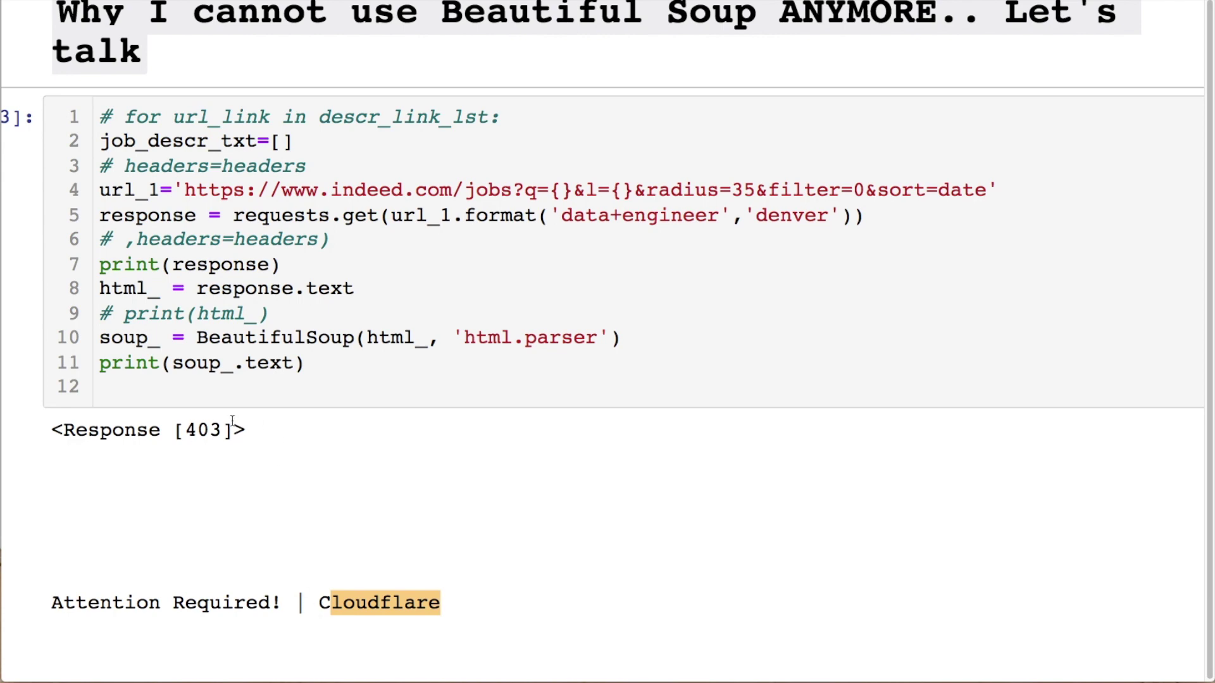
pyautogui.moveTo(234, 429); pyautogui.dragTo(157, 429)
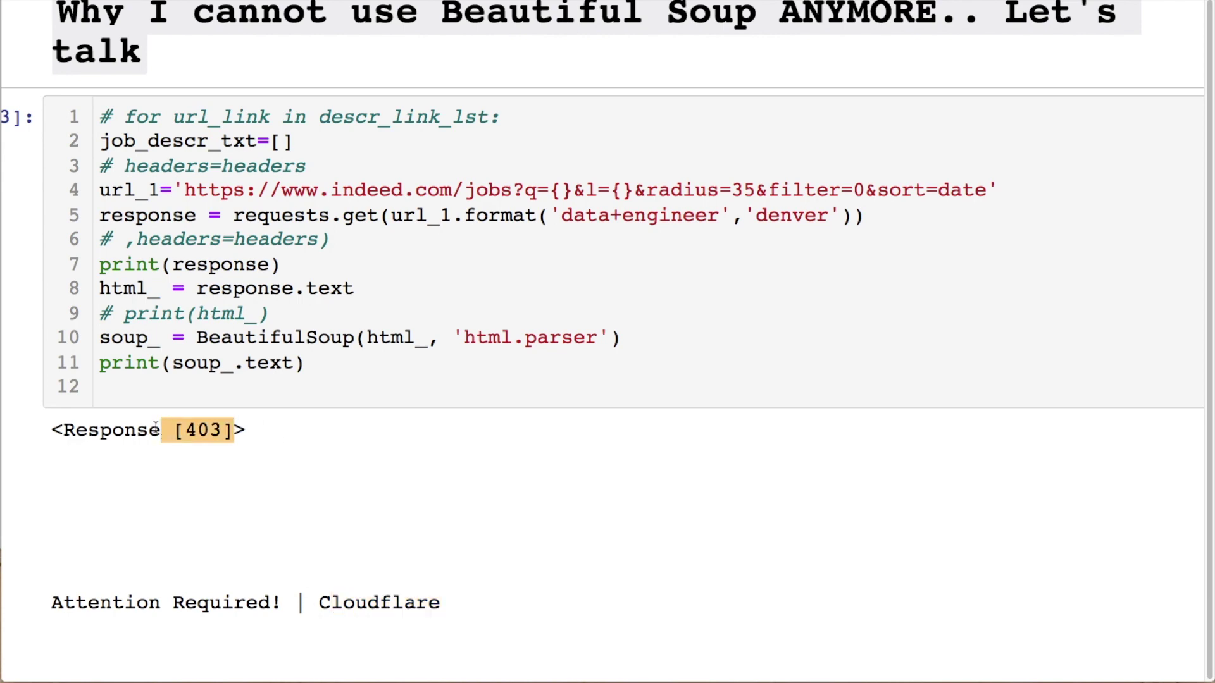
pyautogui.scroll(-3, 154, 429)
pyautogui.scroll(-1, 155, 426)
pyautogui.scroll(-2, 155, 427)
pyautogui.scroll(-2, 157, 432)
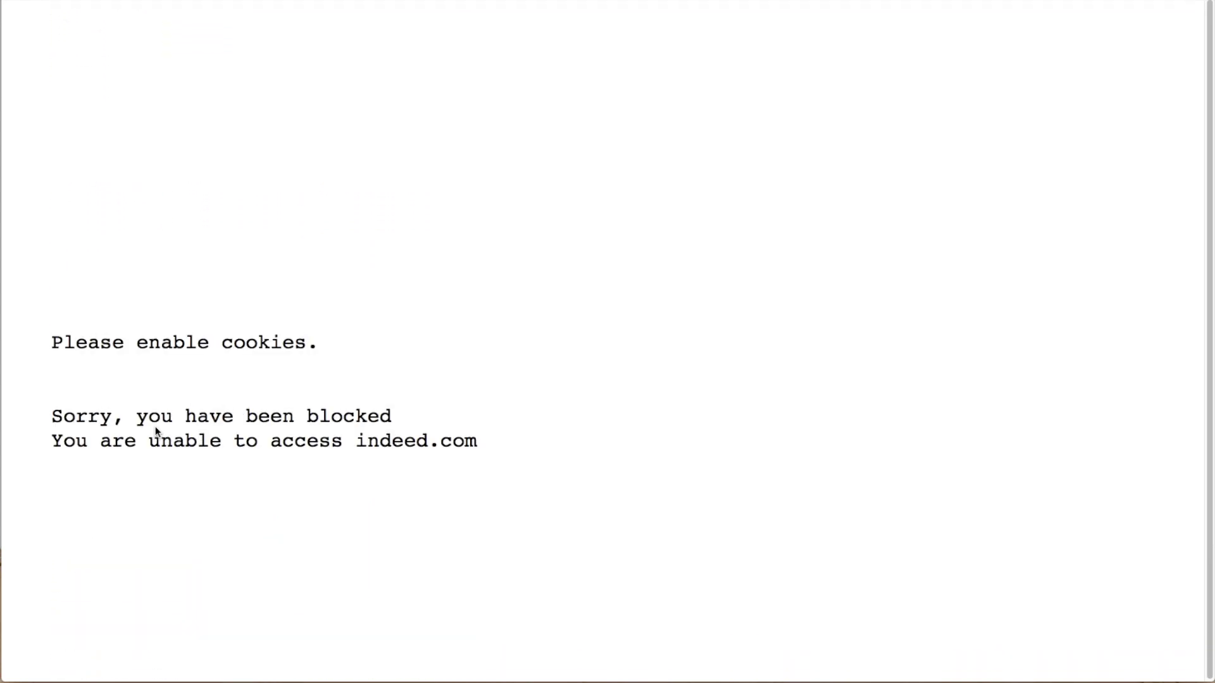
pyautogui.scroll(-1, 156, 432)
pyautogui.scroll(-1, 155, 432)
pyautogui.scroll(-1, 156, 433)
pyautogui.scroll(-1, 155, 432)
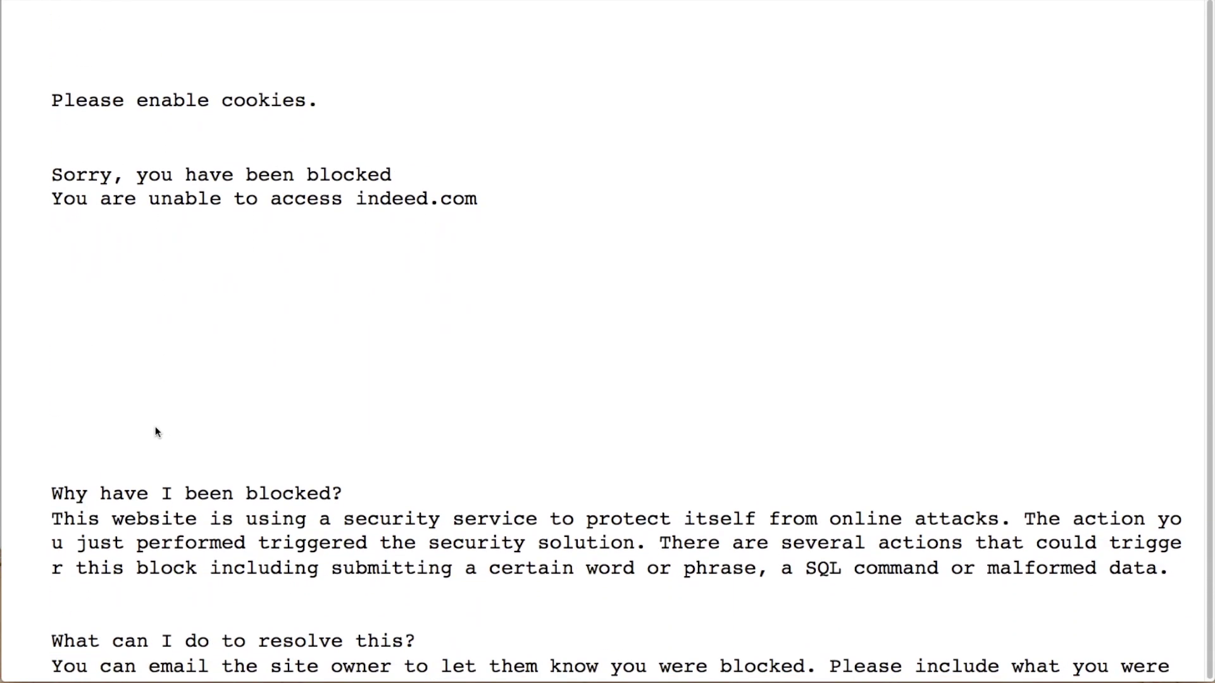
pyautogui.scroll(-1, 155, 427)
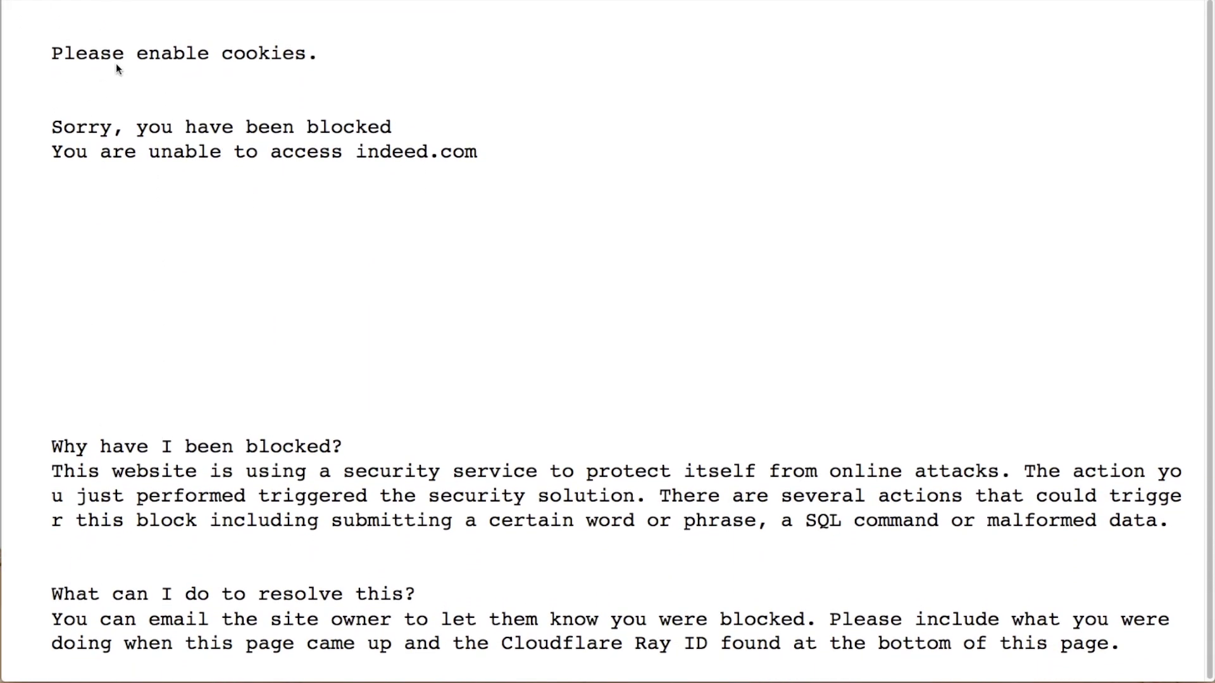
pyautogui.moveTo(63, 53); pyautogui.dragTo(307, 47)
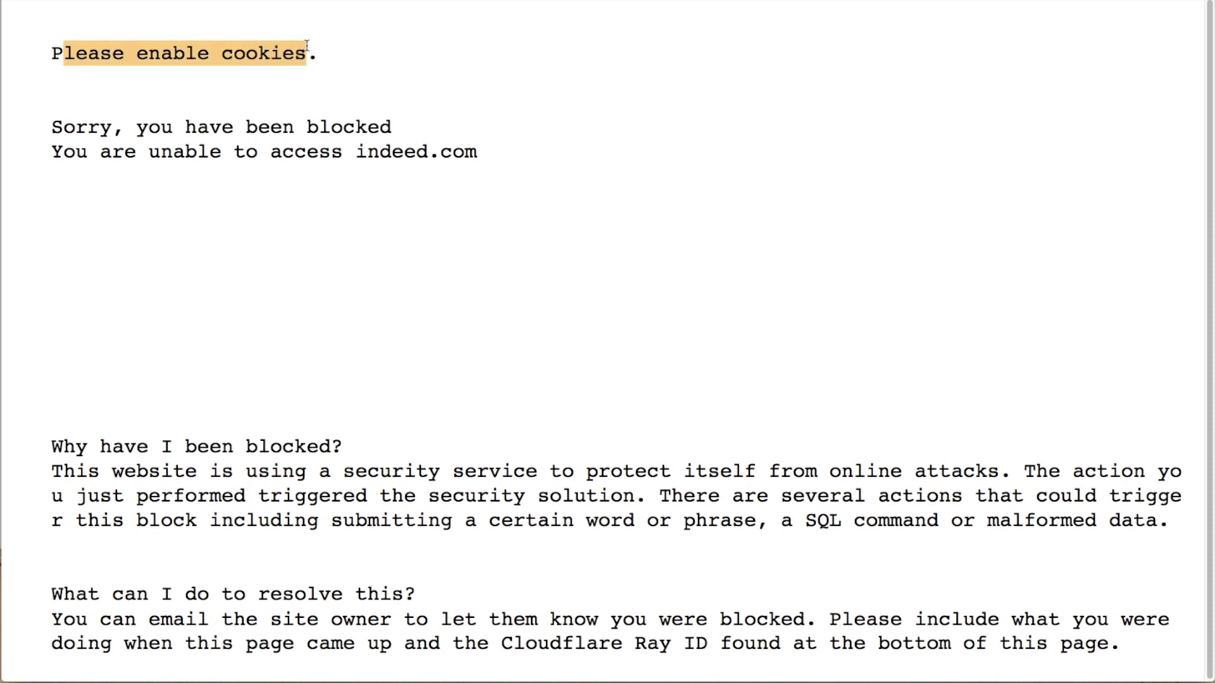
pyautogui.moveTo(392, 128); pyautogui.dragTo(270, 130)
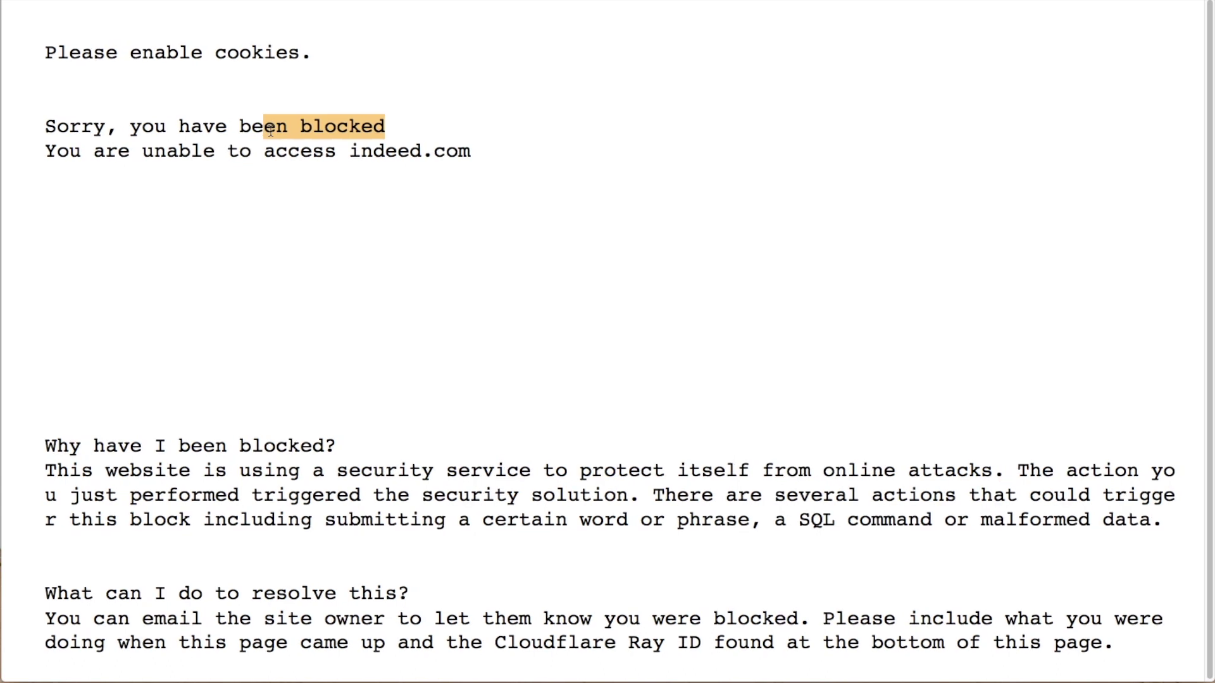
pyautogui.moveTo(94, 446); pyautogui.dragTo(539, 646)
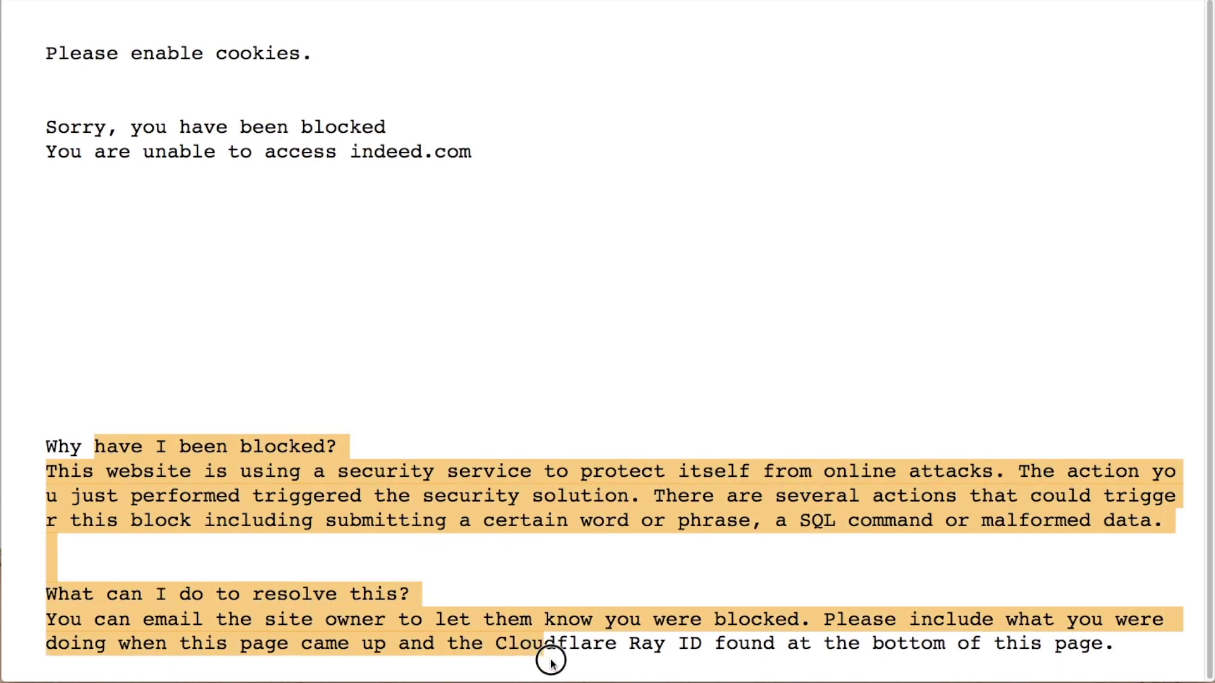
pyautogui.moveTo(539, 646); pyautogui.dragTo(570, 682)
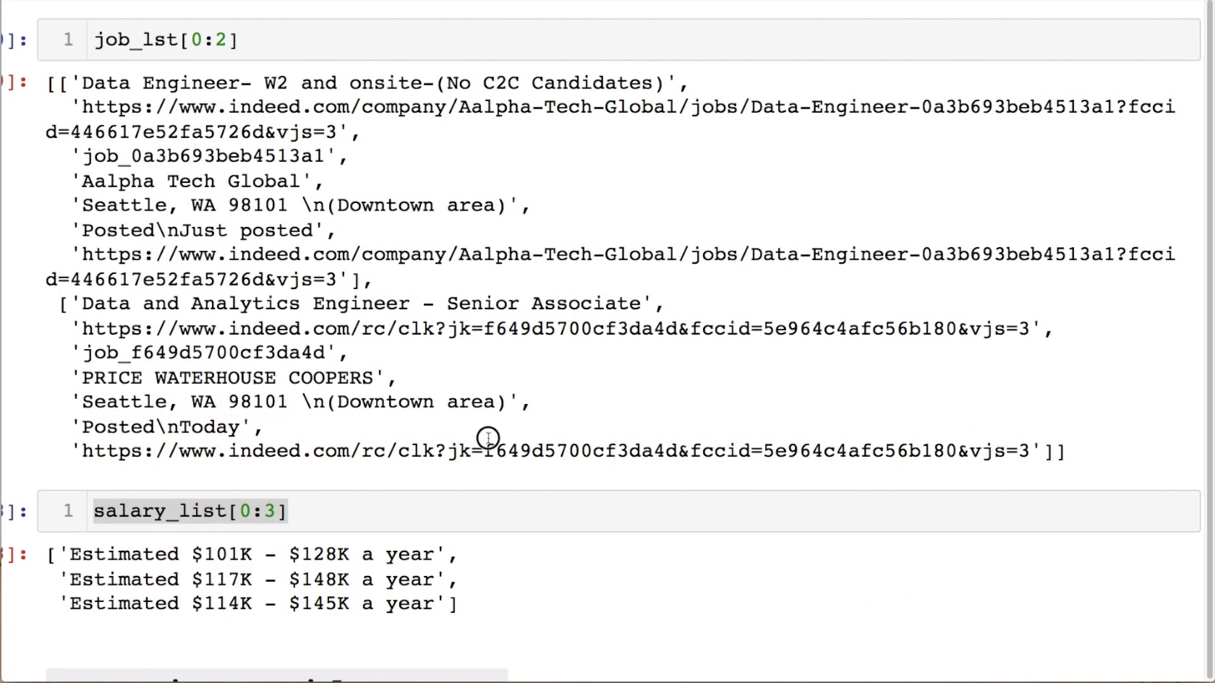
# Step: Highlight the full job_lst output and the three estimated salary lines
pyautogui.moveTo(470, 450); pyautogui.dragTo(3, 114)
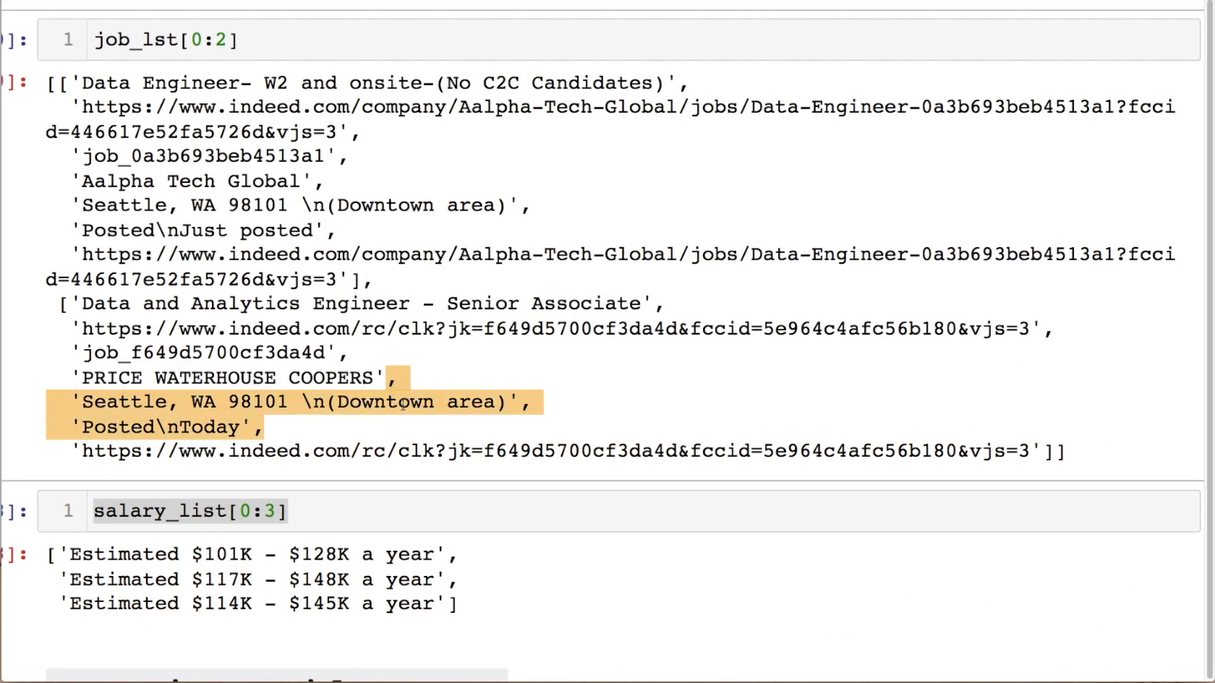
pyautogui.hscroll(2, 157, 155)
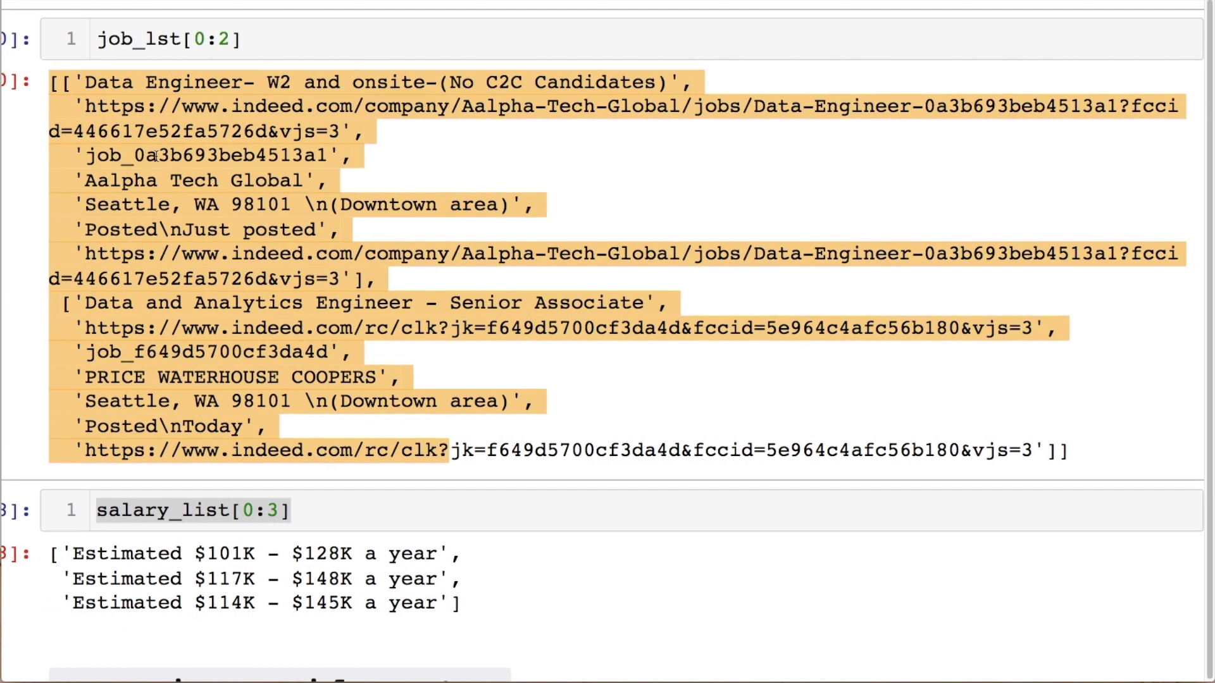
pyautogui.moveTo(453, 606); pyautogui.dragTo(95, 496)
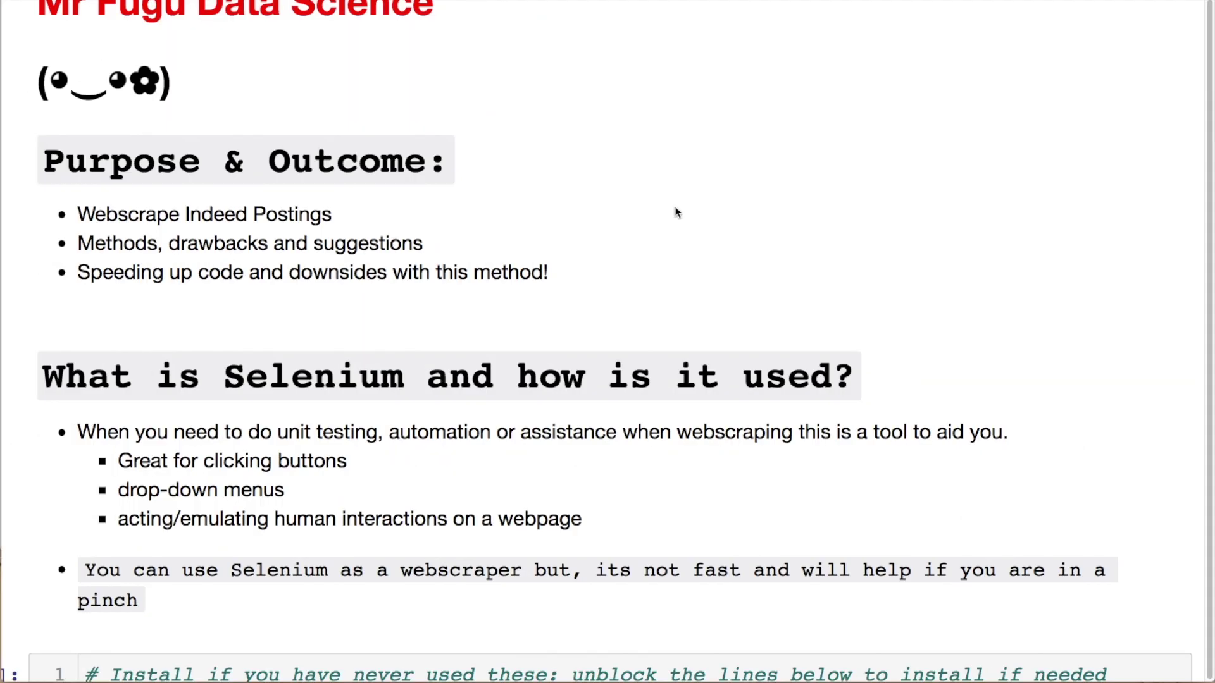
pyautogui.scroll(-3, 676, 212)
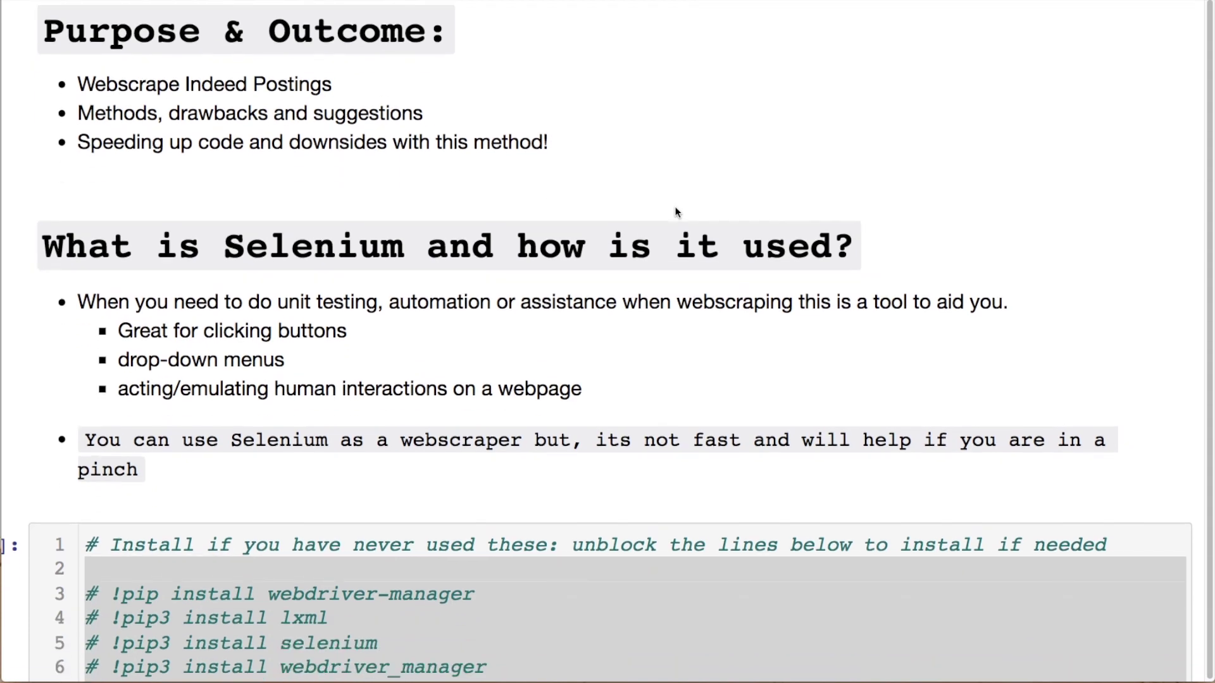
# Step: Highlight the Selenium bullets on clicking buttons, drop-down menus and emulating human interactions
pyautogui.moveTo(348, 332); pyautogui.dragTo(150, 332)
pyautogui.click(279, 362)
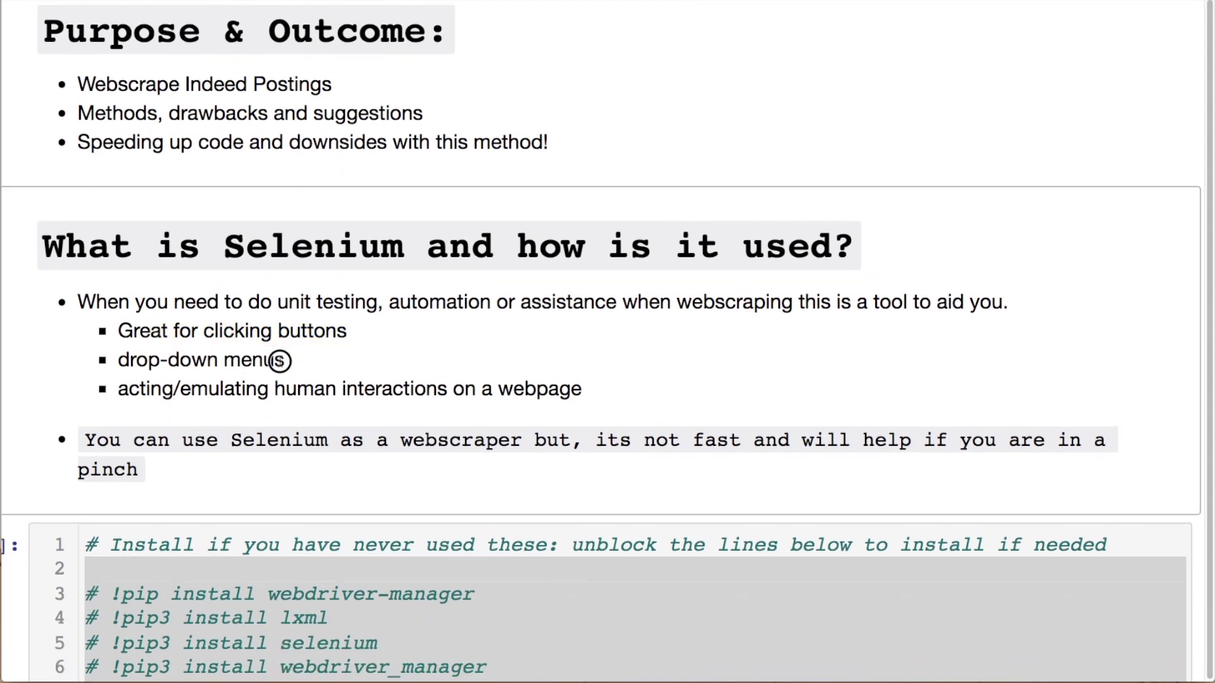
pyautogui.moveTo(279, 361); pyautogui.dragTo(154, 363)
pyautogui.moveTo(426, 390); pyautogui.dragTo(149, 401)
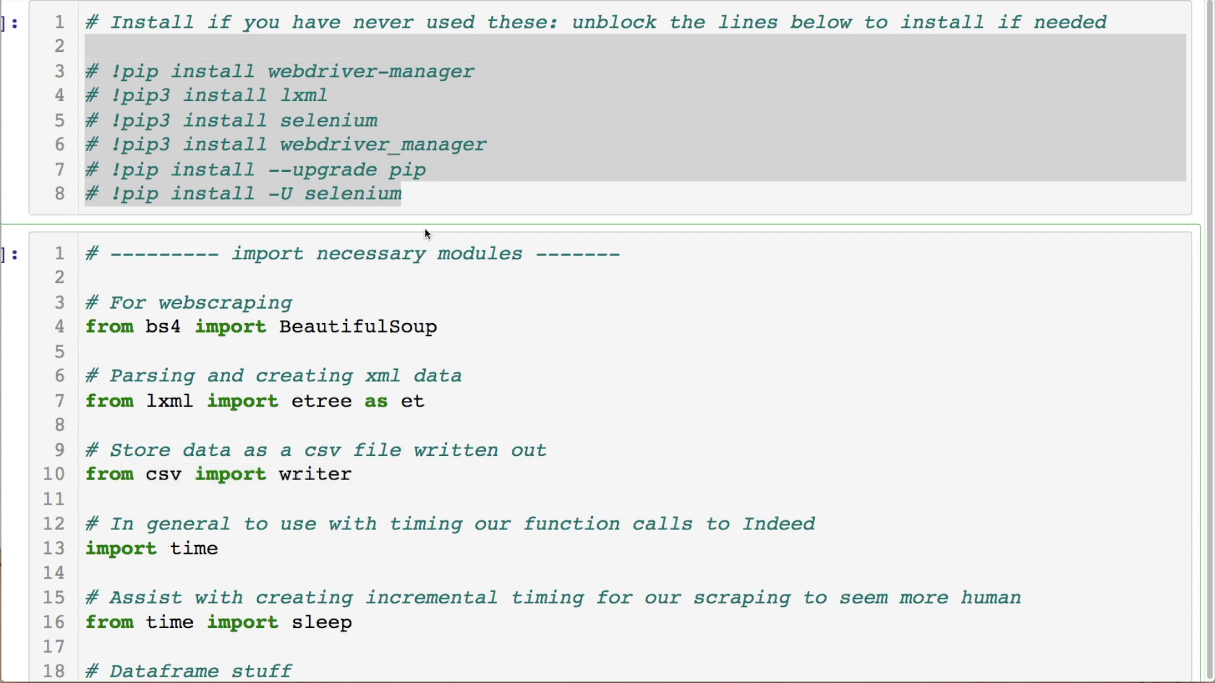
# Step: Highlight the commented-out pip install lines and the webscraping and xml parsing comments
pyautogui.click(415, 196)
pyautogui.moveTo(416, 196); pyautogui.dragTo(70, 63)
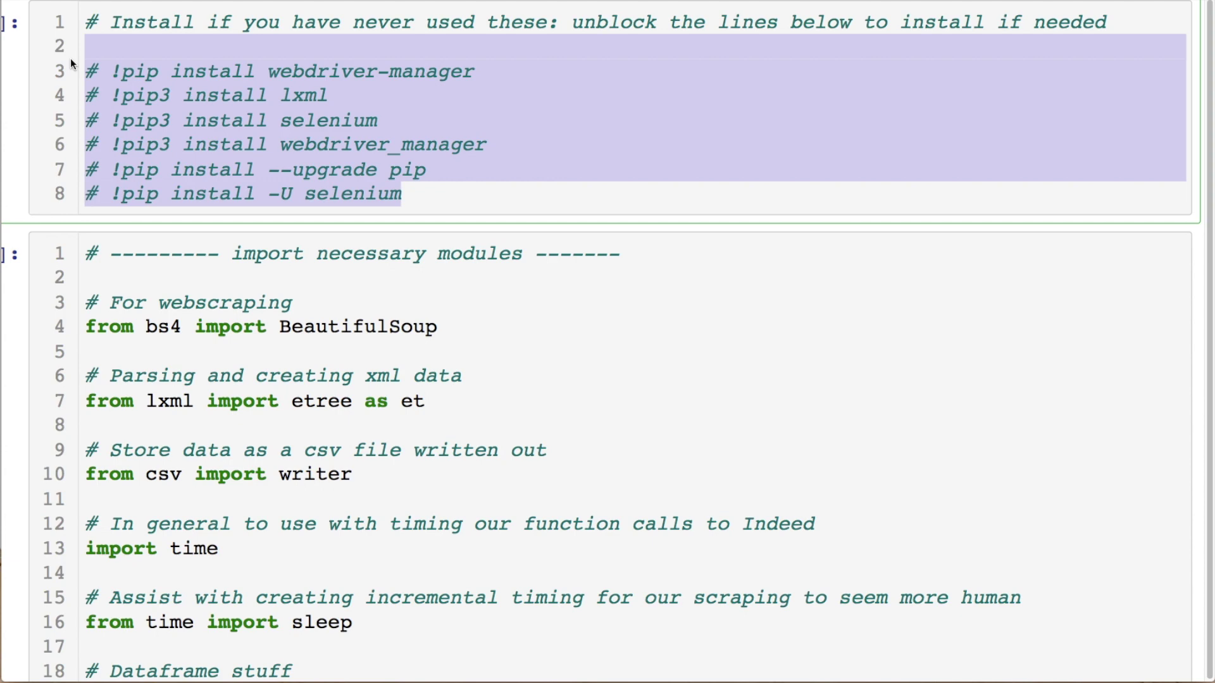
pyautogui.moveTo(293, 301); pyautogui.dragTo(124, 303)
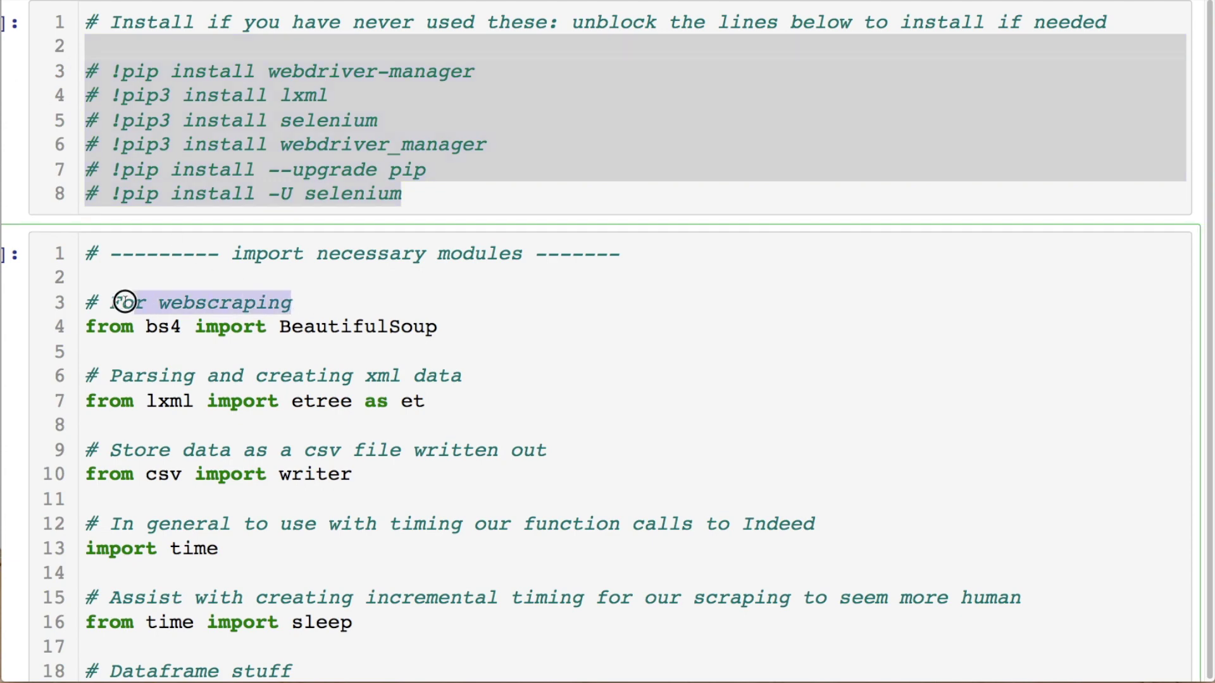
pyautogui.moveTo(461, 377); pyautogui.dragTo(161, 347)
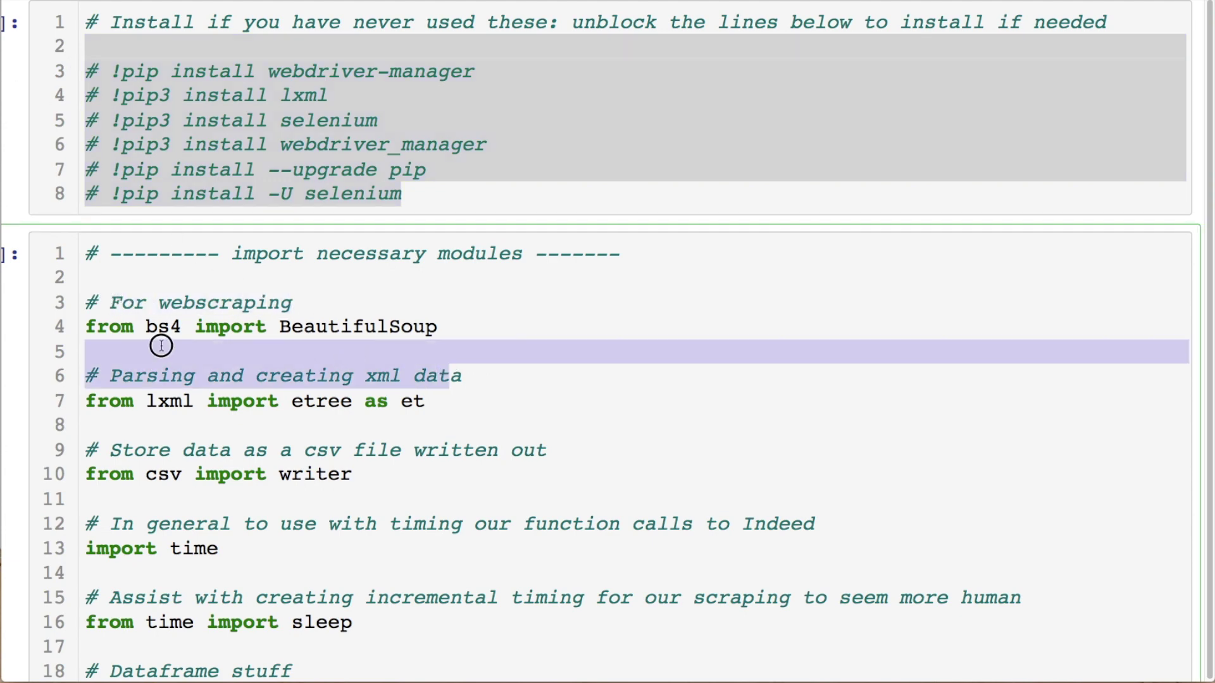
pyautogui.click(161, 346)
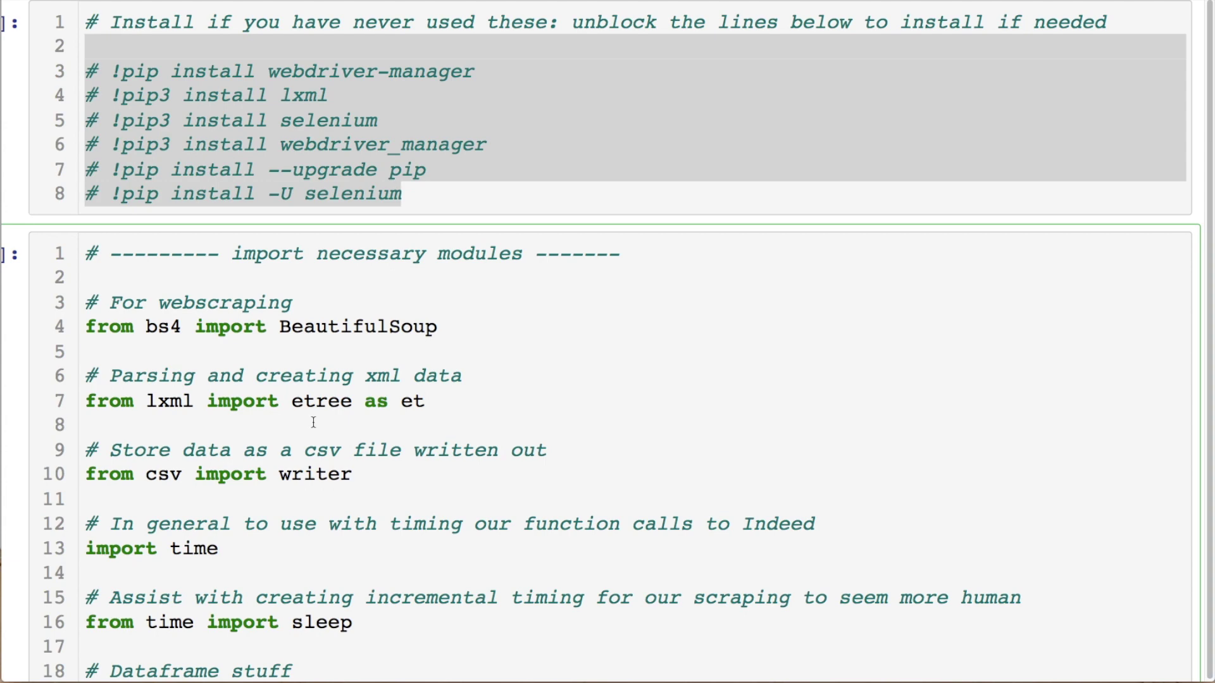
pyautogui.scroll(-1, 314, 423)
pyautogui.scroll(-4, 379, 190)
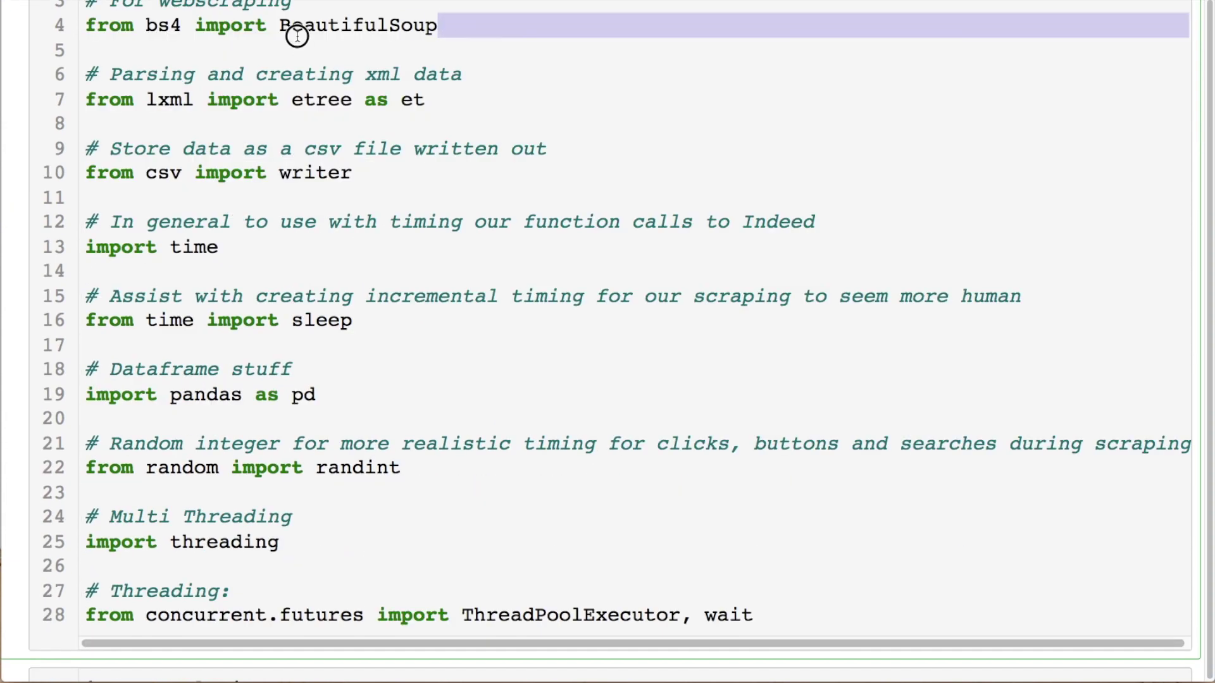
pyautogui.moveTo(436, 25); pyautogui.dragTo(280, 25)
# Step: Highlight the etree, csv writer, threading and pandas imports in the modules cell
pyautogui.moveTo(437, 100); pyautogui.dragTo(279, 100)
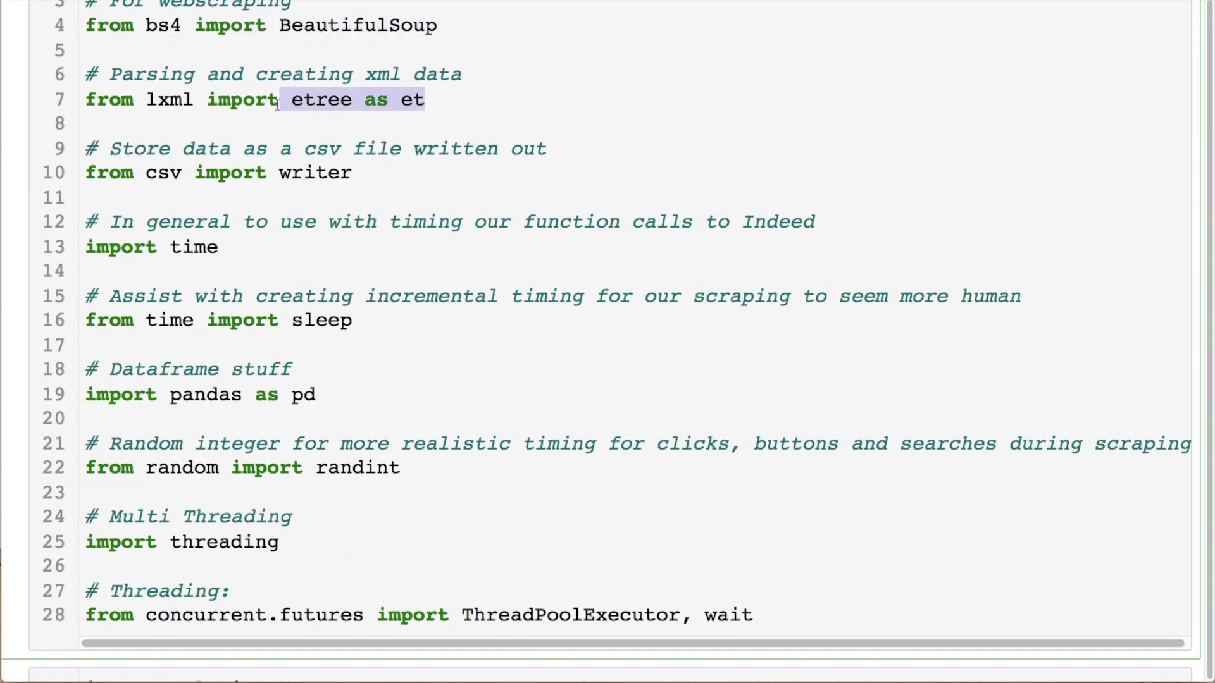
pyautogui.moveTo(352, 174); pyautogui.dragTo(145, 174)
pyautogui.moveTo(755, 615)
pyautogui.mouseDown()
pyautogui.moveTo(401, 610)
pyautogui.moveTo(106, 519)
pyautogui.mouseUp()
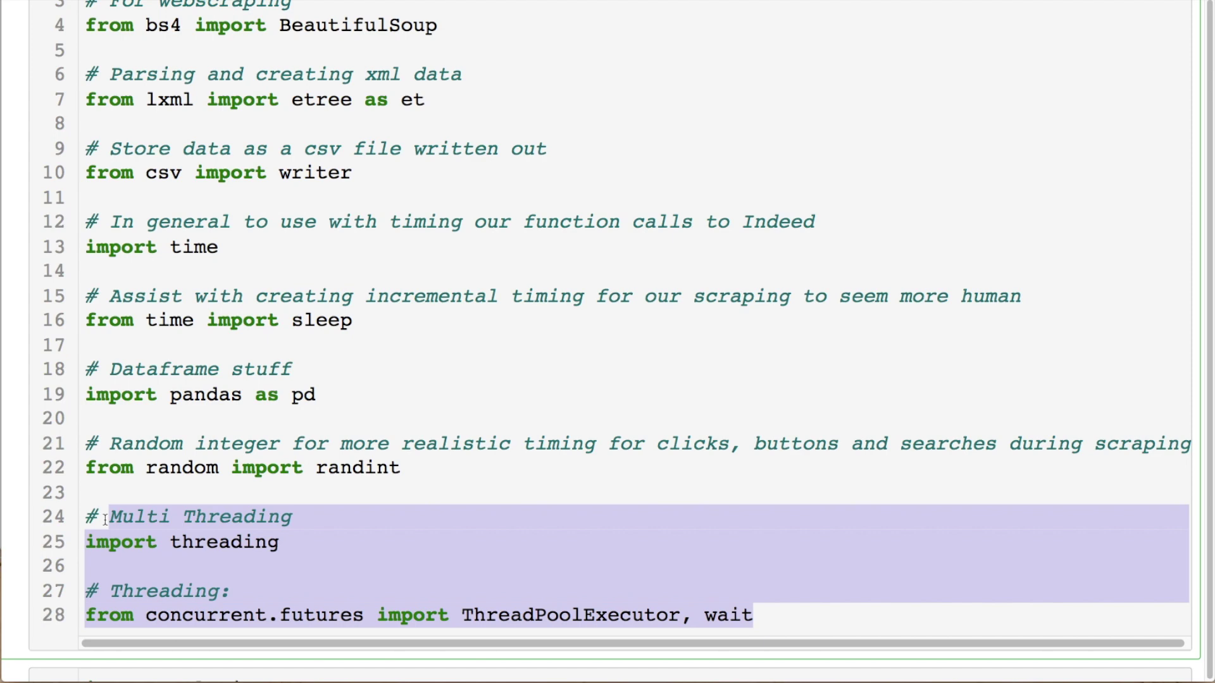
pyautogui.moveTo(325, 394); pyautogui.dragTo(133, 395)
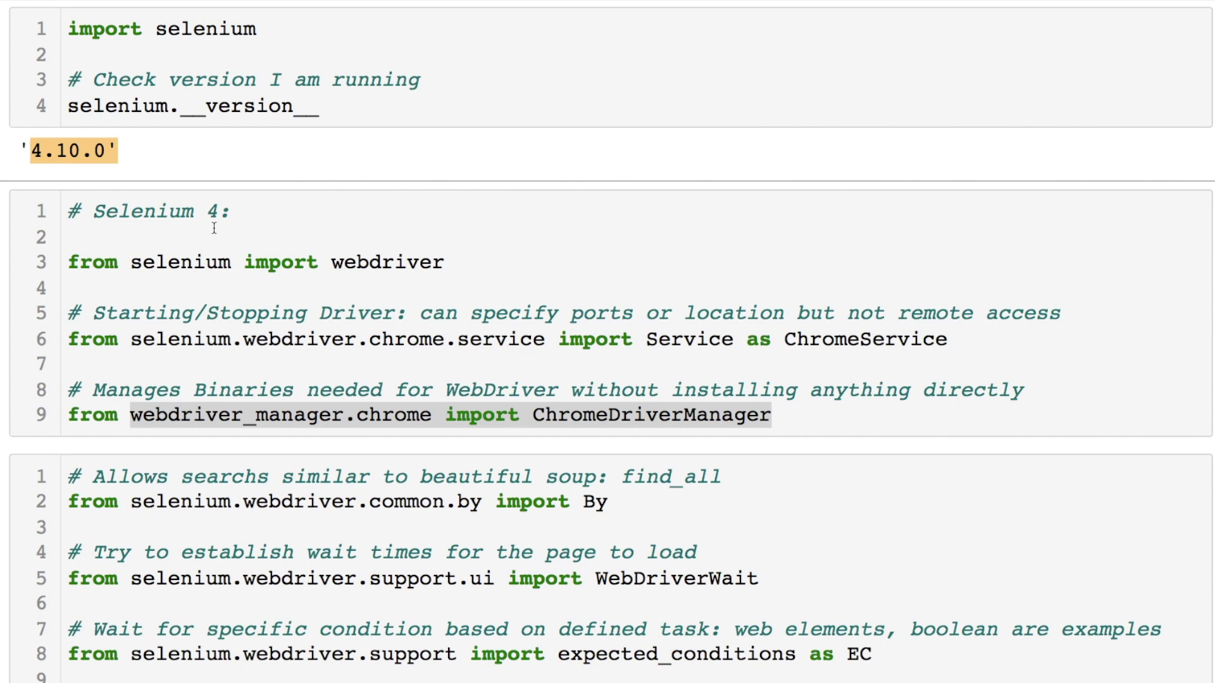
pyautogui.scroll(-5, 213, 228)
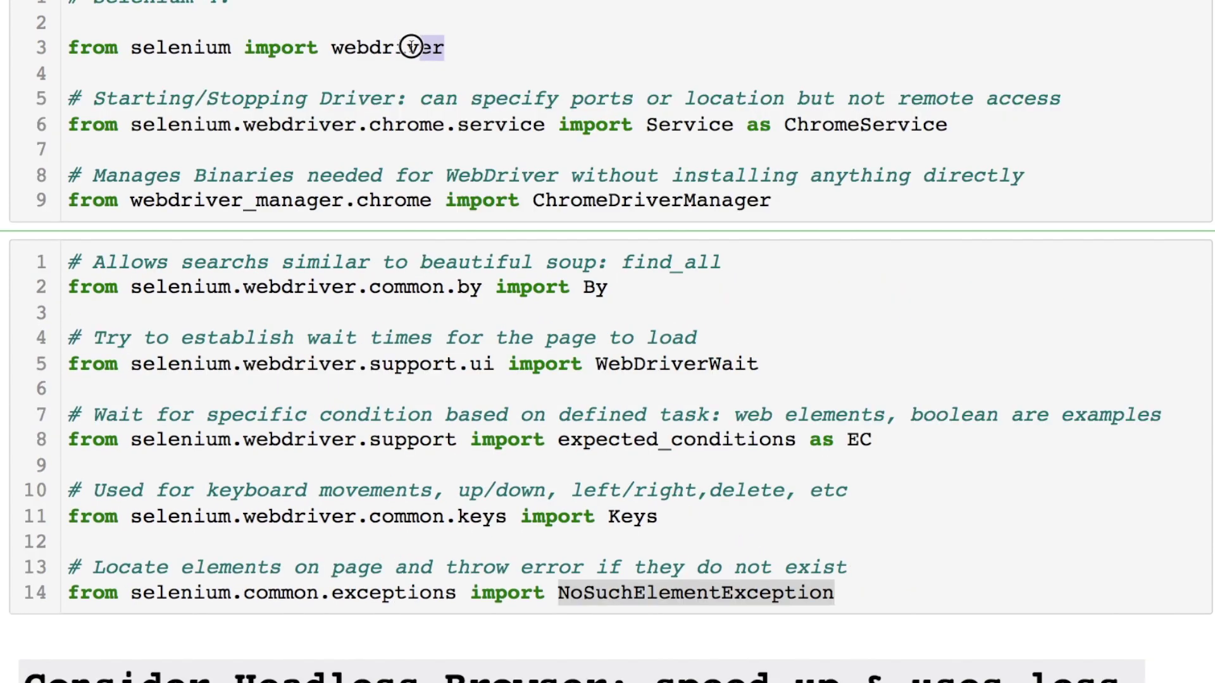
pyautogui.moveTo(443, 46); pyautogui.dragTo(28, 52)
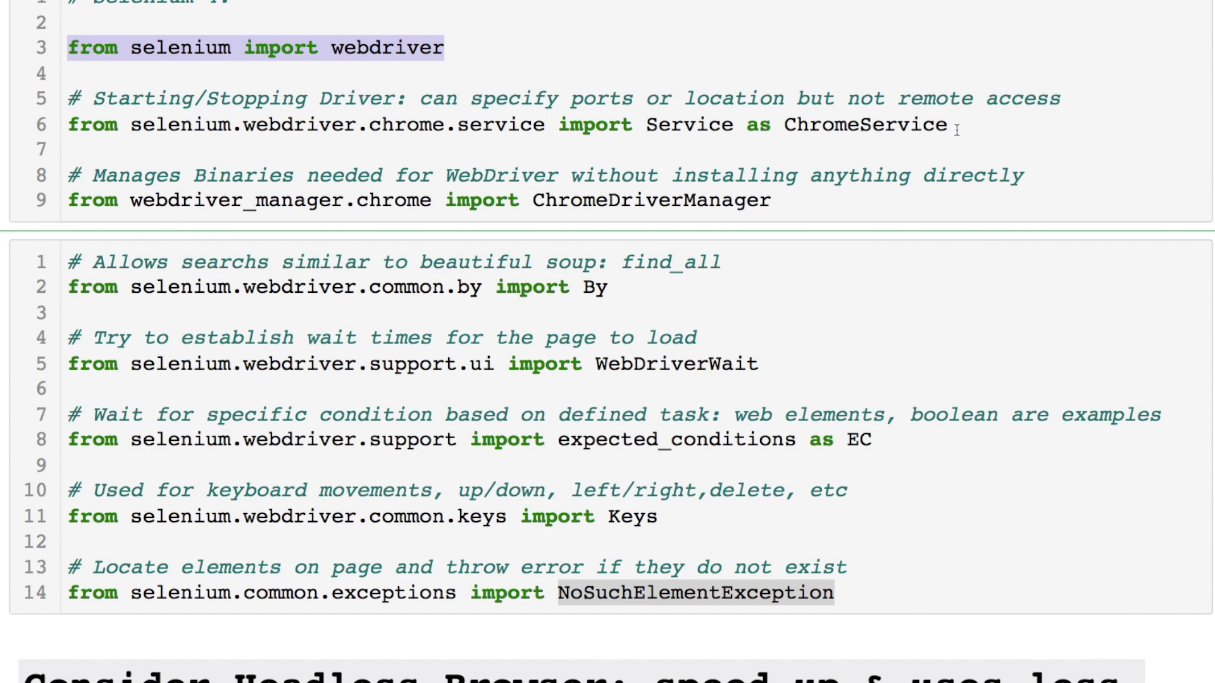
pyautogui.moveTo(958, 130); pyautogui.dragTo(338, 154)
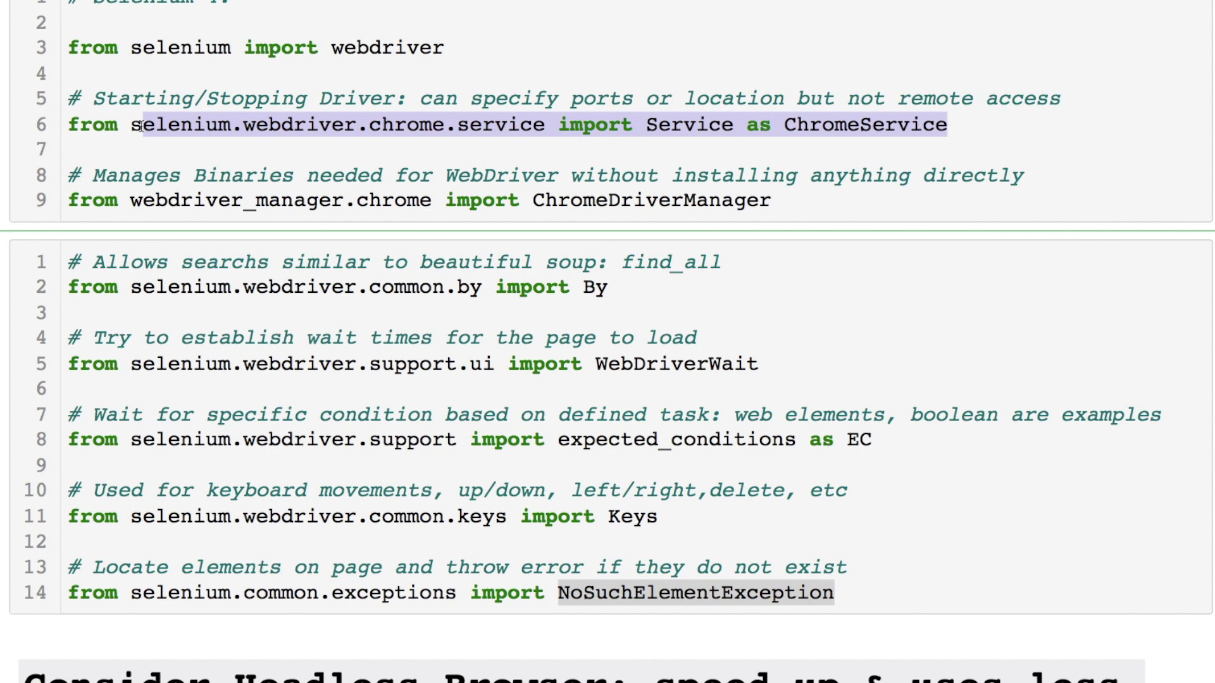
pyautogui.moveTo(460, 47); pyautogui.dragTo(155, 48)
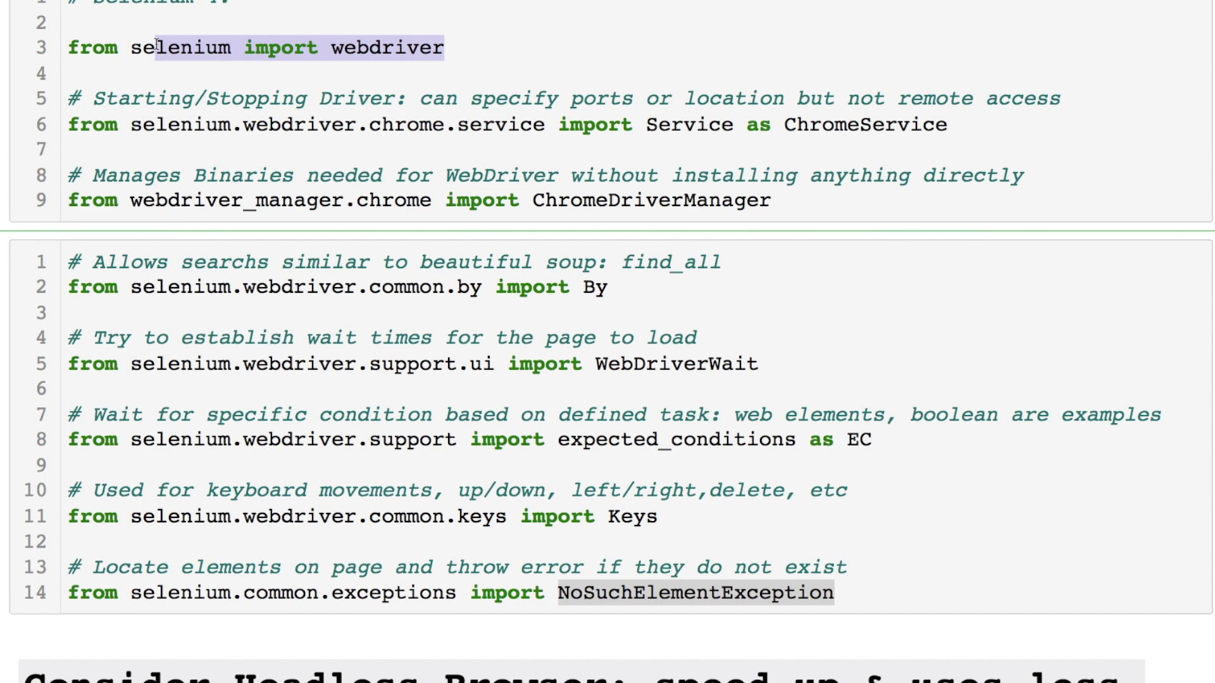
pyautogui.moveTo(771, 202); pyautogui.dragTo(529, 203)
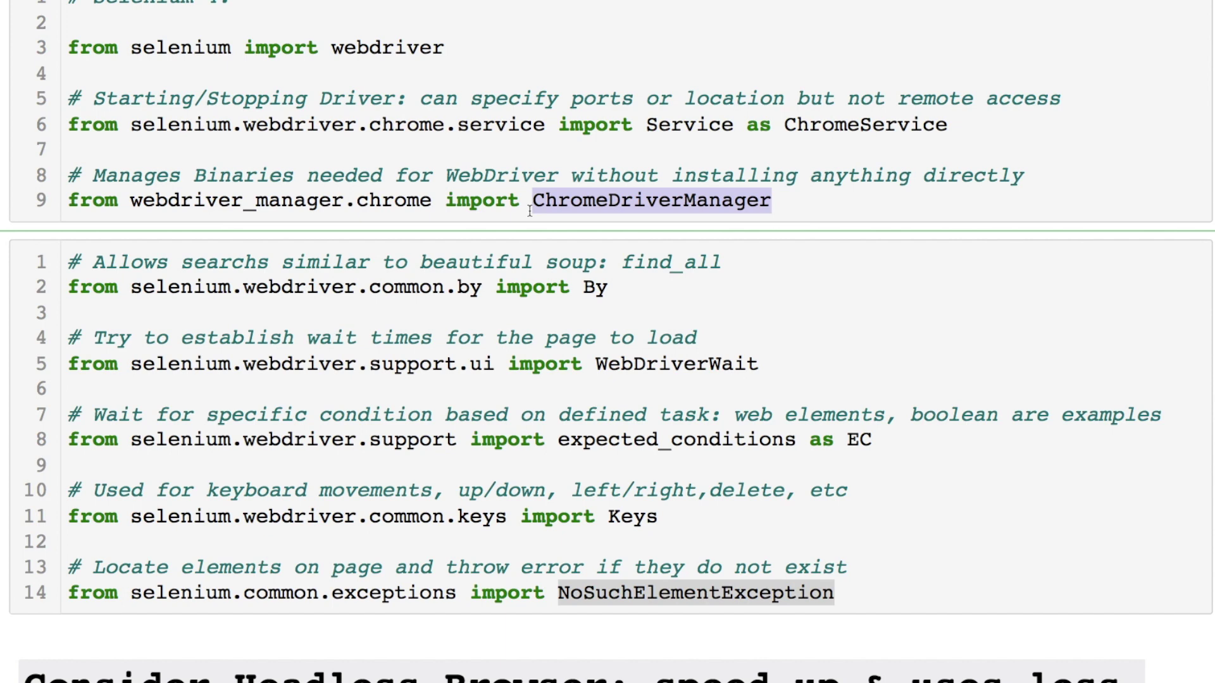
pyautogui.scroll(-5, 531, 210)
pyautogui.moveTo(607, 43); pyautogui.dragTo(577, 43)
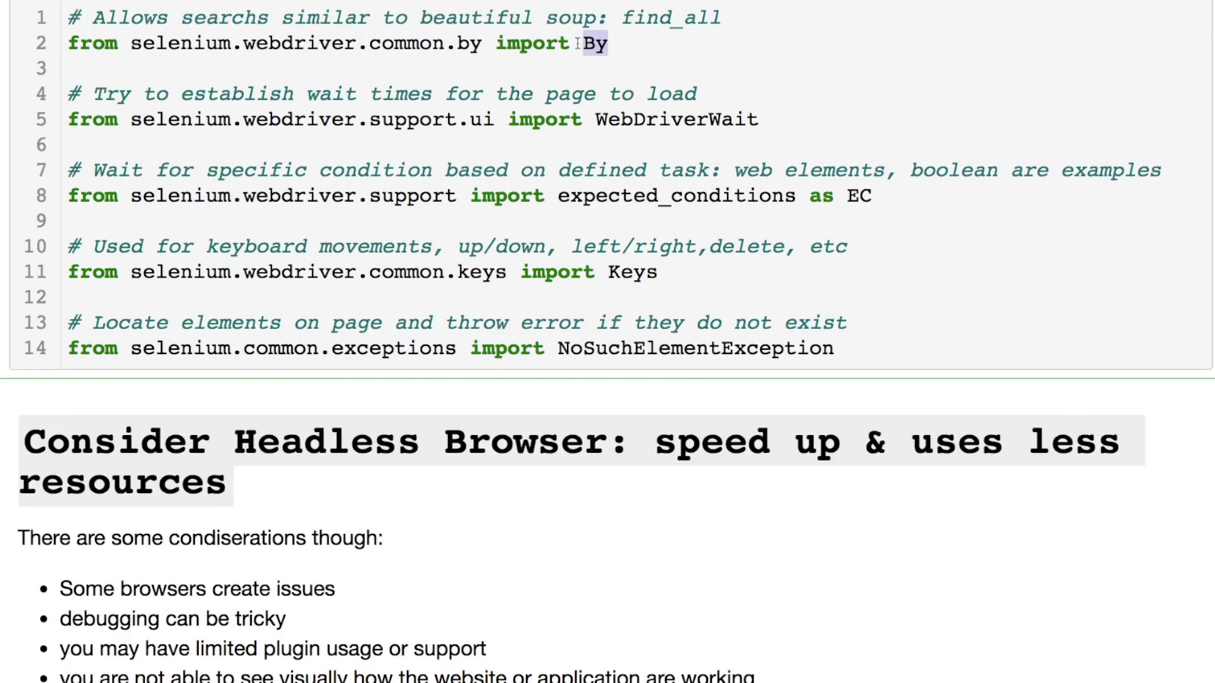
pyautogui.moveTo(750, 23); pyautogui.dragTo(448, 4)
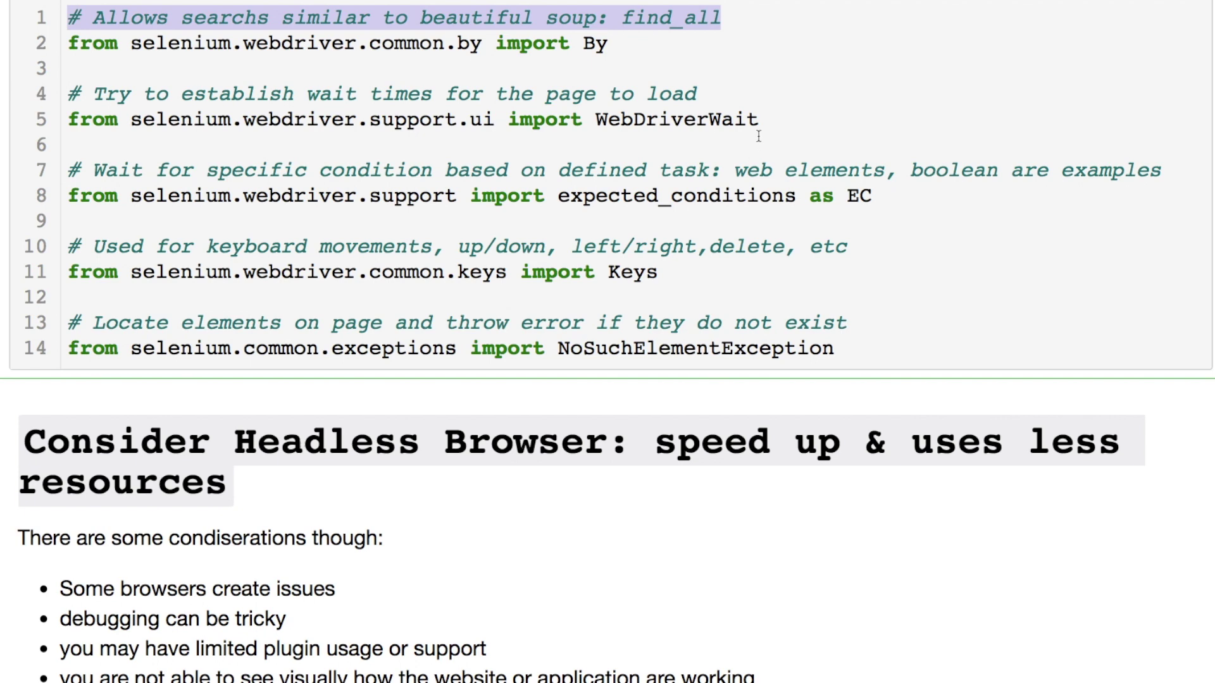
pyautogui.moveTo(758, 140); pyautogui.dragTo(334, 111)
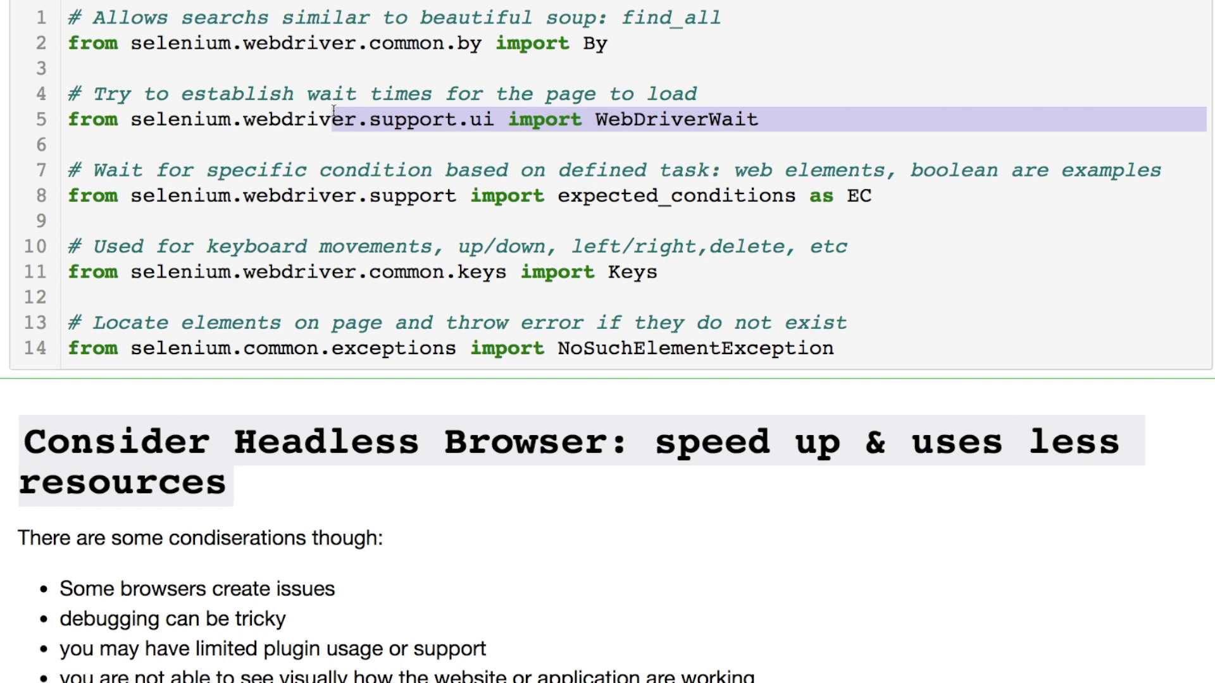
pyautogui.moveTo(871, 196); pyautogui.dragTo(95, 188)
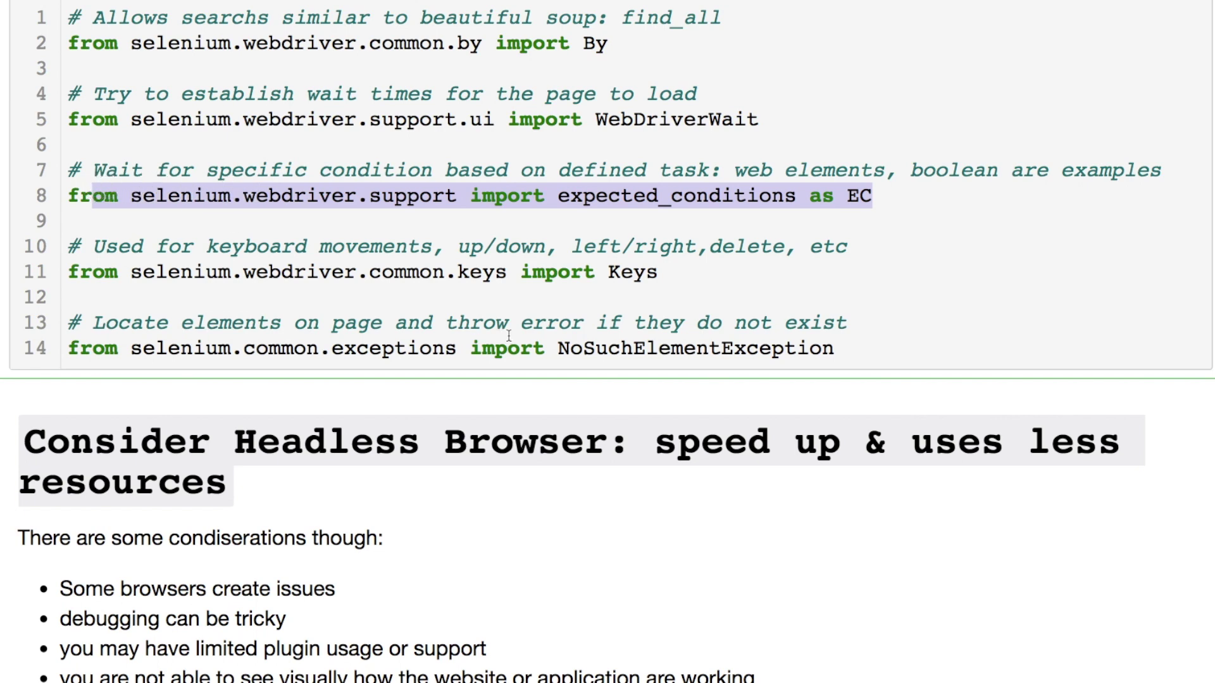
pyautogui.moveTo(658, 272); pyautogui.dragTo(131, 275)
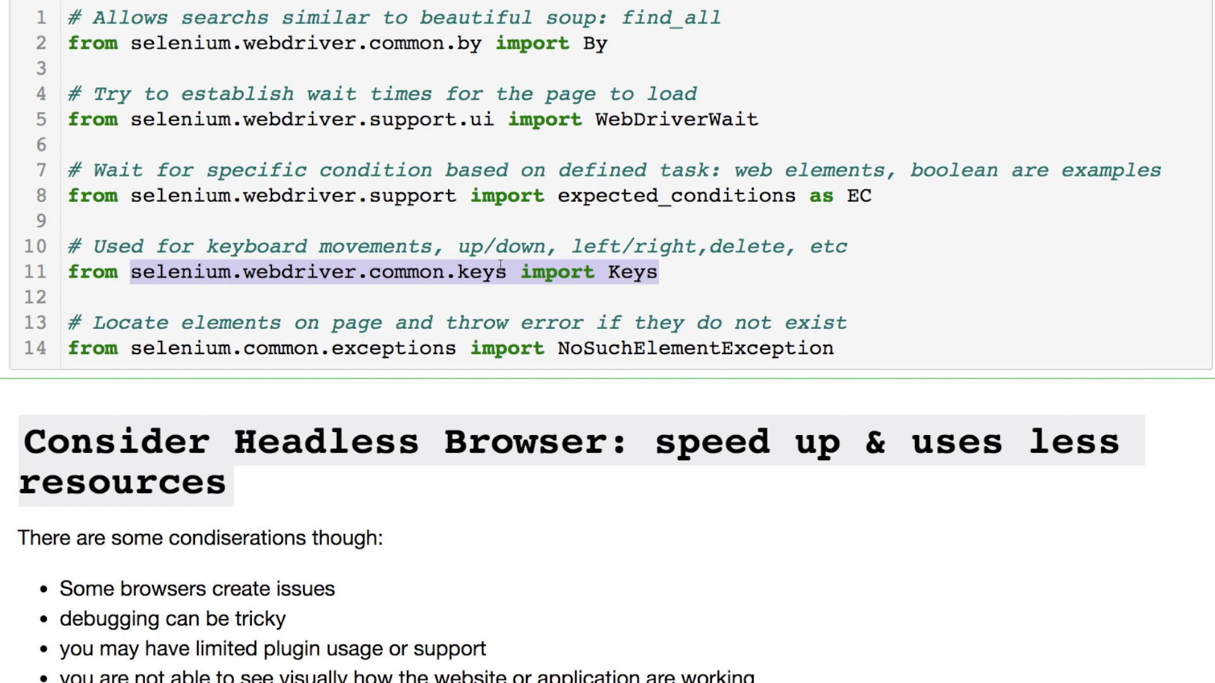
pyautogui.click(678, 298)
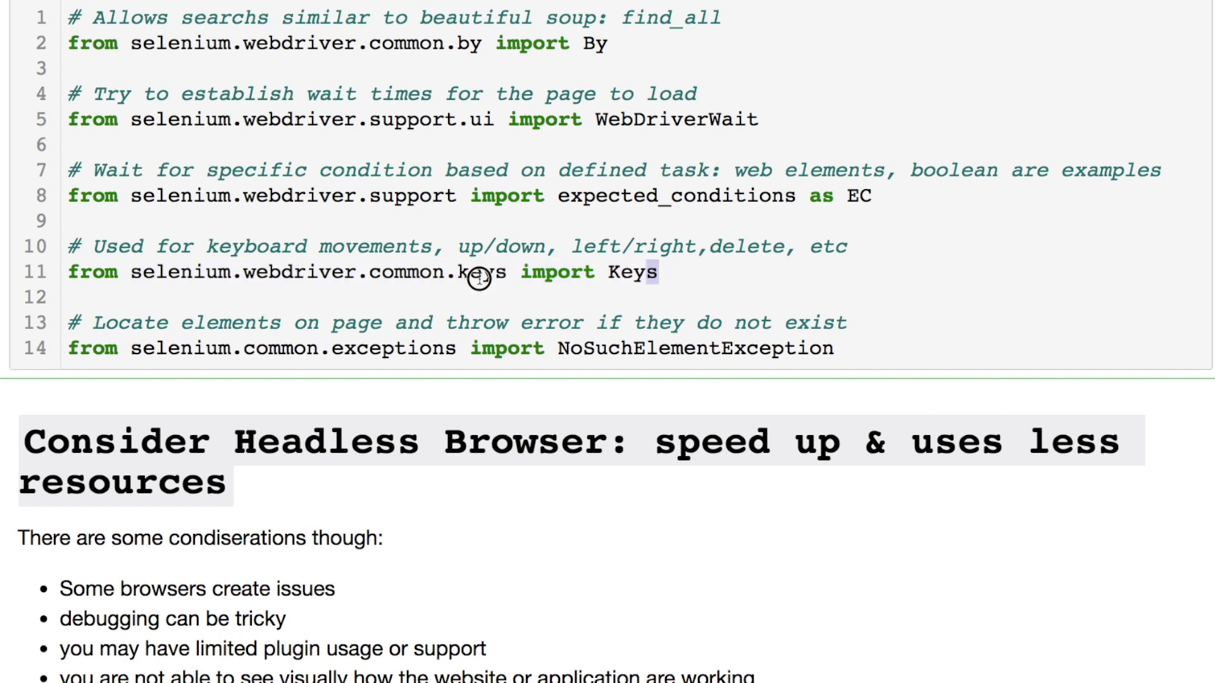
pyautogui.moveTo(659, 273); pyautogui.dragTo(331, 274)
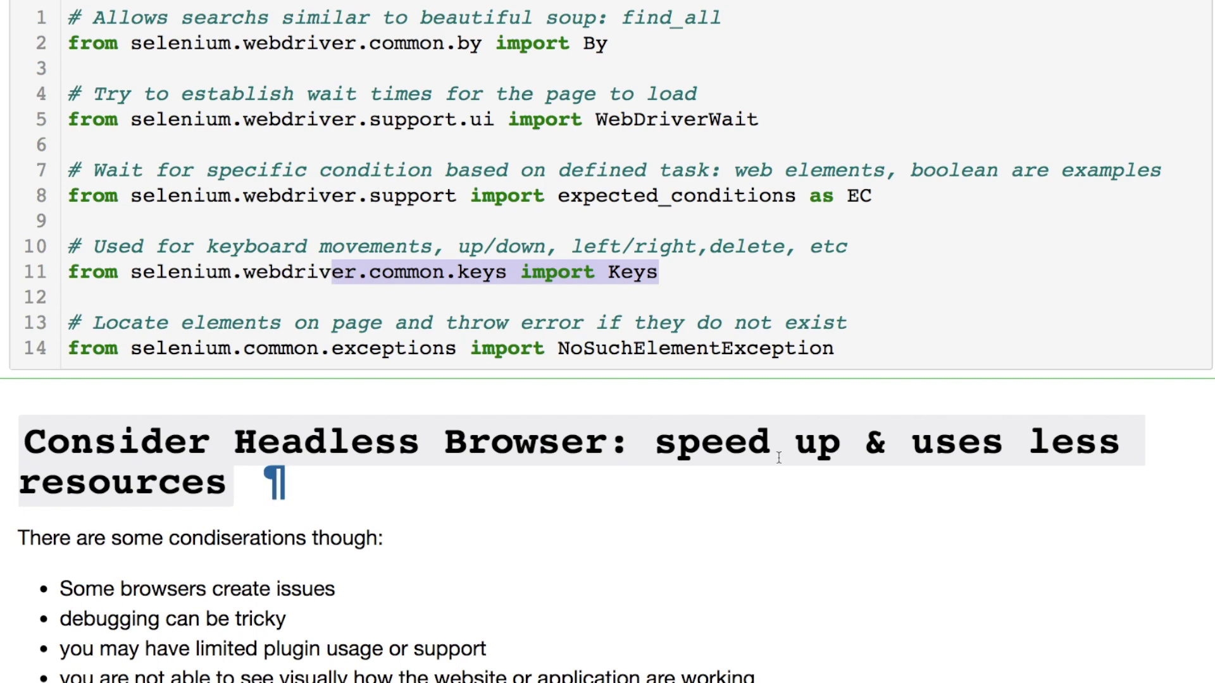
pyautogui.moveTo(854, 348); pyautogui.dragTo(475, 334)
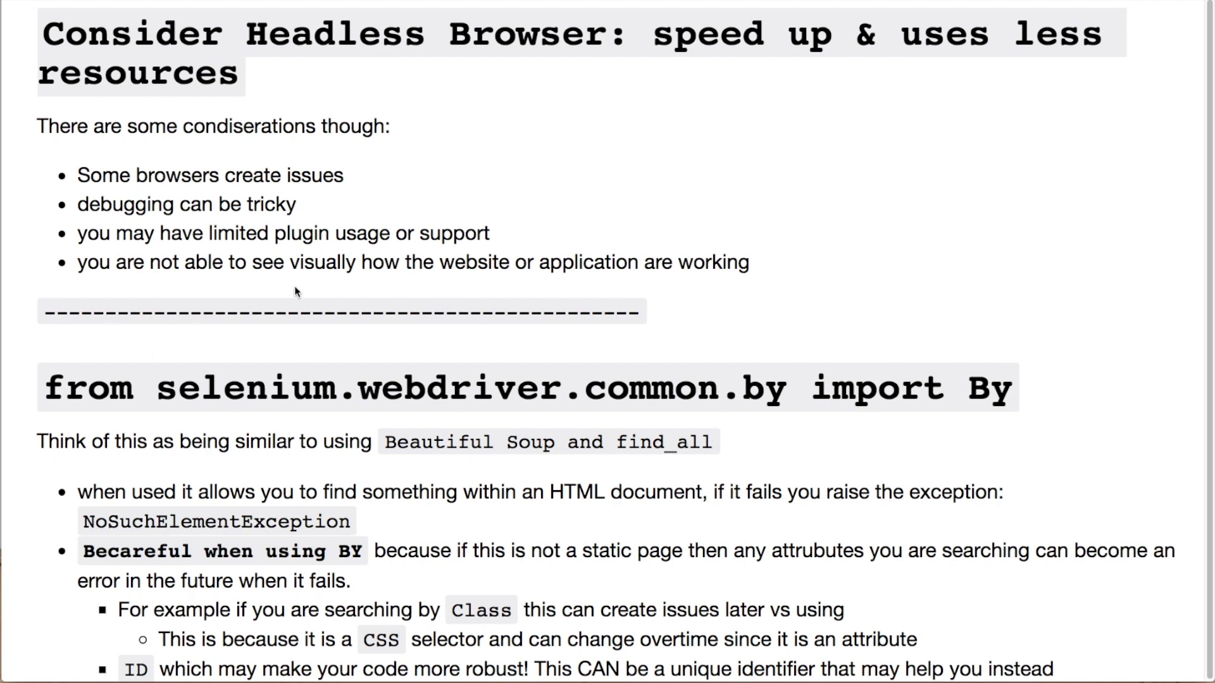
pyautogui.moveTo(750, 265)
pyautogui.mouseDown()
pyautogui.moveTo(298, 224)
pyautogui.moveTo(72, 176)
pyautogui.mouseUp()
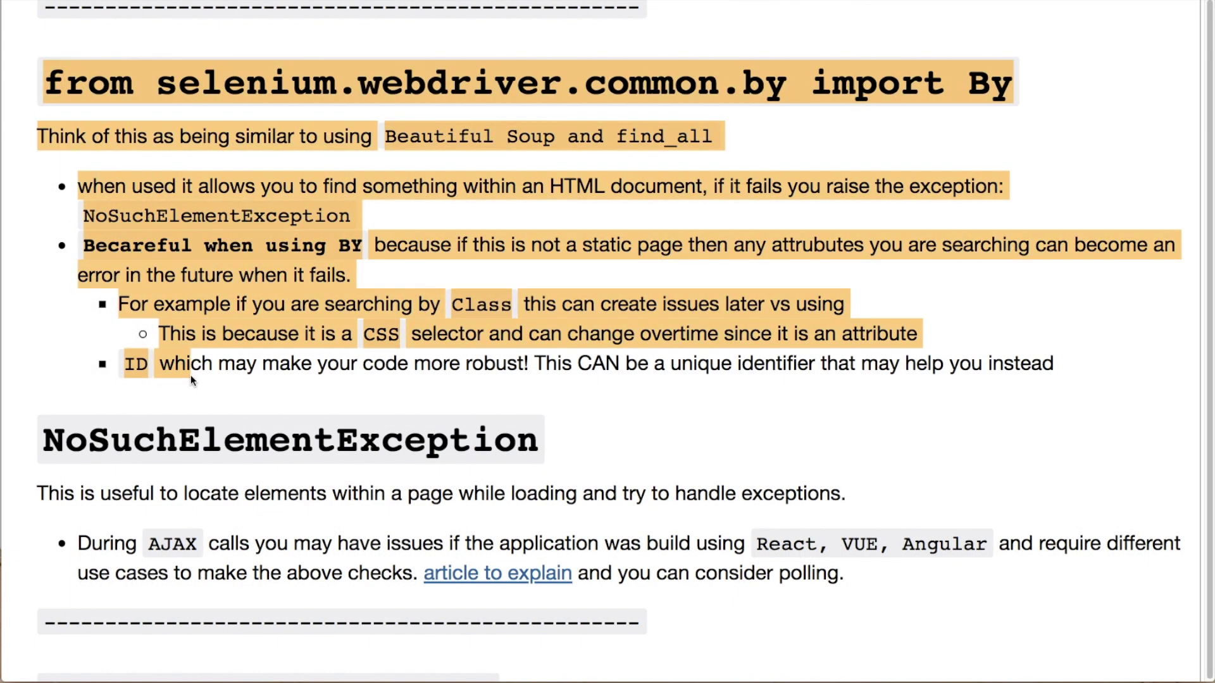
pyautogui.moveTo(42, 442)
pyautogui.mouseDown()
pyautogui.moveTo(290, 496)
pyautogui.moveTo(449, 647)
pyautogui.mouseUp()
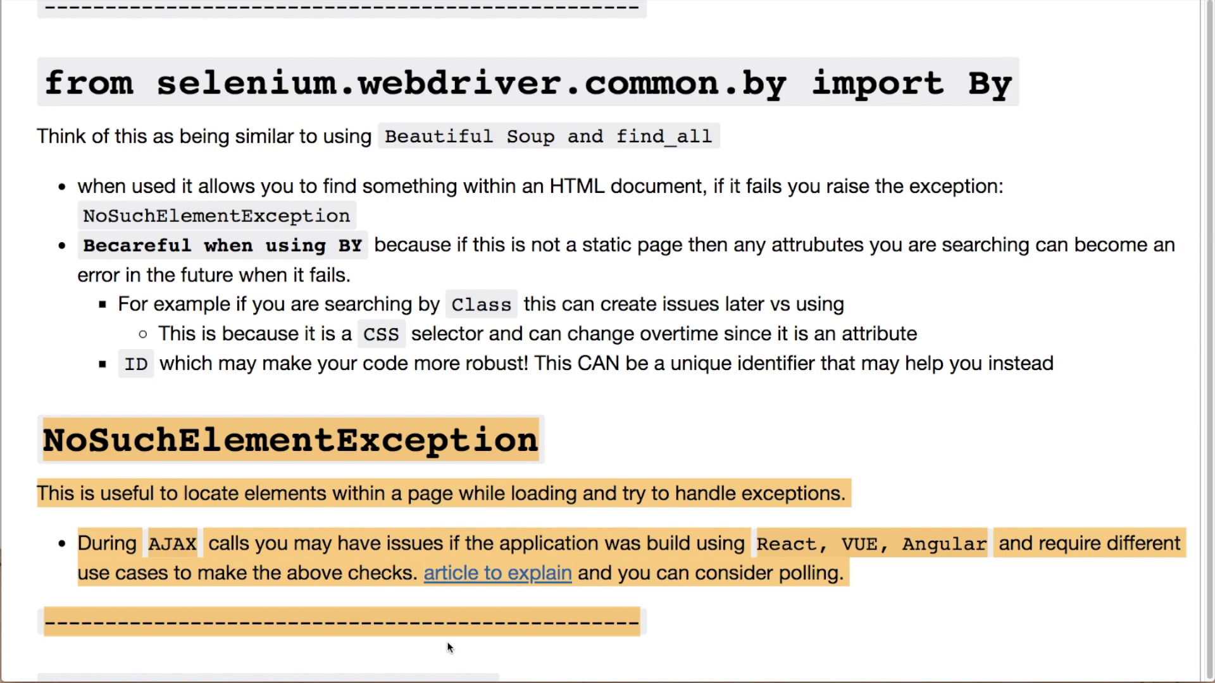
pyautogui.click(677, 472)
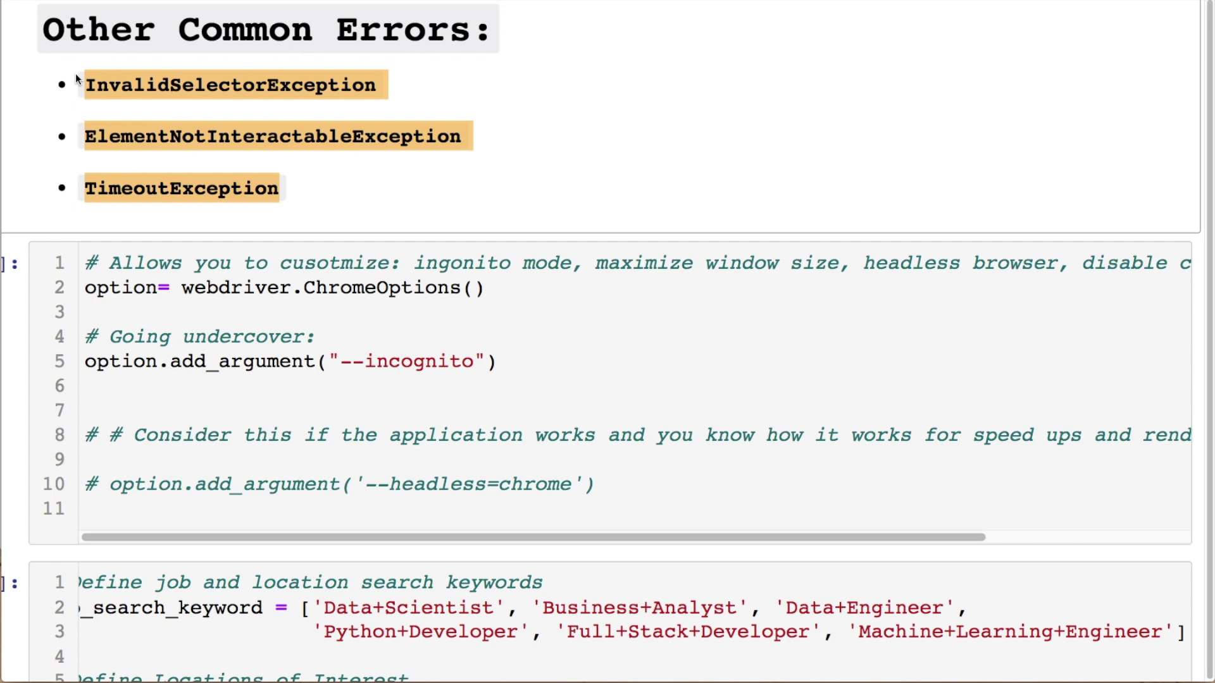
pyautogui.moveTo(90, 285)
pyautogui.mouseDown()
pyautogui.moveTo(570, 336)
pyautogui.moveTo(580, 365)
pyautogui.mouseUp()
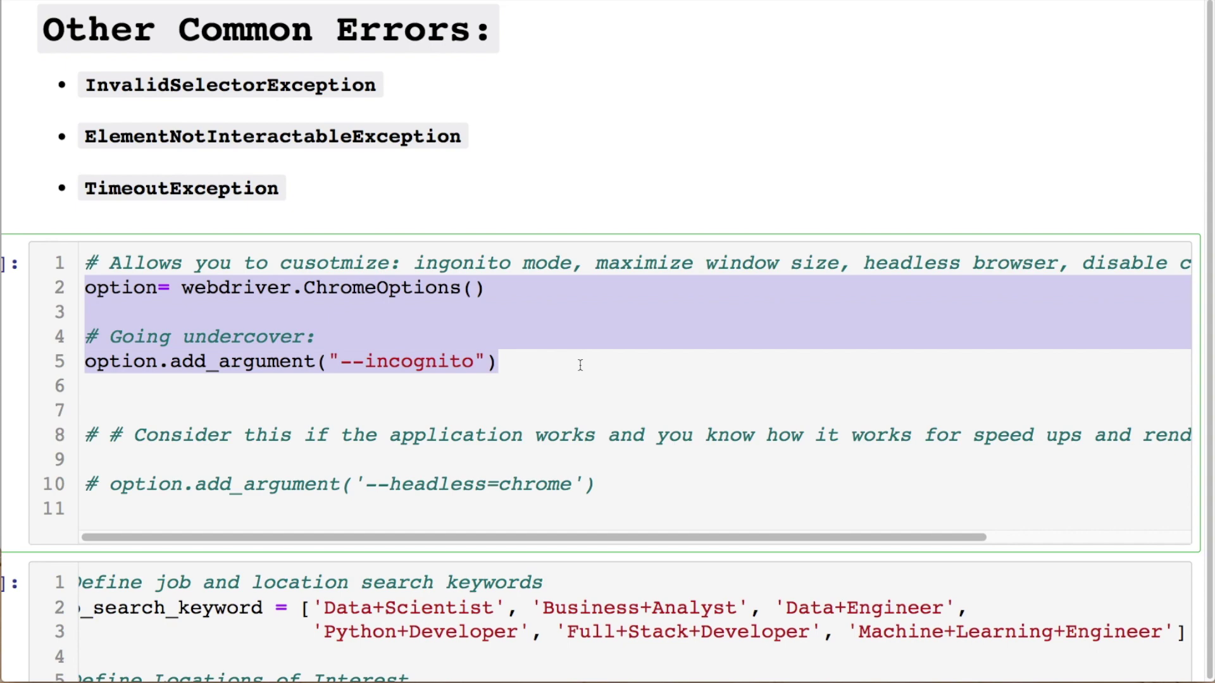
pyautogui.moveTo(485, 288); pyautogui.dragTo(182, 287)
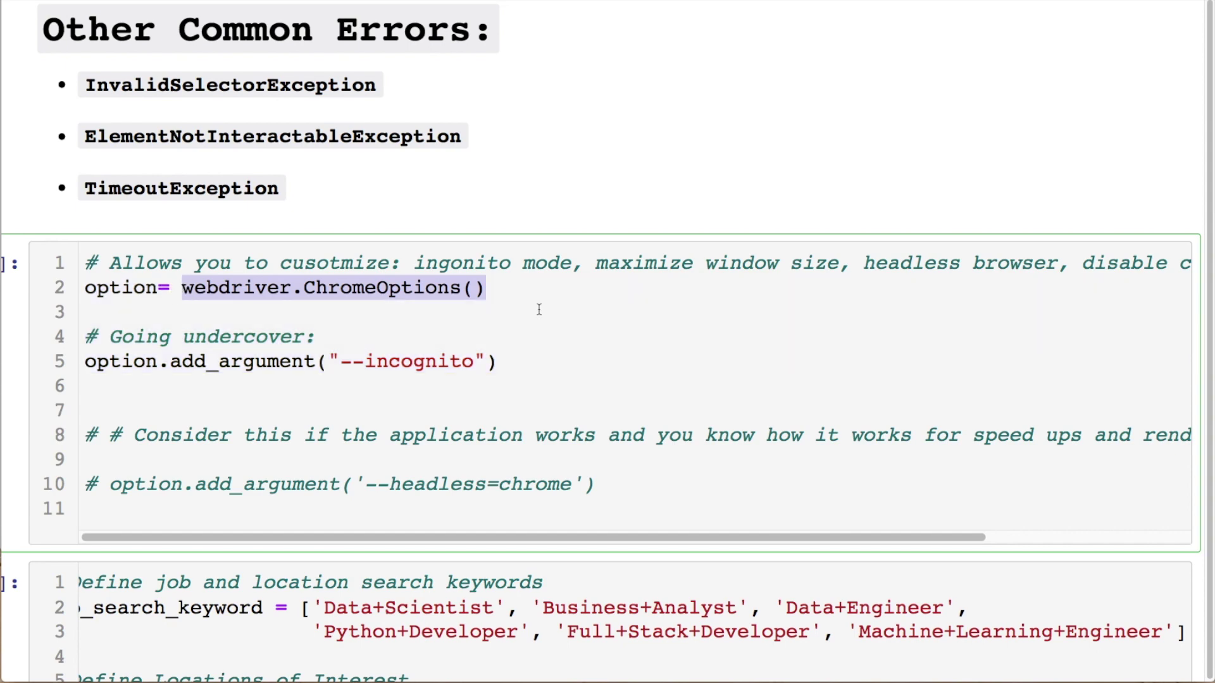
pyautogui.click(654, 332)
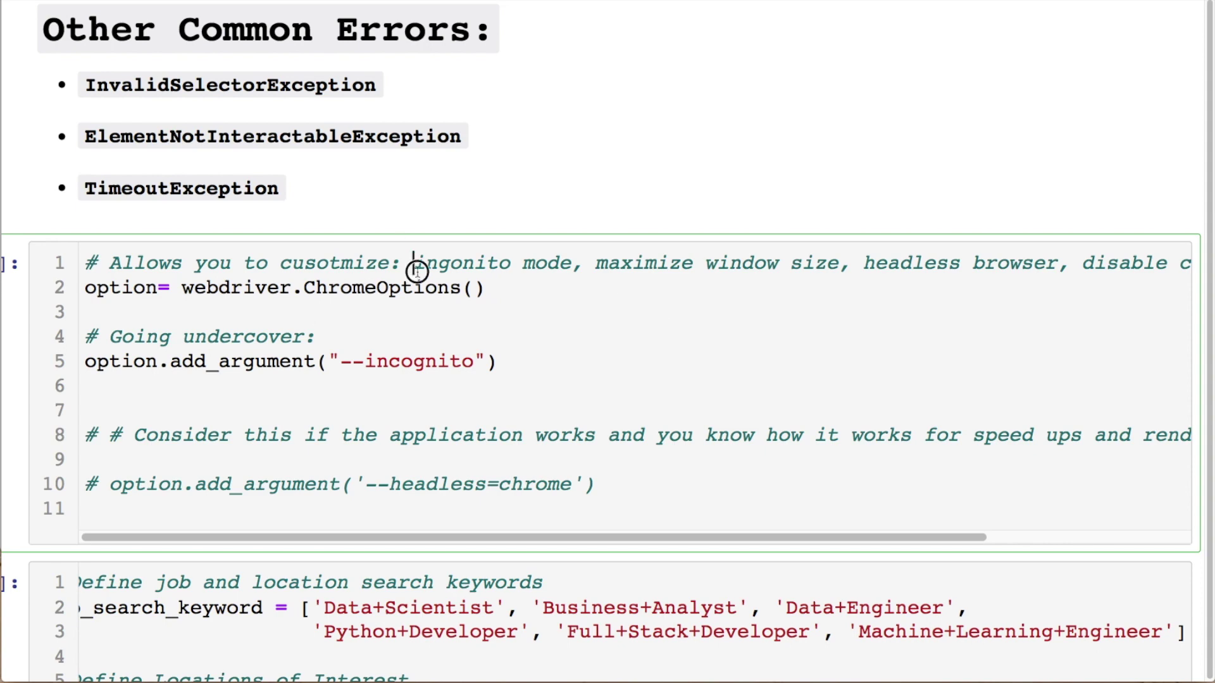
pyautogui.moveTo(413, 263); pyautogui.dragTo(1139, 278)
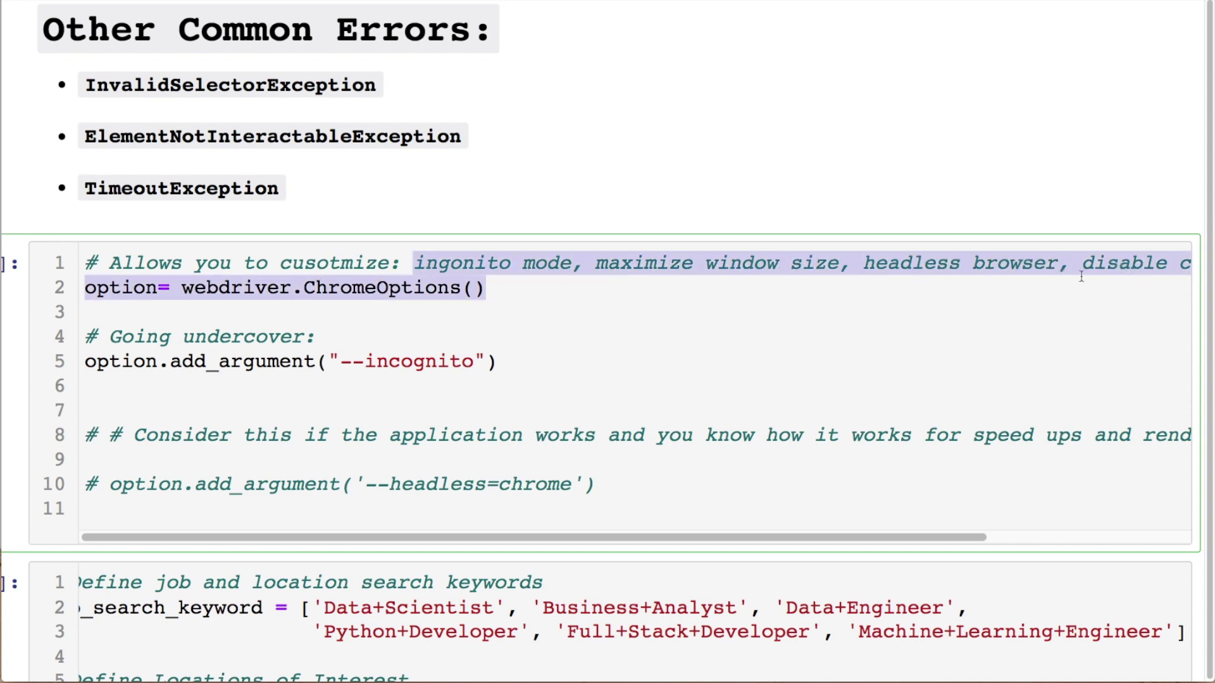
pyautogui.hscroll(5, 1082, 275)
pyautogui.hscroll(-5, 1083, 275)
pyautogui.click(721, 292)
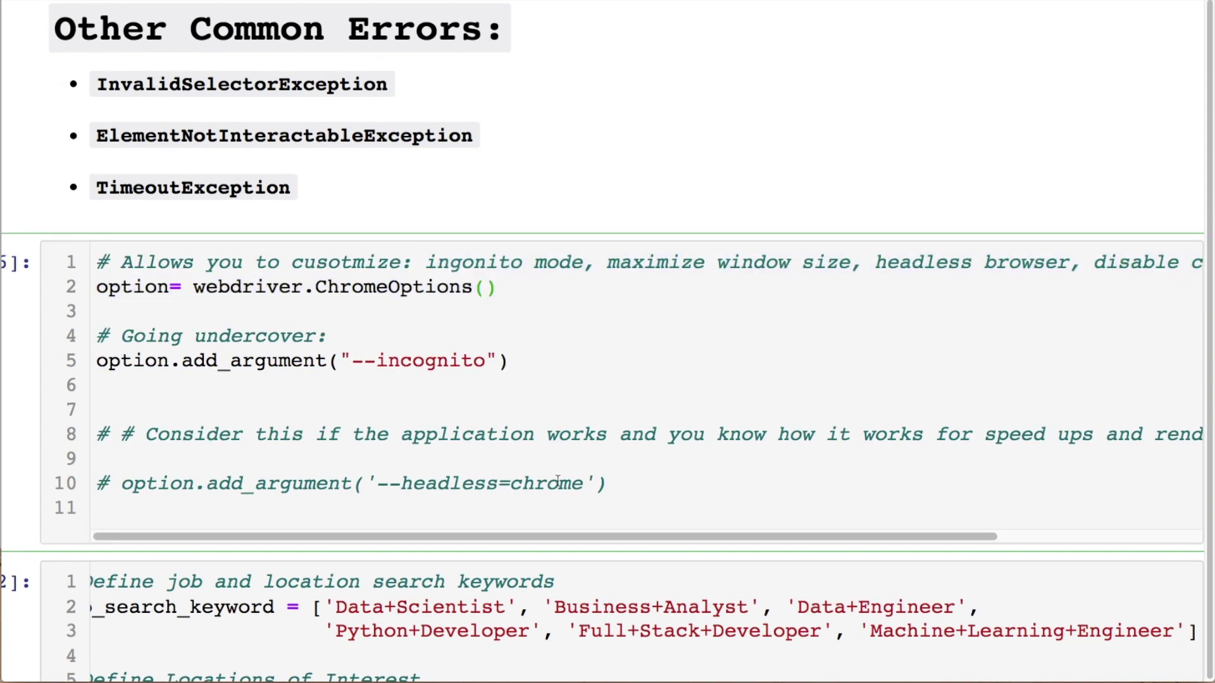
pyautogui.moveTo(583, 484); pyautogui.dragTo(378, 485)
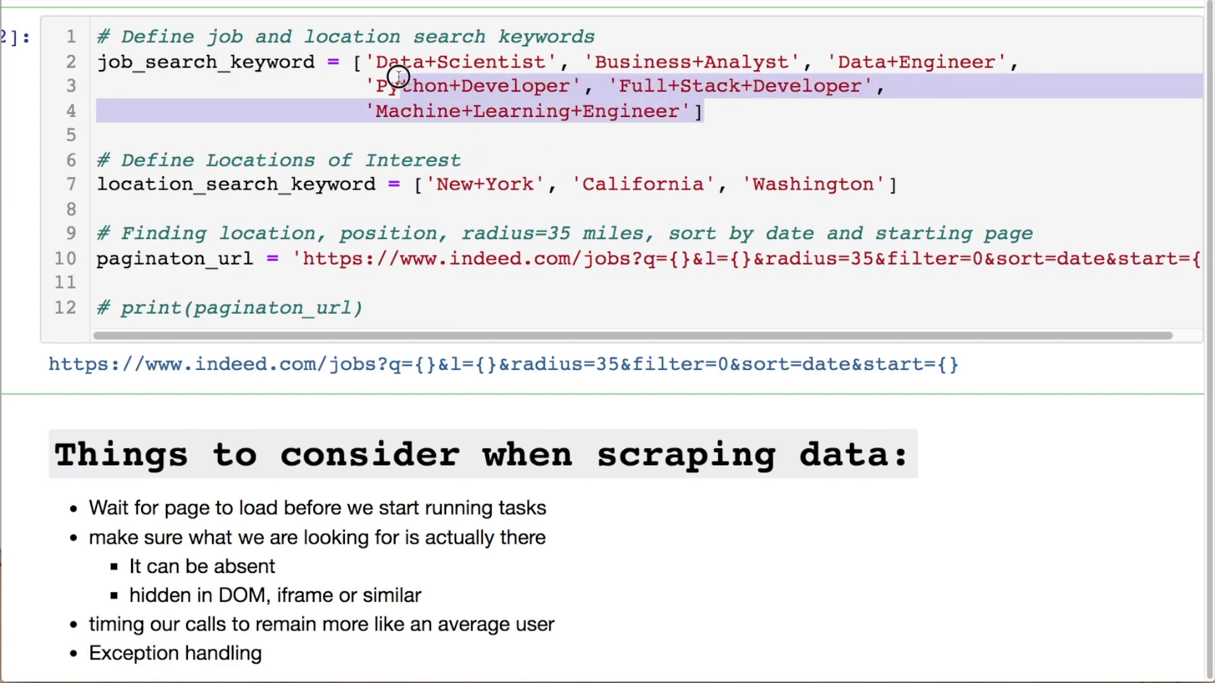
pyautogui.moveTo(722, 112); pyautogui.dragTo(368, 63)
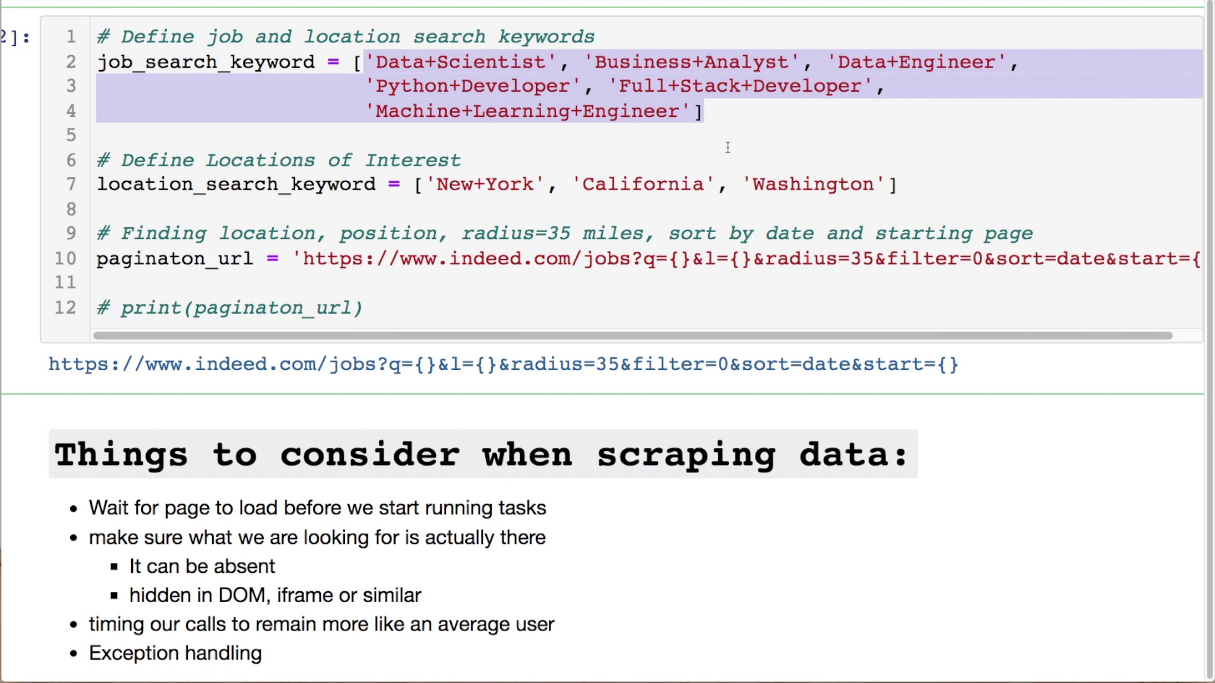
pyautogui.click(741, 184)
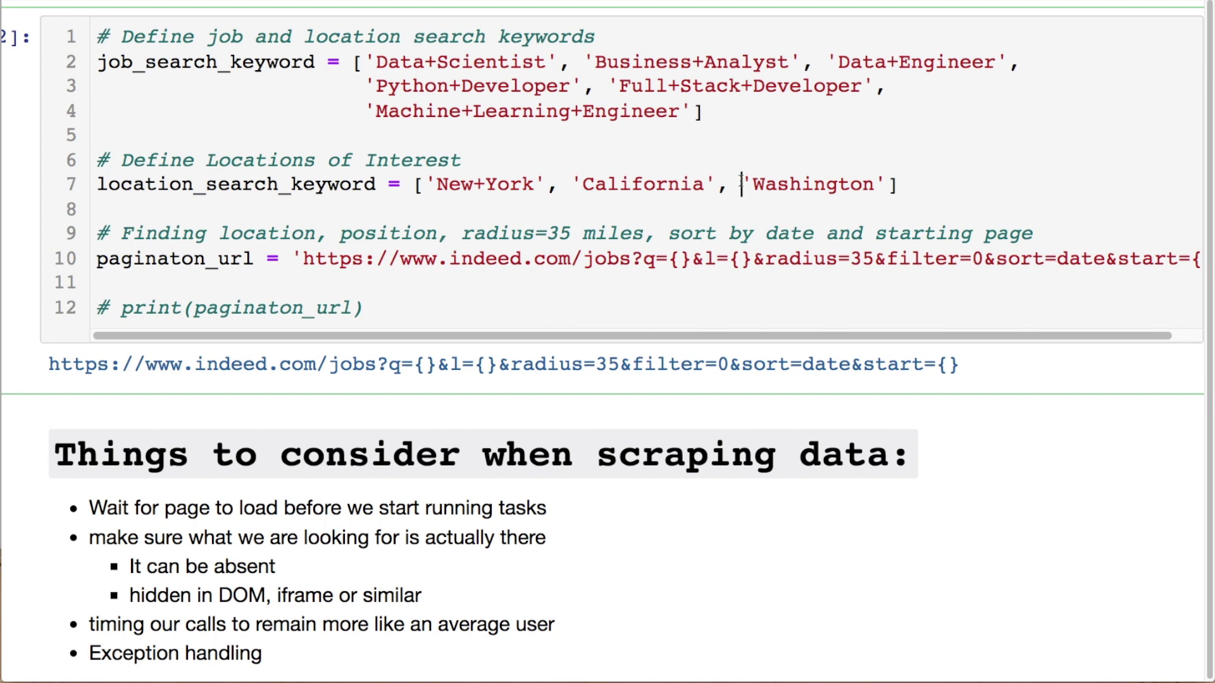
pyautogui.moveTo(983, 259); pyautogui.dragTo(881, 258)
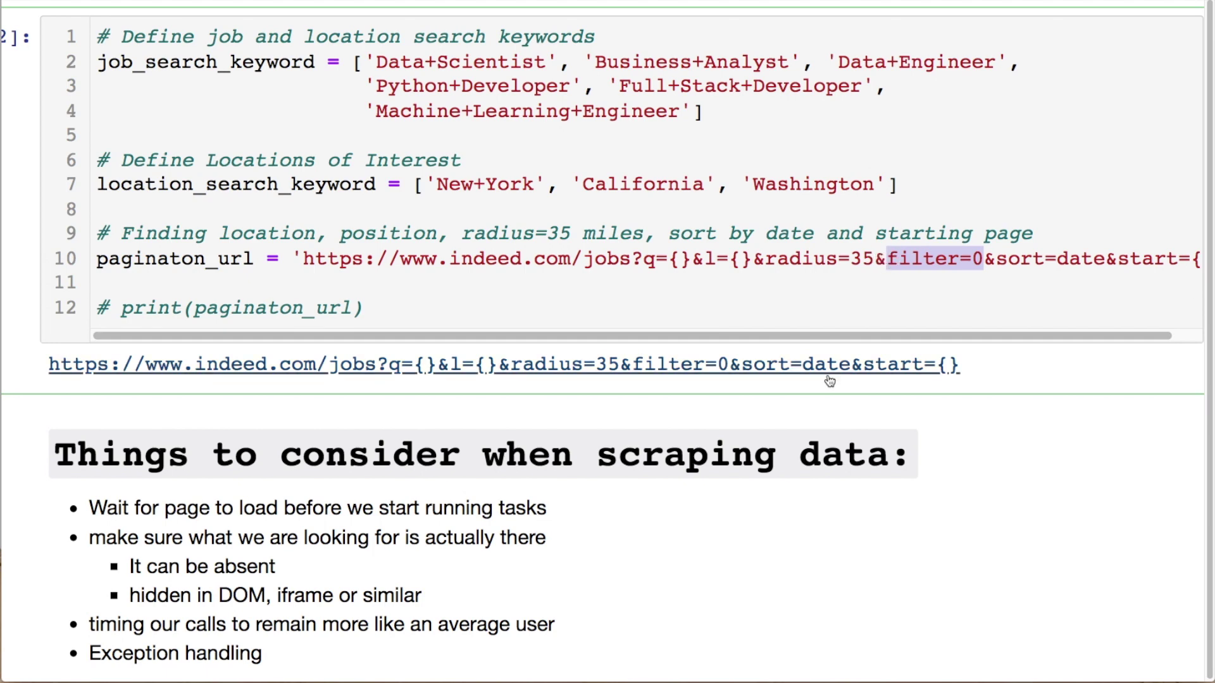
pyautogui.scroll(-3, 829, 381)
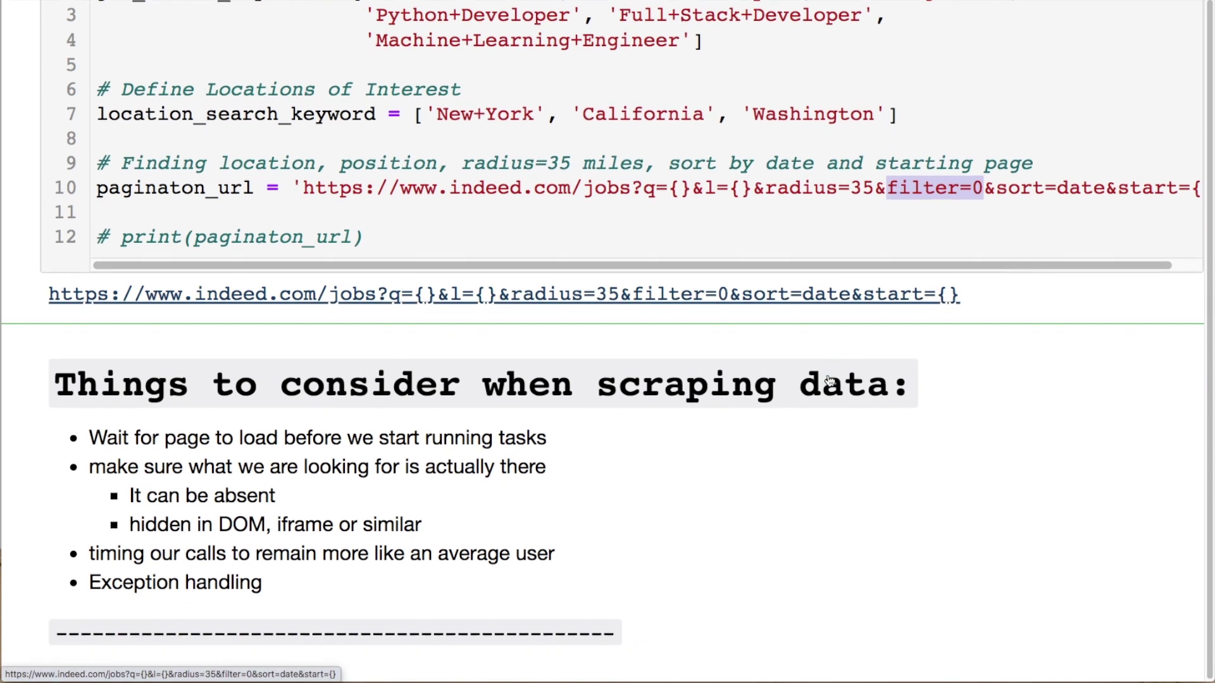
pyautogui.scroll(-2, 829, 381)
pyautogui.scroll(-1, 829, 381)
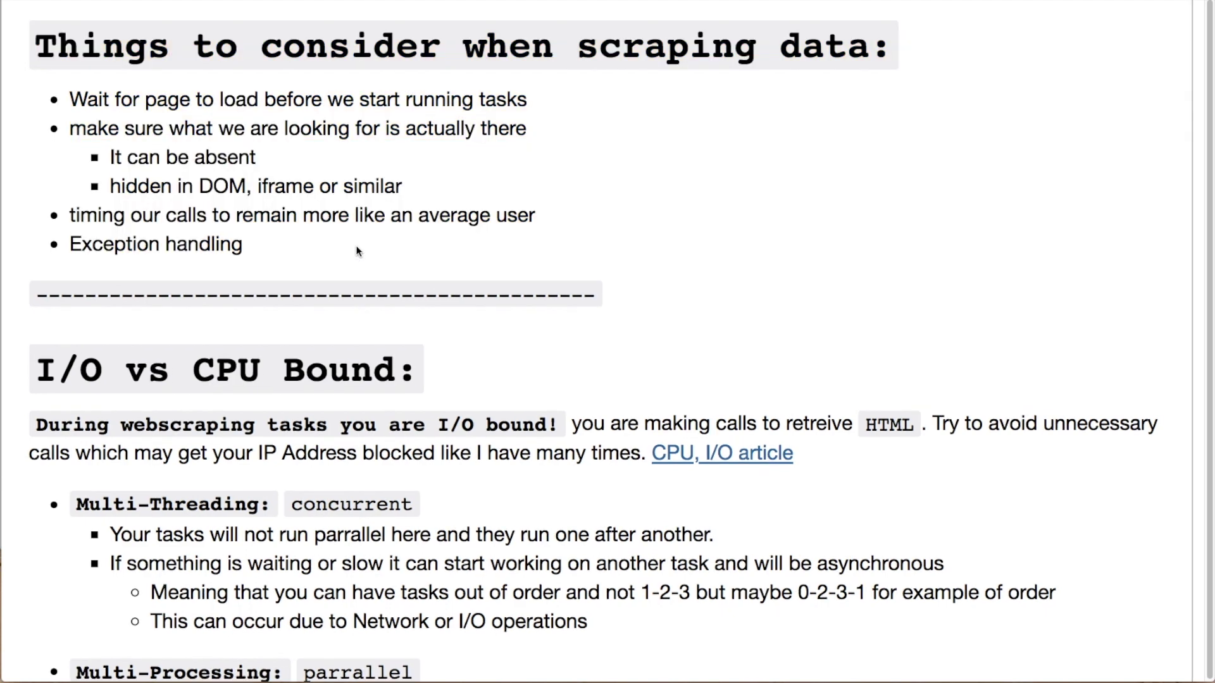
# Step: Highlight the hidden-in-DOM/iframe, timing and exception-handling bullets and the I/O bound notes
pyautogui.moveTo(414, 192); pyautogui.dragTo(249, 190)
pyautogui.moveTo(253, 255)
pyautogui.mouseDown()
pyautogui.moveTo(82, 238)
pyautogui.moveTo(53, 221)
pyautogui.mouseUp()
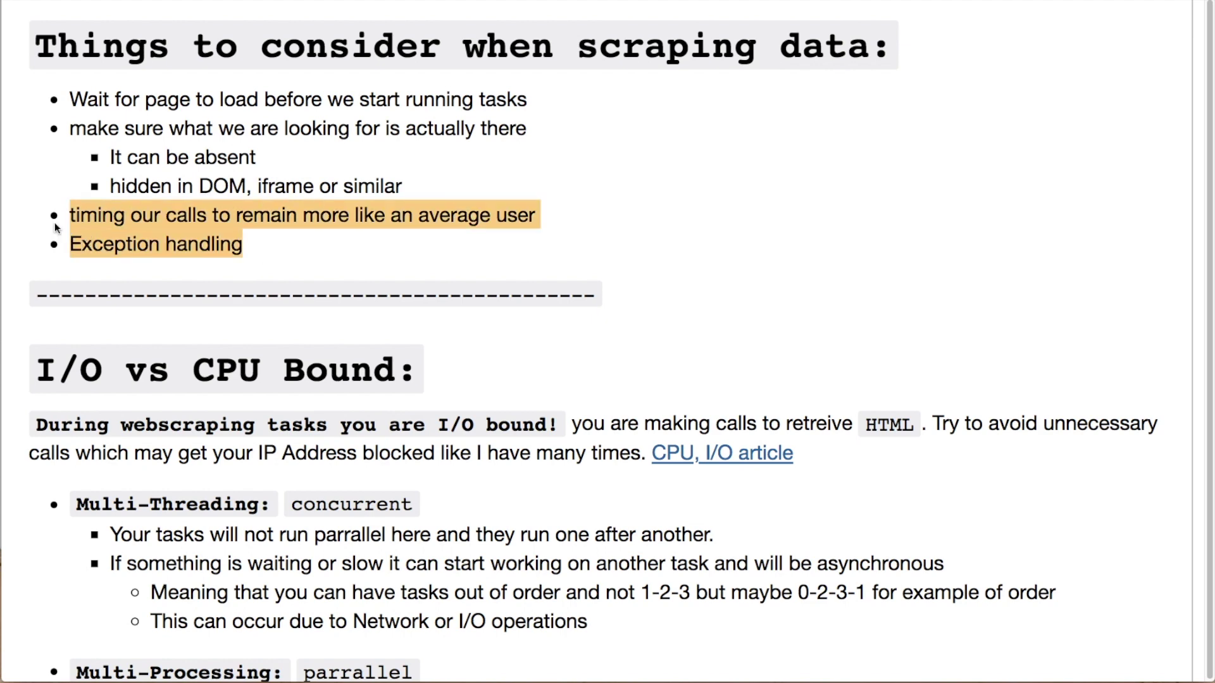
pyautogui.scroll(-5, 55, 226)
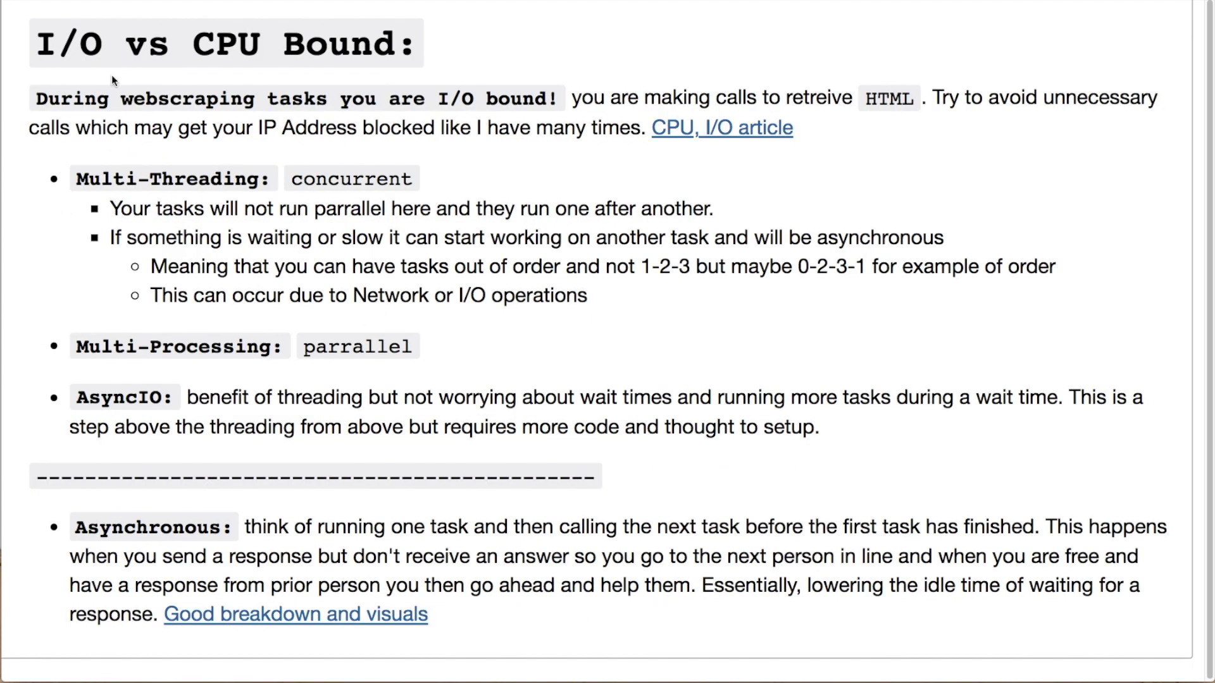
pyautogui.moveTo(34, 44)
pyautogui.mouseDown()
pyautogui.moveTo(373, 305)
pyautogui.moveTo(367, 324)
pyautogui.mouseUp()
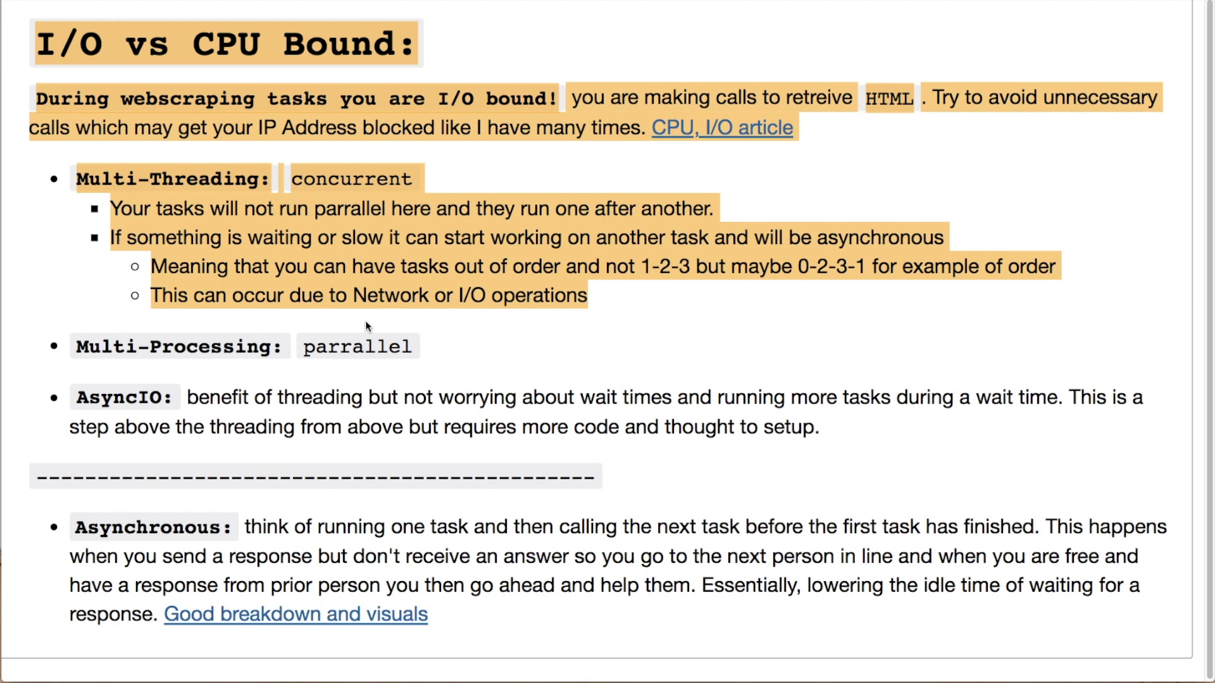
pyautogui.click(147, 427)
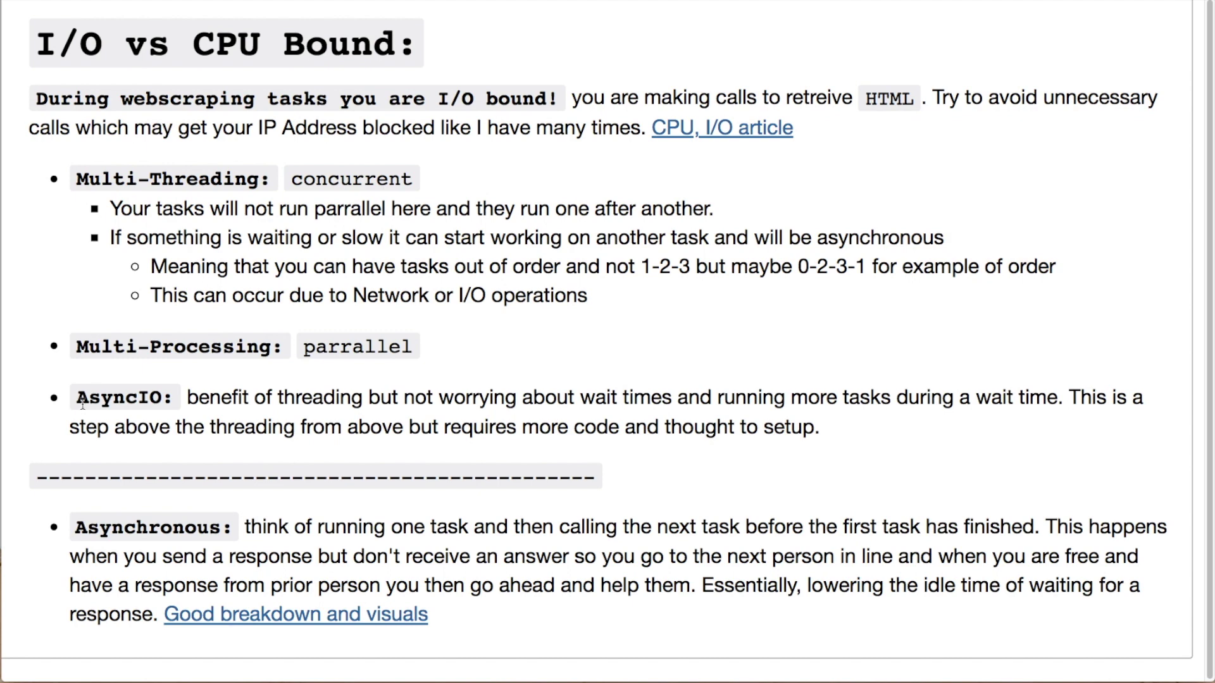
# Step: Highlight the AsyncIO and Multi-Threading terms in the I/O vs CPU Bound notes
pyautogui.moveTo(72, 403); pyautogui.dragTo(184, 397)
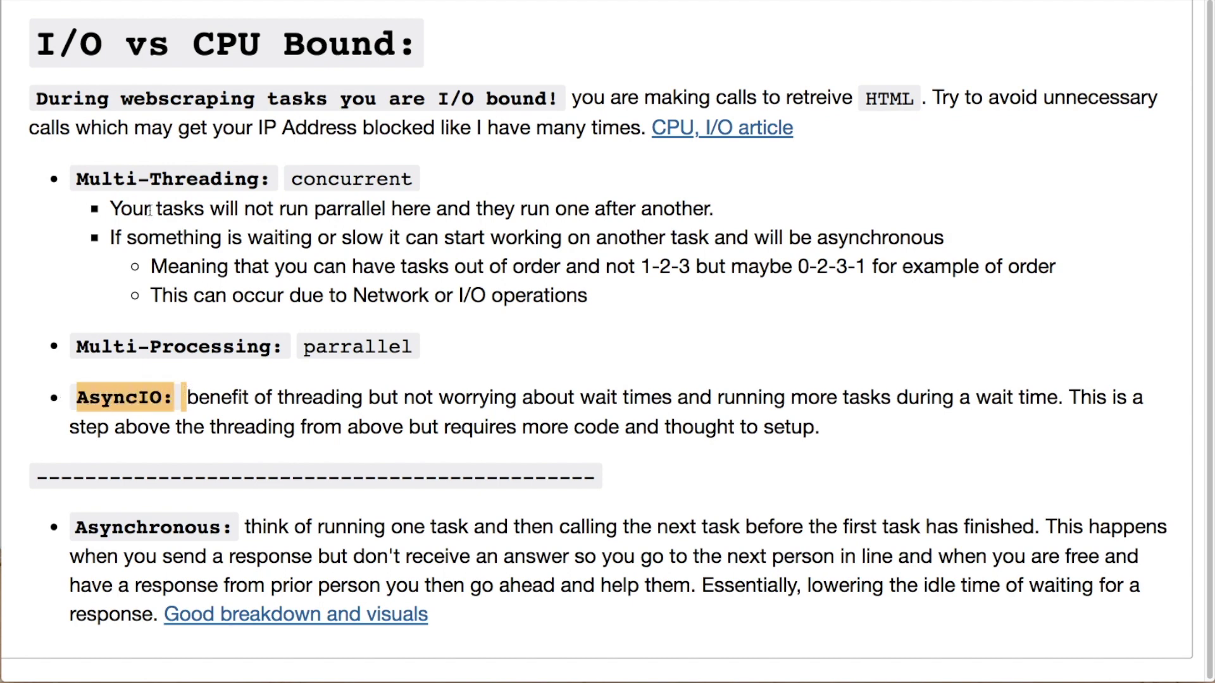
pyautogui.click(224, 180)
pyautogui.doubleClick(159, 391)
pyautogui.click(259, 180)
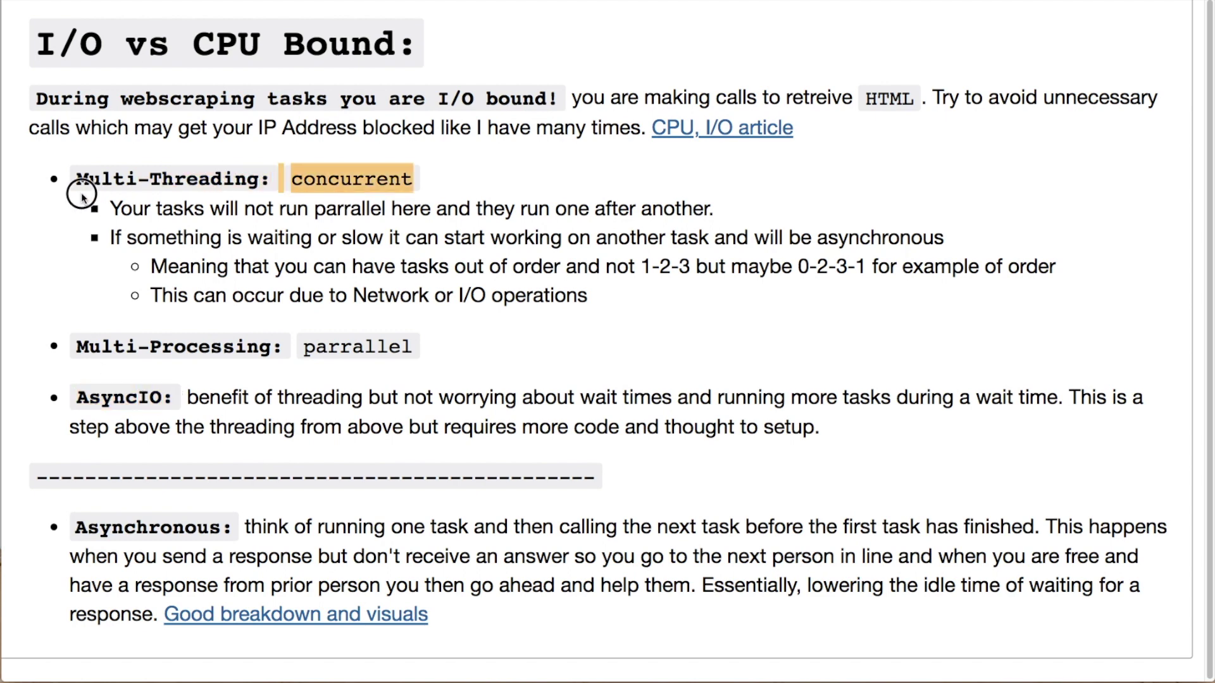
pyautogui.moveTo(260, 180); pyautogui.dragTo(80, 188)
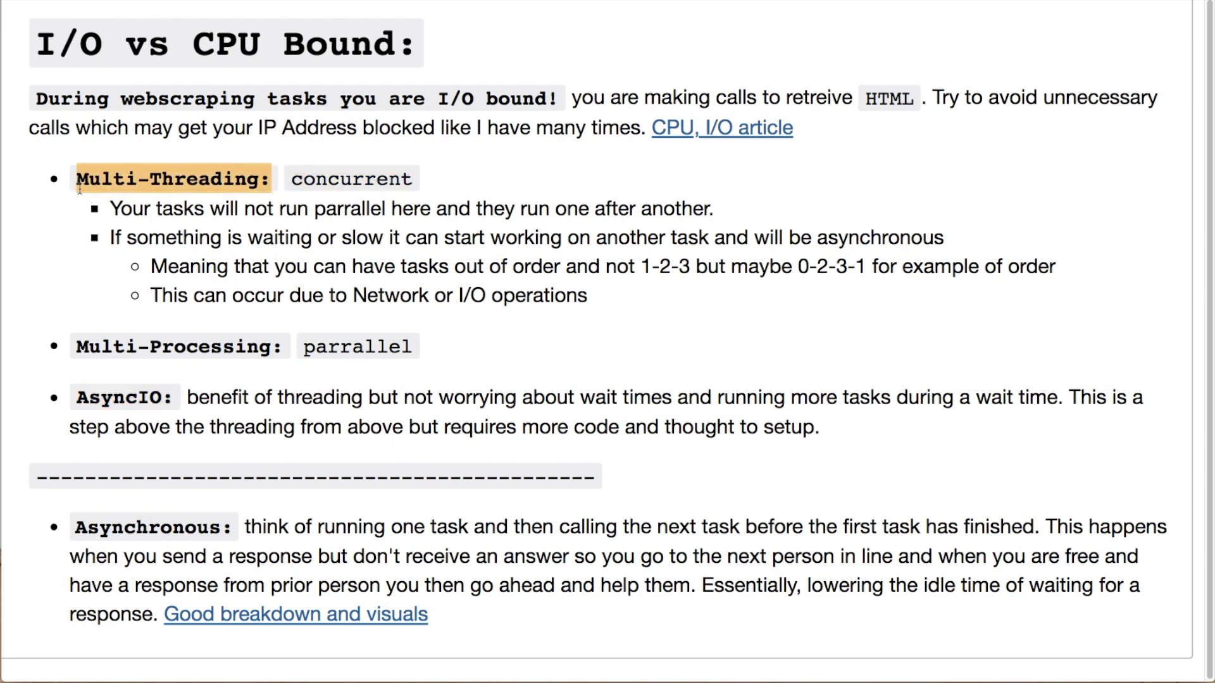
pyautogui.click(607, 335)
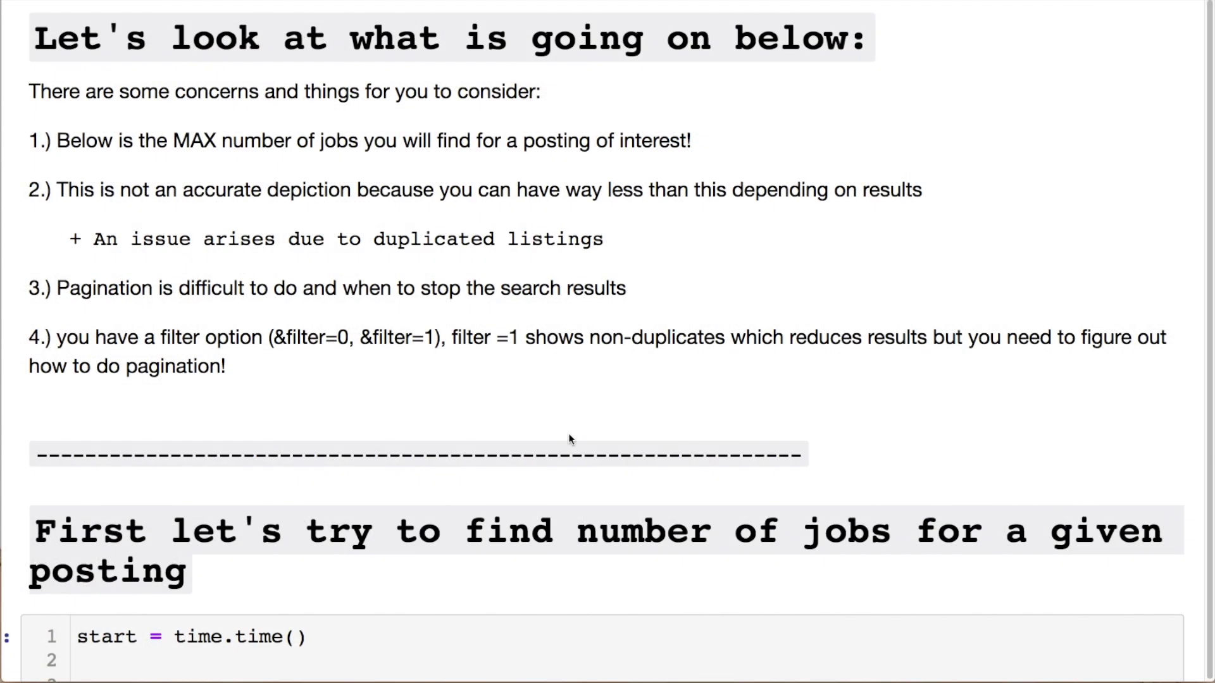
# Step: Highlight the MAX jobs note, the accuracy, duplicates and pagination concerns, and the filter-option note
pyautogui.moveTo(691, 140); pyautogui.dragTo(100, 130)
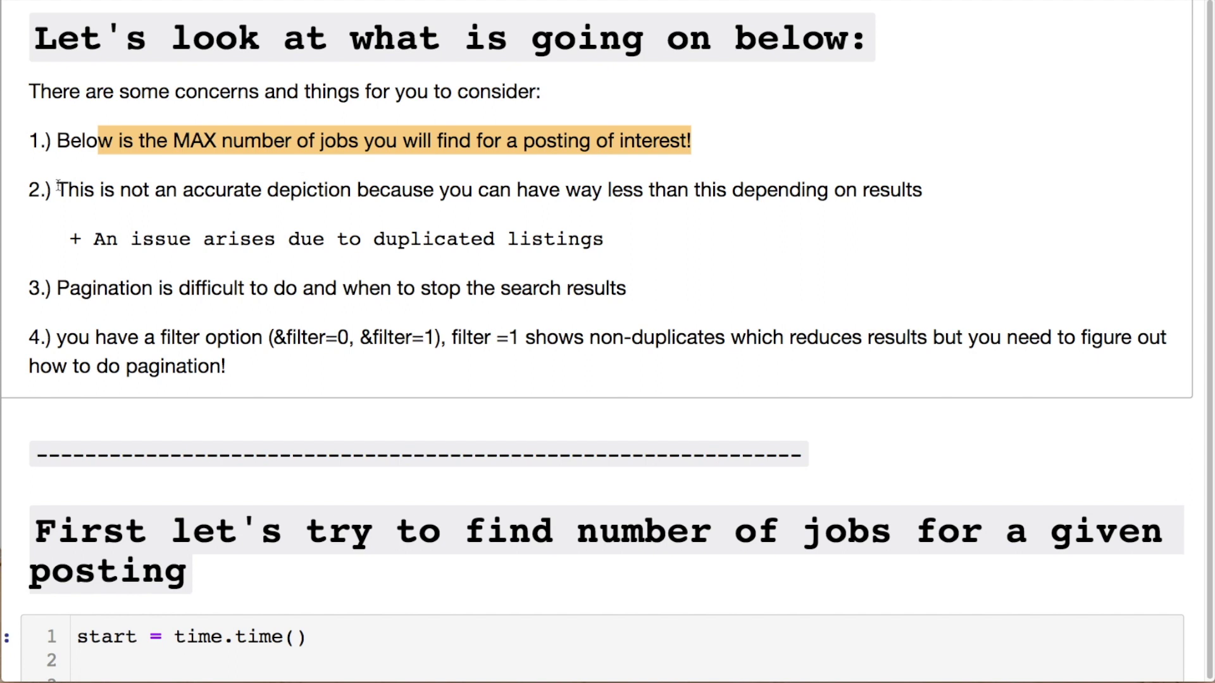
pyautogui.moveTo(58, 186); pyautogui.dragTo(262, 276)
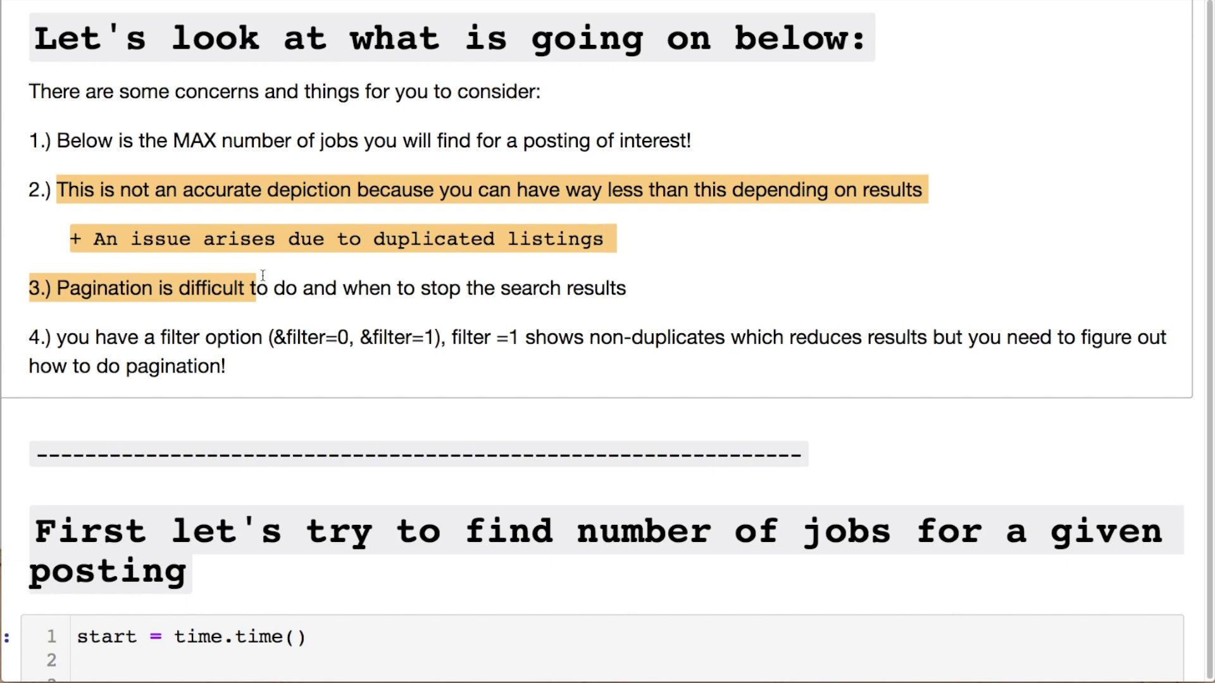
pyautogui.moveTo(524, 340); pyautogui.dragTo(91, 332)
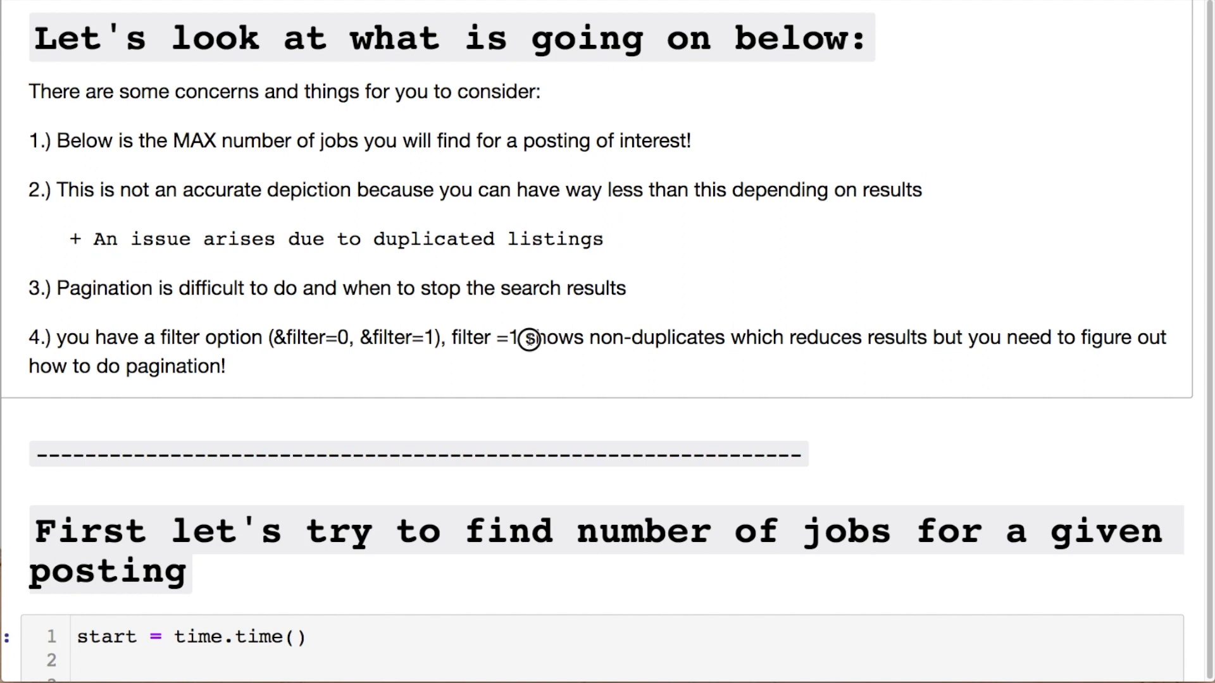
pyautogui.click(91, 326)
pyautogui.moveTo(234, 369); pyautogui.dragTo(57, 334)
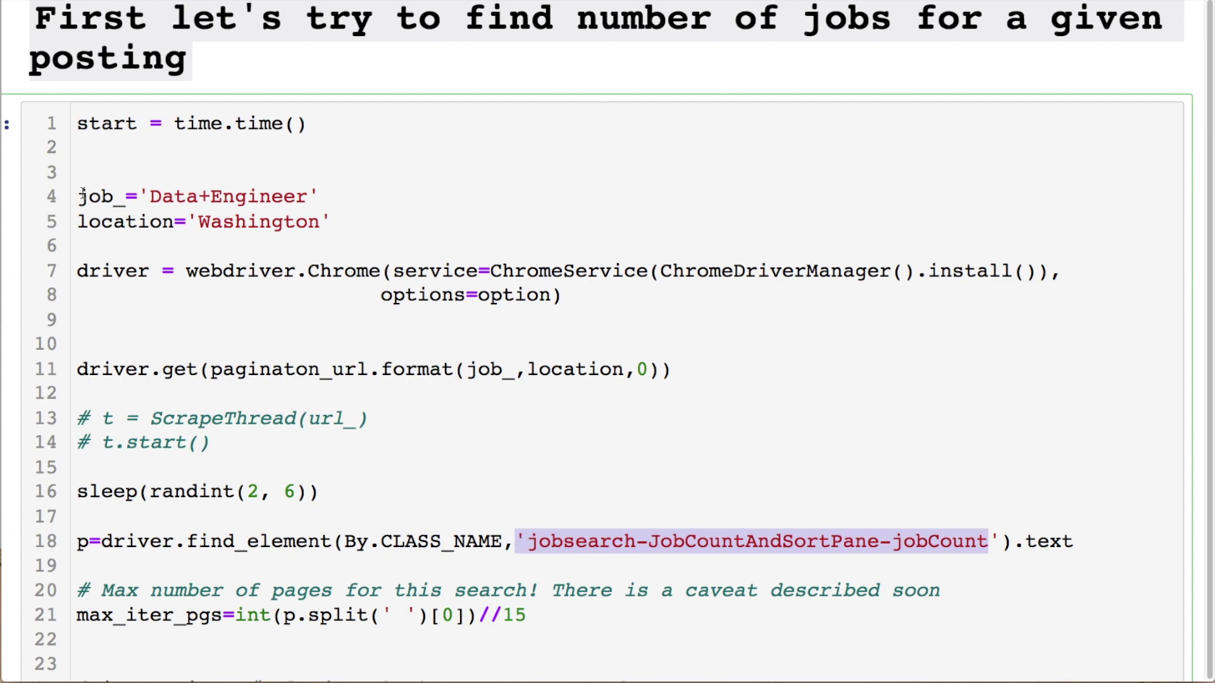
pyautogui.moveTo(78, 196); pyautogui.dragTo(376, 228)
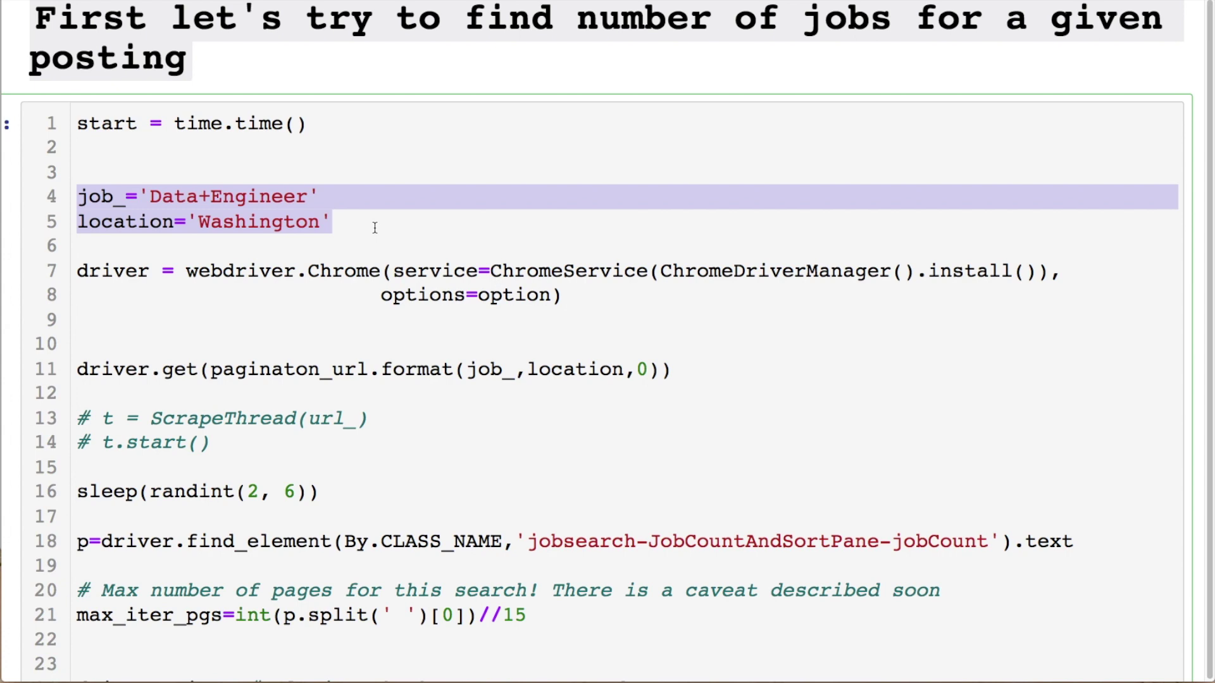
pyautogui.moveTo(489, 270)
pyautogui.mouseDown()
pyautogui.moveTo(649, 265)
pyautogui.moveTo(874, 289)
pyautogui.mouseUp()
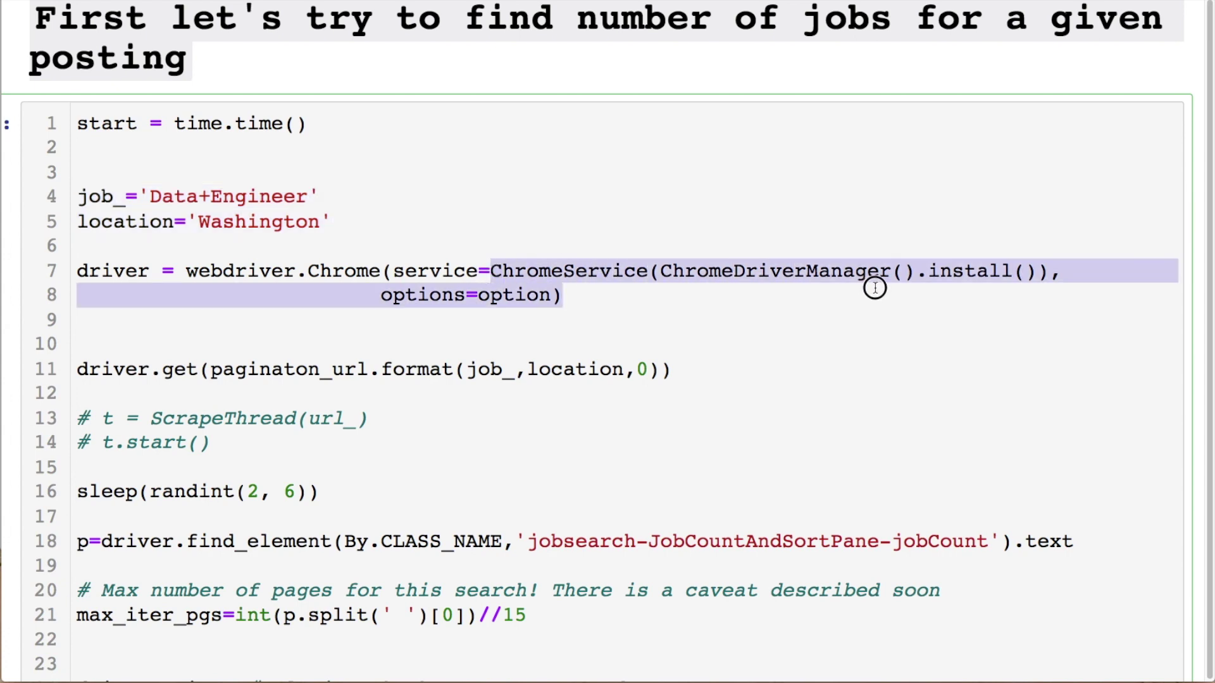
pyautogui.click(905, 365)
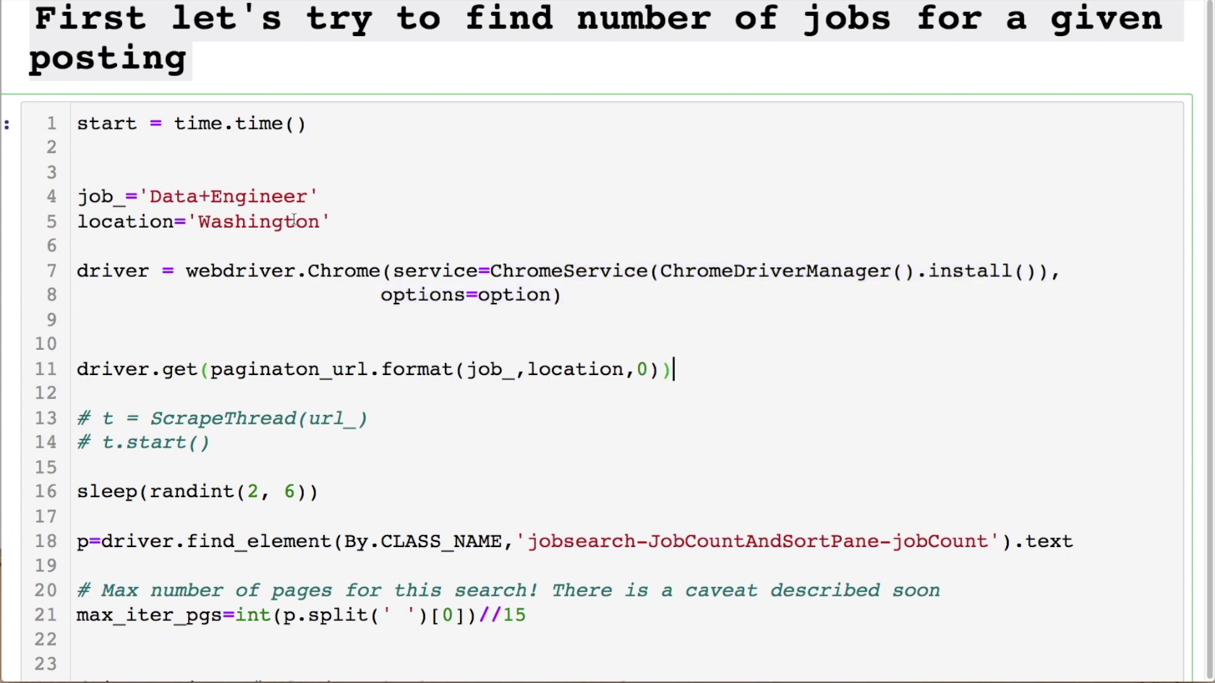
pyautogui.moveTo(308, 271); pyautogui.dragTo(386, 271)
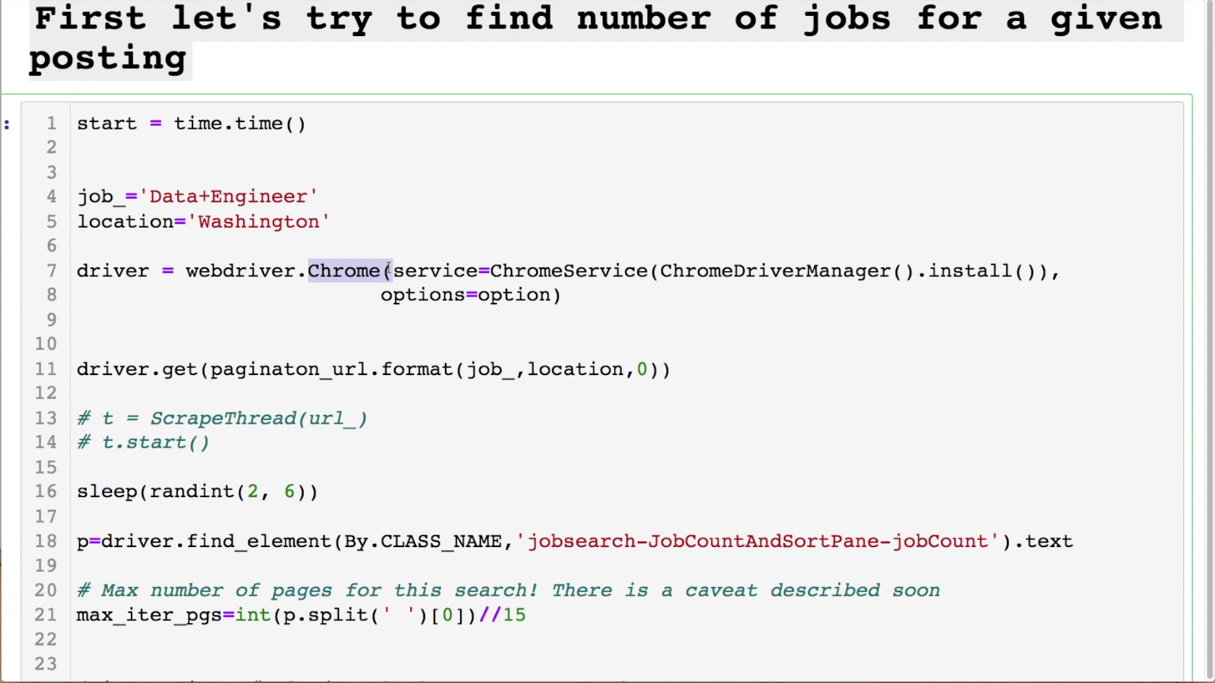
pyautogui.click(634, 369)
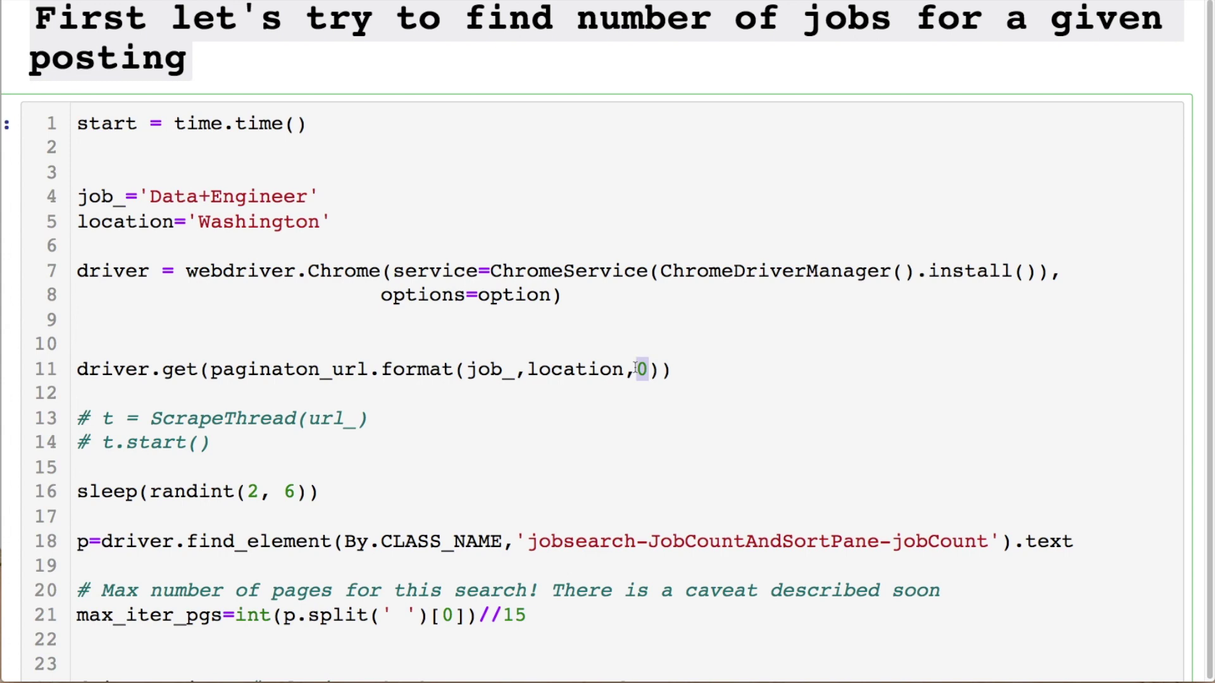
pyautogui.moveTo(624, 369); pyautogui.dragTo(216, 369)
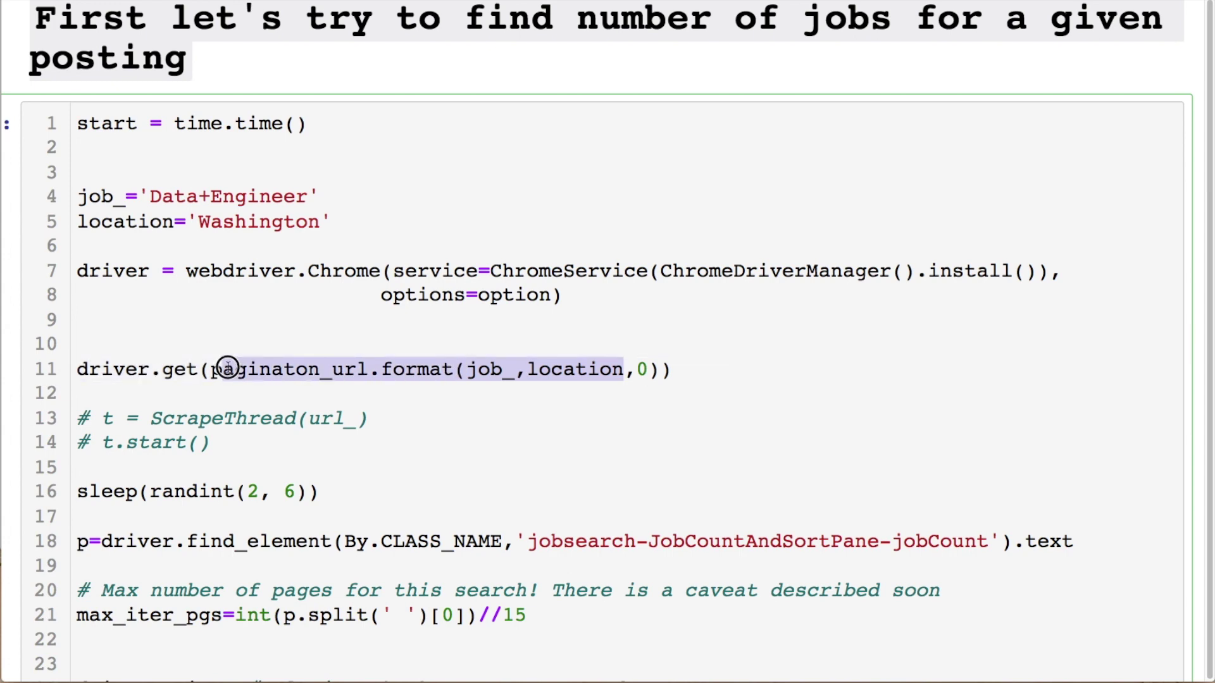
pyautogui.click(250, 371)
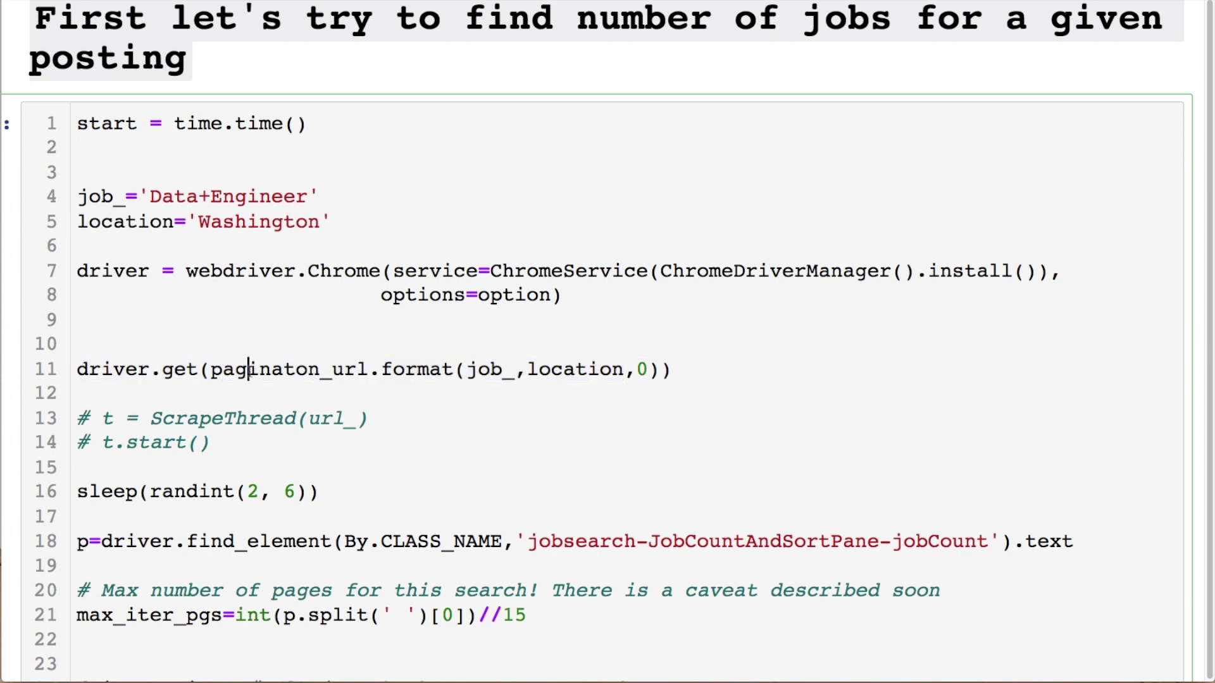
pyautogui.scroll(2, 250, 370)
pyautogui.scroll(5, 250, 373)
pyautogui.scroll(3, 249, 370)
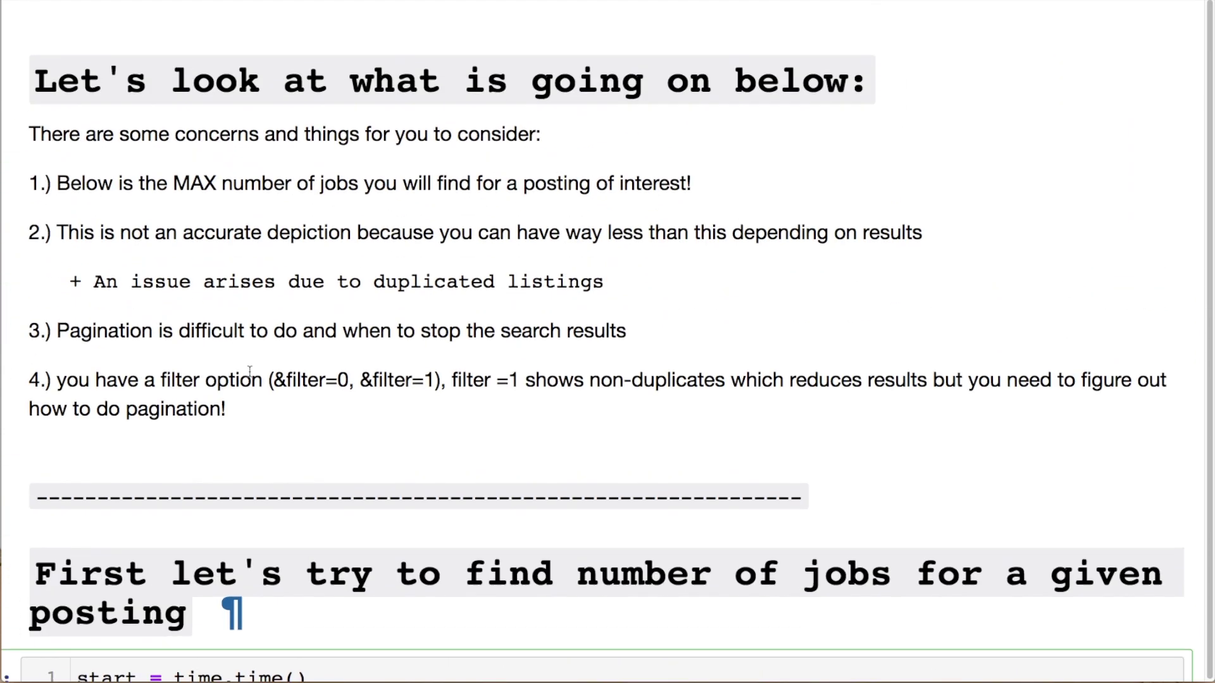
pyautogui.scroll(3, 249, 370)
pyautogui.scroll(5, 285, 313)
# Step: Highlight the URL's sort=date, start={}, filter=0, radius=35 parameters and query placeholders
pyautogui.click(314, 288)
pyautogui.hscroll(1, 314, 286)
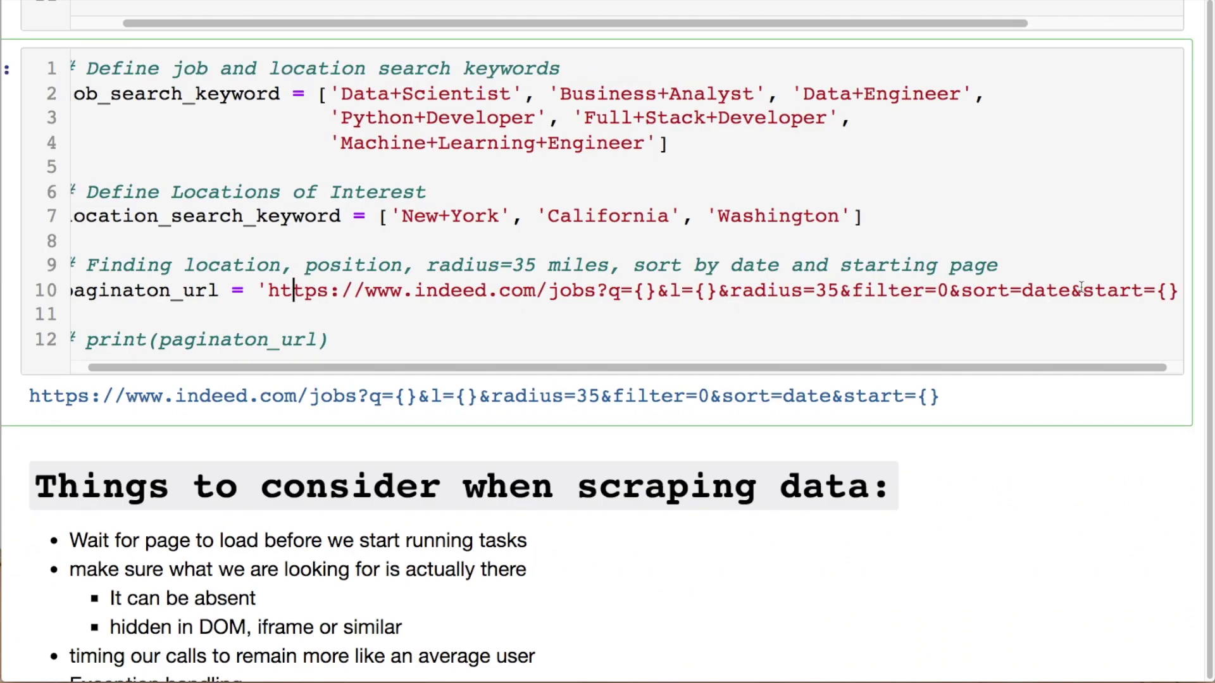
pyautogui.moveTo(1071, 291); pyautogui.dragTo(965, 293)
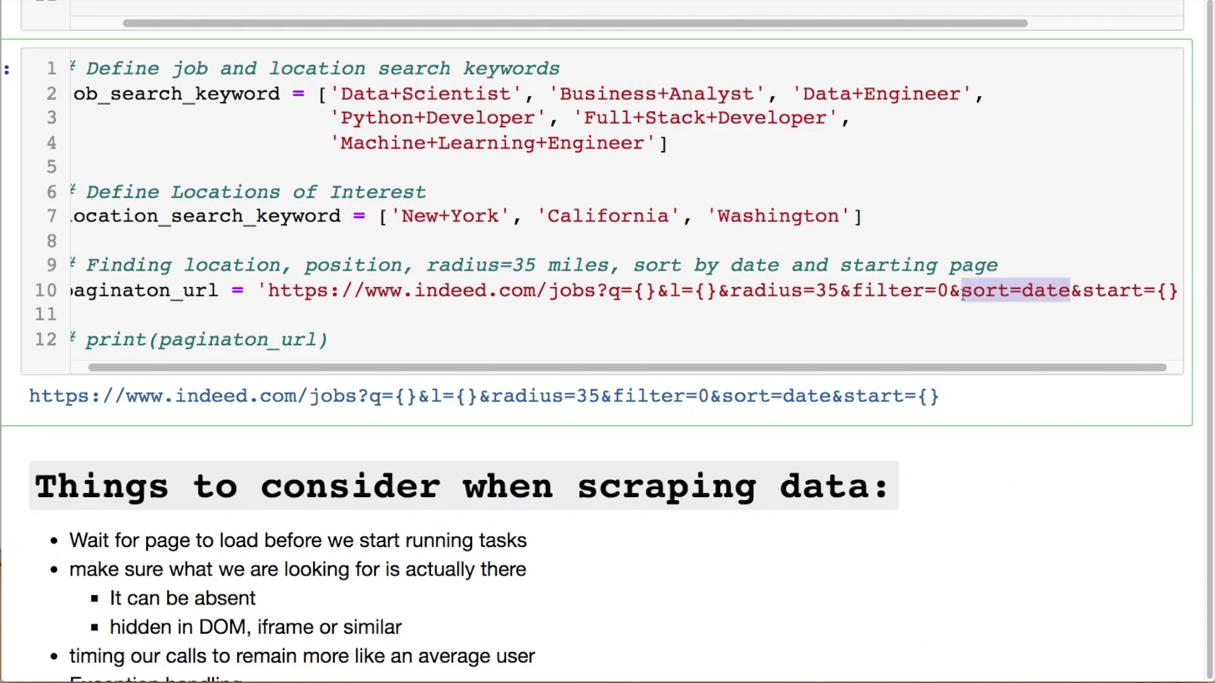
pyautogui.moveTo(1179, 291); pyautogui.dragTo(1082, 294)
pyautogui.moveTo(950, 291); pyautogui.dragTo(851, 291)
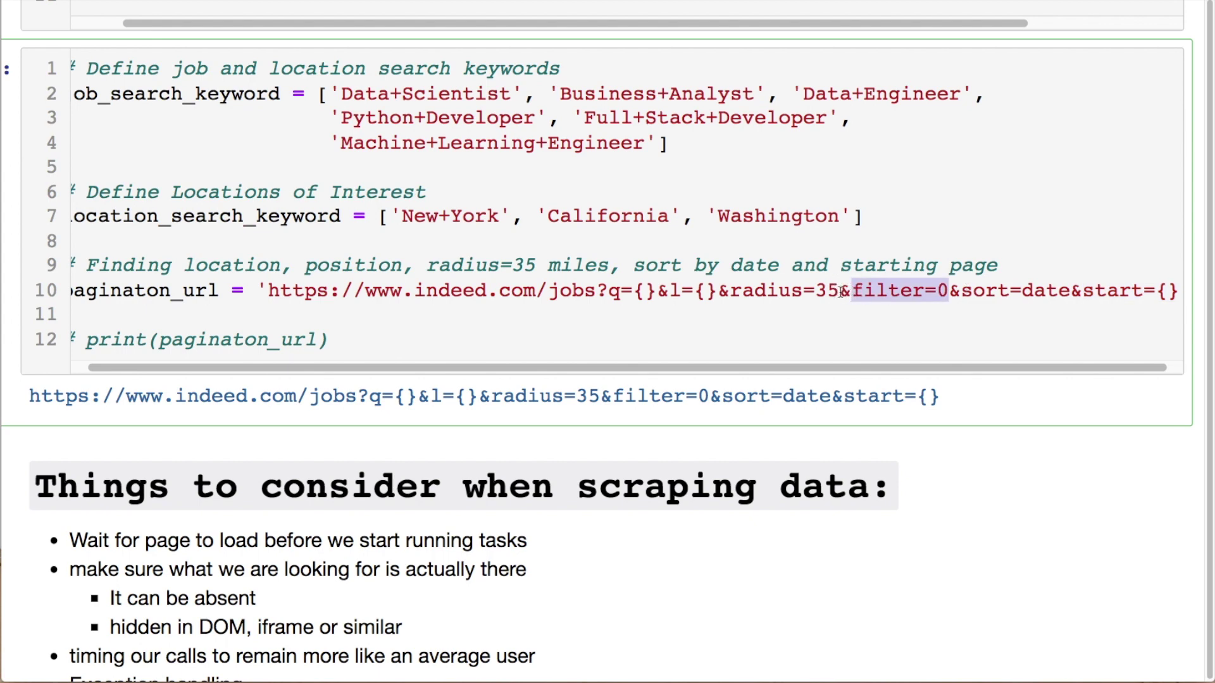
pyautogui.moveTo(839, 291); pyautogui.dragTo(749, 296)
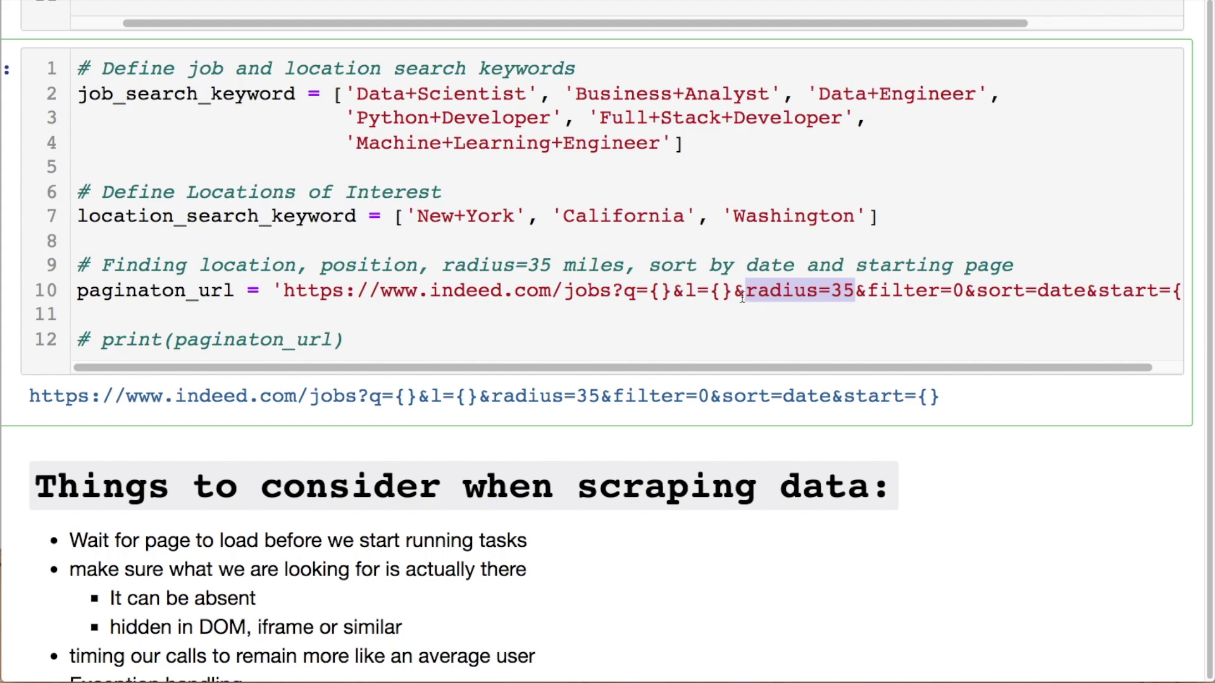
pyautogui.moveTo(741, 295); pyautogui.dragTo(556, 292)
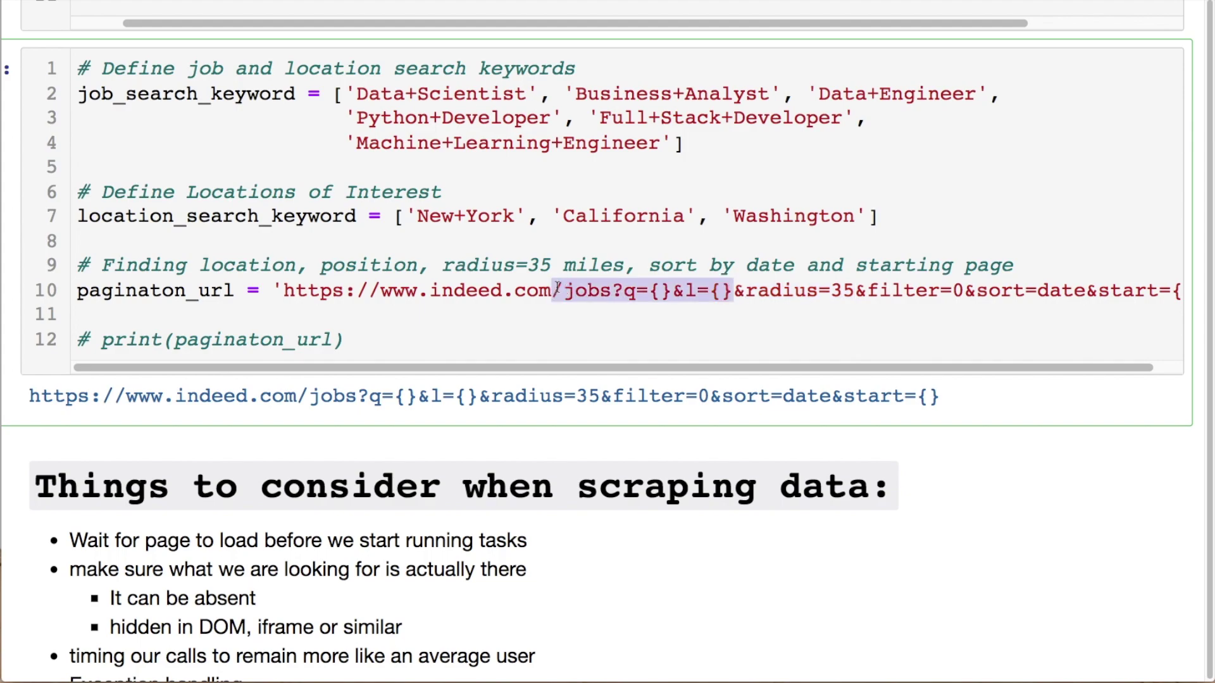
pyautogui.scroll(-1, 557, 292)
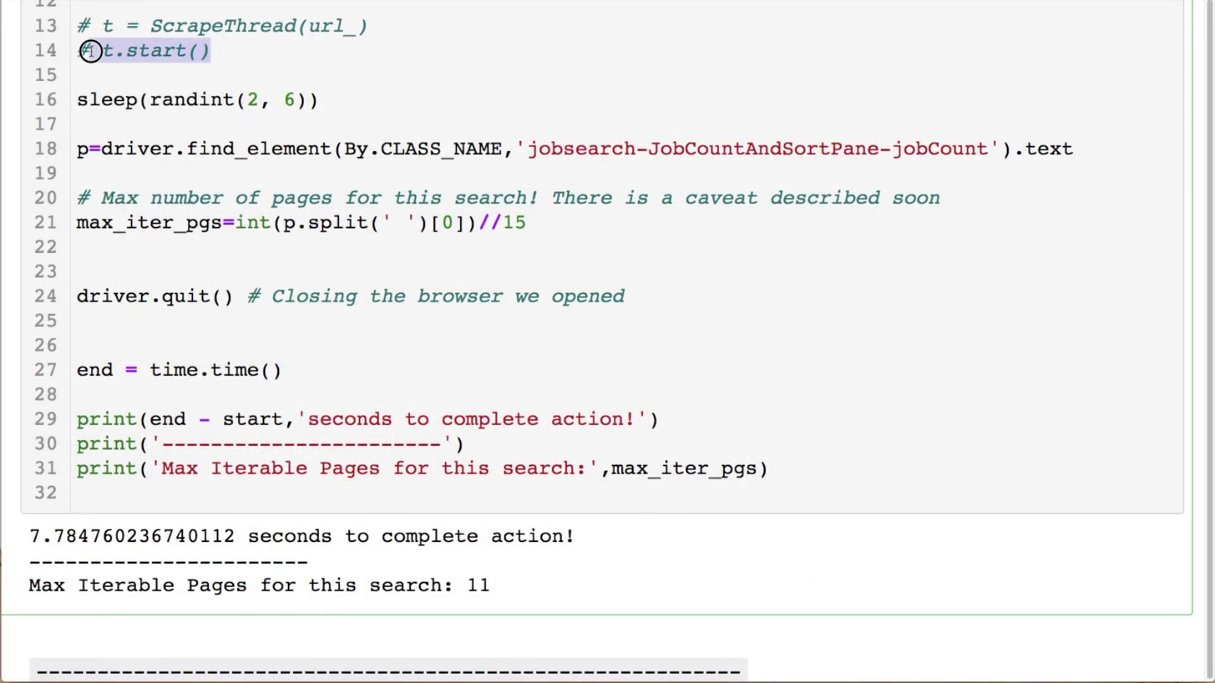
pyautogui.moveTo(90, 51); pyautogui.dragTo(74, 31)
pyautogui.click(411, 122)
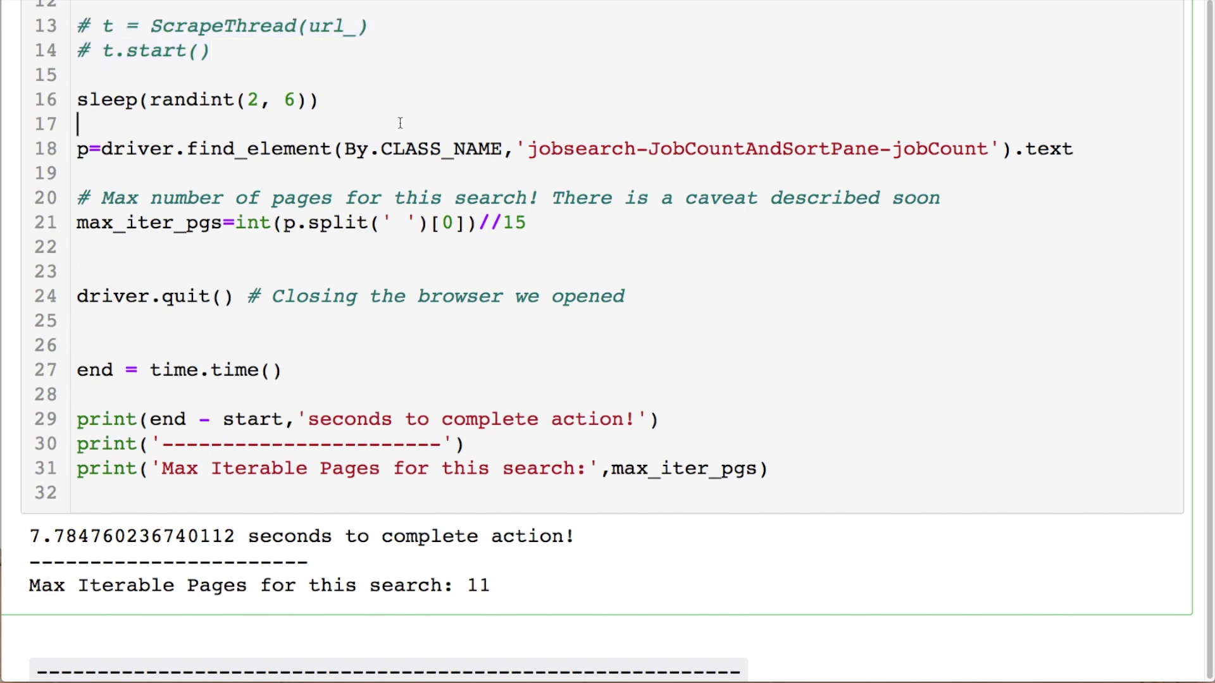
pyautogui.moveTo(77, 100); pyautogui.dragTo(336, 106)
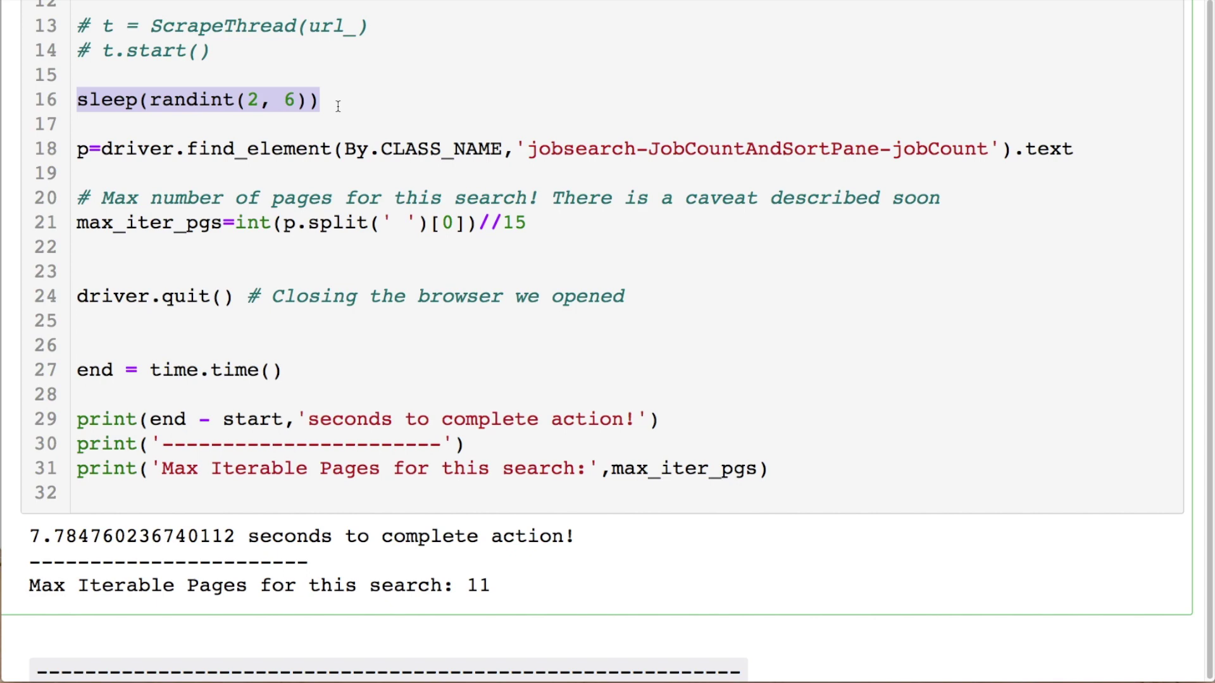
pyautogui.moveTo(1000, 149); pyautogui.dragTo(516, 149)
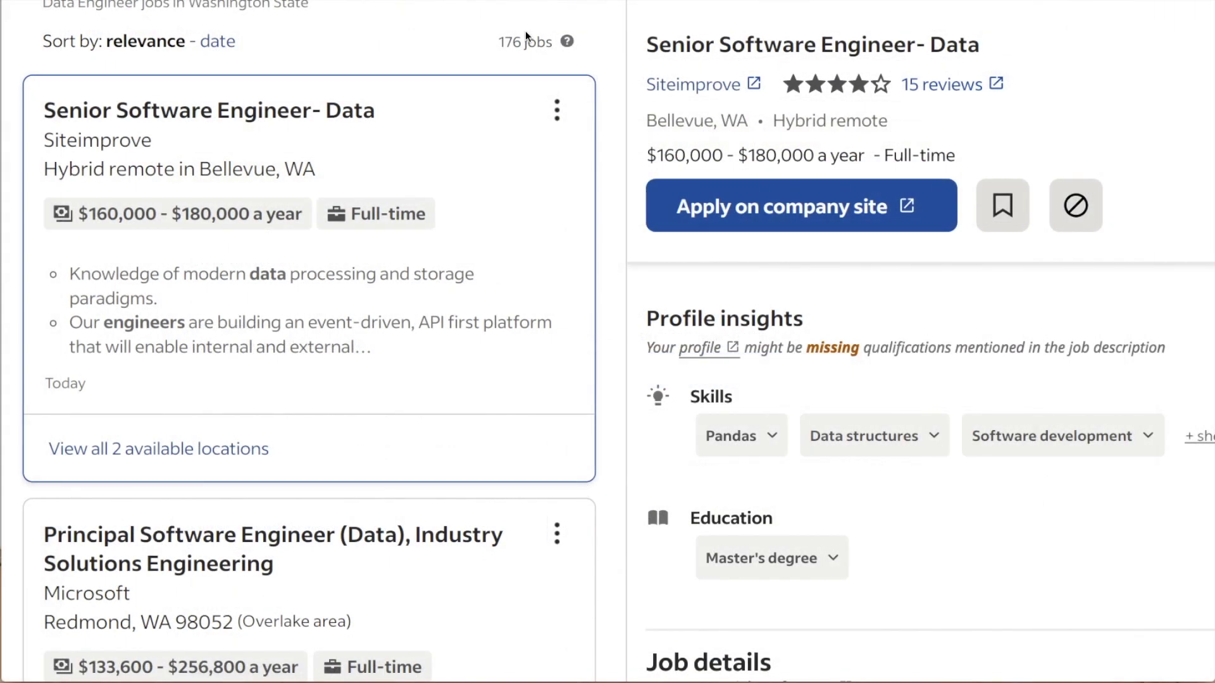
# Step: Highlight Indeed's 176 jobs count and inspect it in the developer tools
pyautogui.moveTo(496, 40); pyautogui.dragTo(521, 39)
pyautogui.rightClick(514, 42)
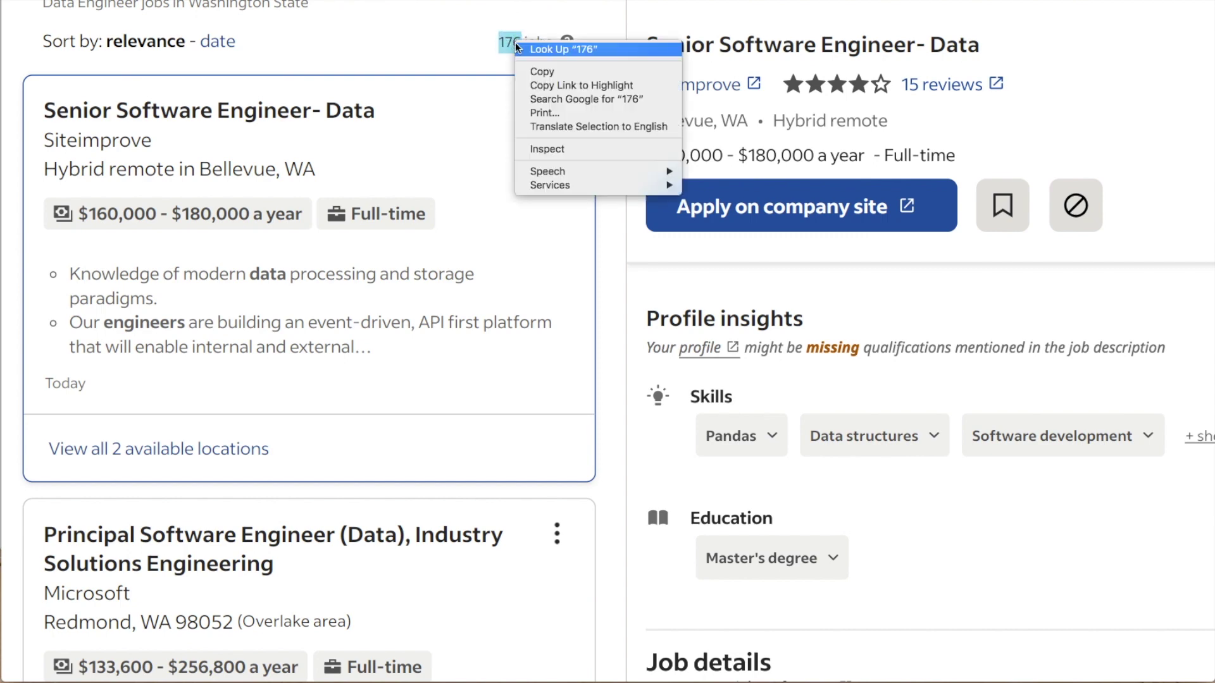
pyautogui.click(540, 152)
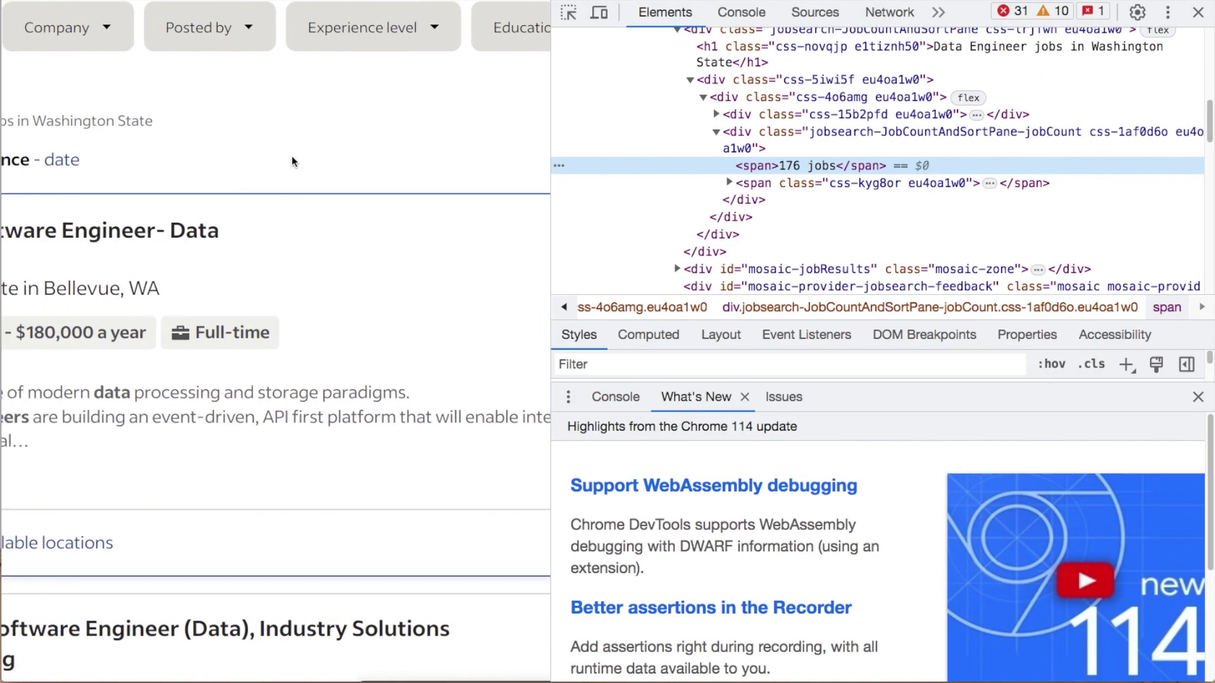
pyautogui.rightClick(481, 337)
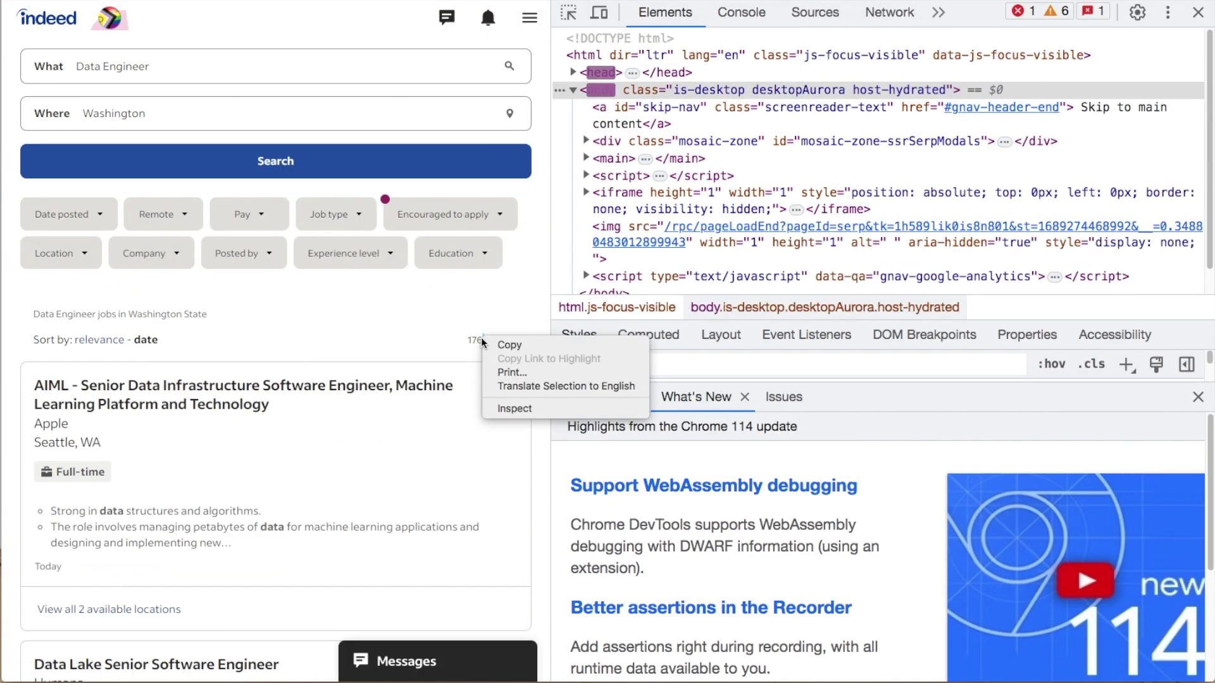
pyautogui.click(504, 407)
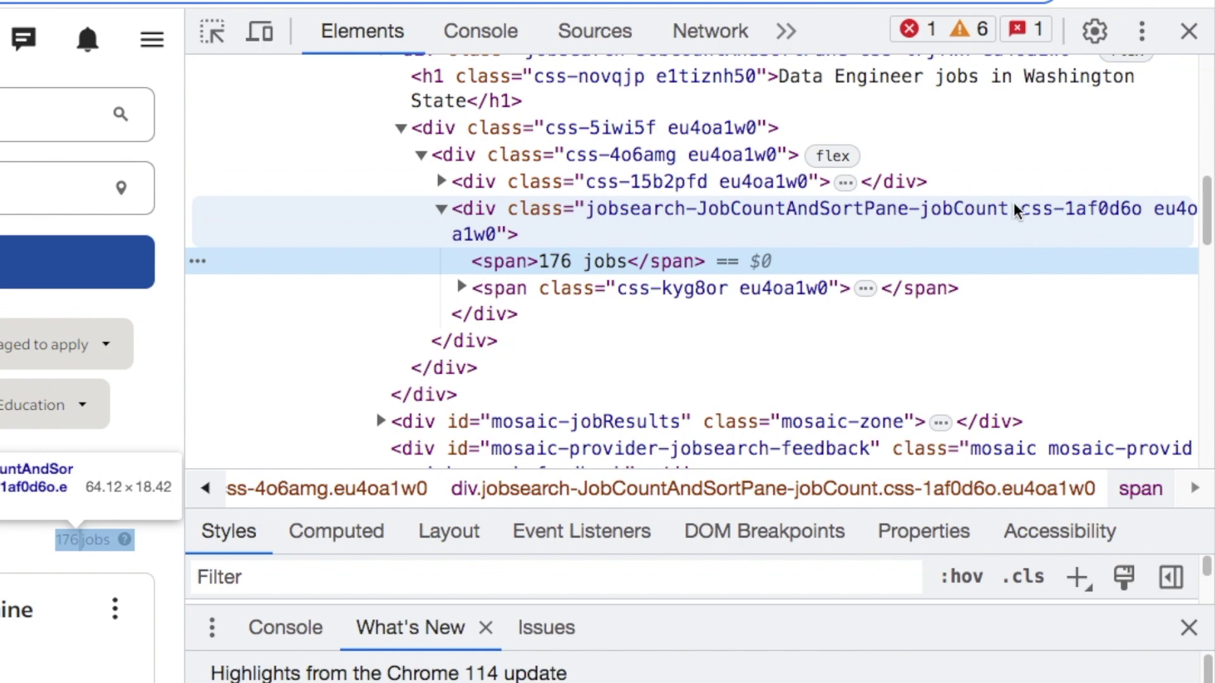
# Step: Select the jobCount div, highlight its jobsearch-JobCountAndSortPane-jobCount class, and copy its XPath
pyautogui.click(1015, 209)
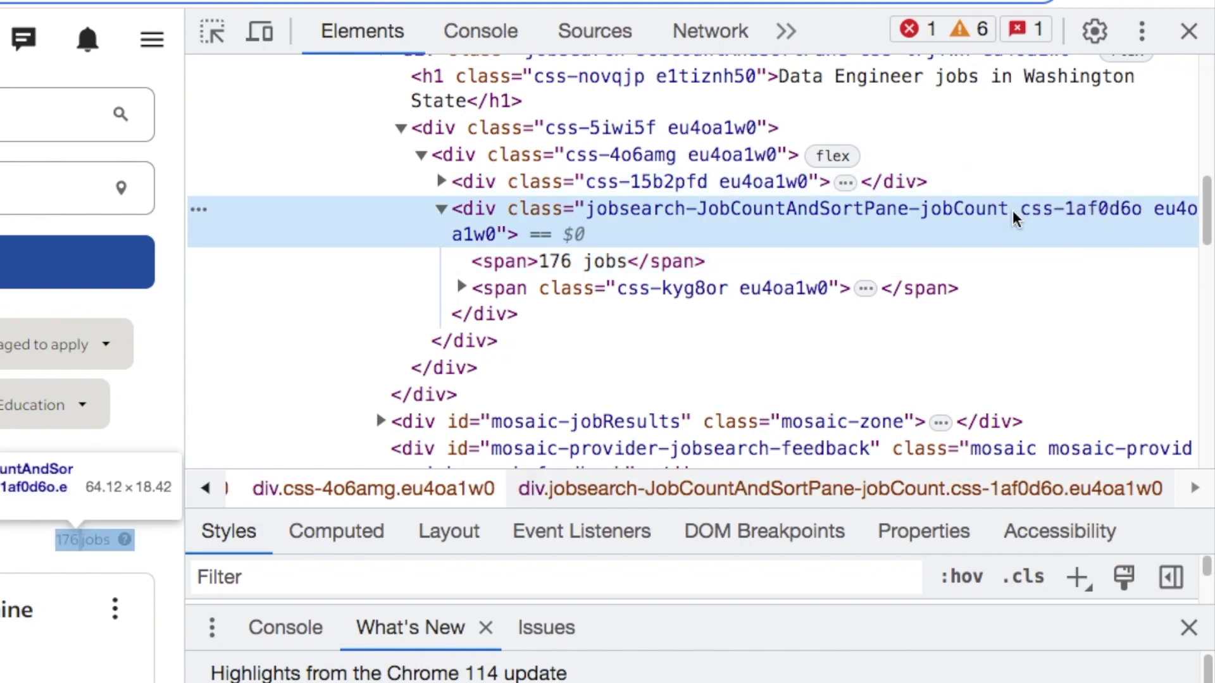
pyautogui.doubleClick(1004, 210)
pyautogui.moveTo(1005, 210); pyautogui.dragTo(597, 217)
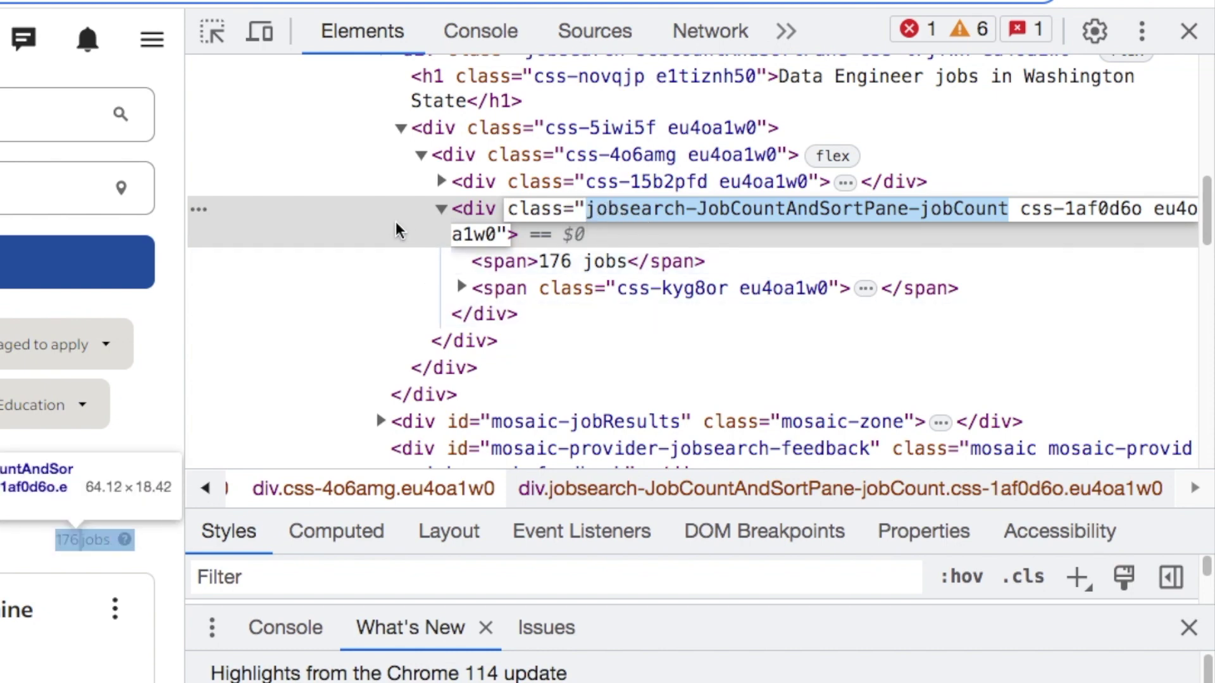
pyautogui.rightClick(377, 218)
pyautogui.moveTo(419, 348)
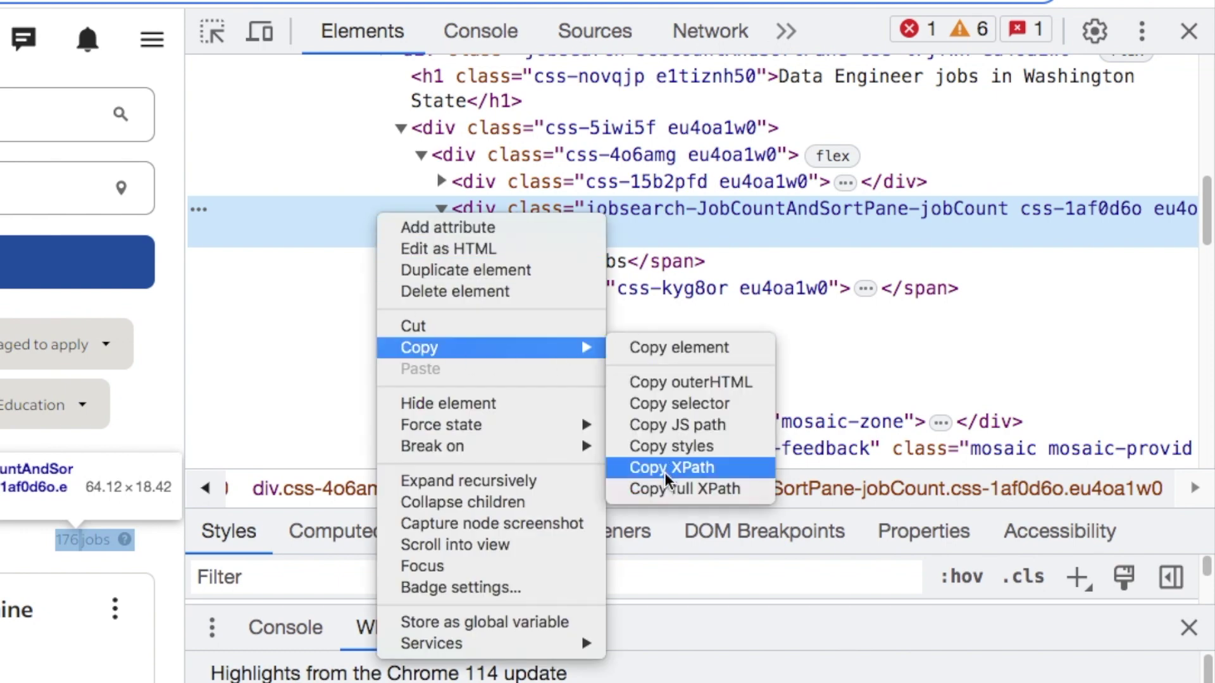
pyautogui.click(665, 473)
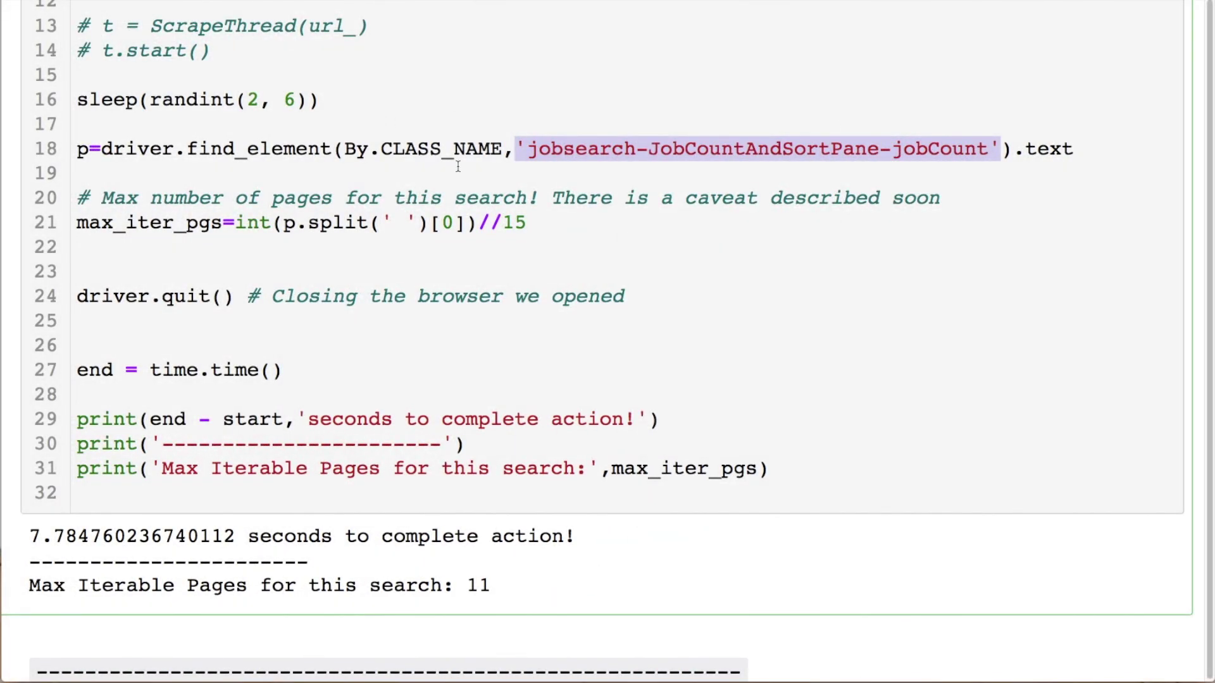
pyautogui.click(214, 177)
pyautogui.write('//*[@id="jobsearch-JapanPage"]/div/div/div[5]/div[1]/div[3]/div/div/div[2]')
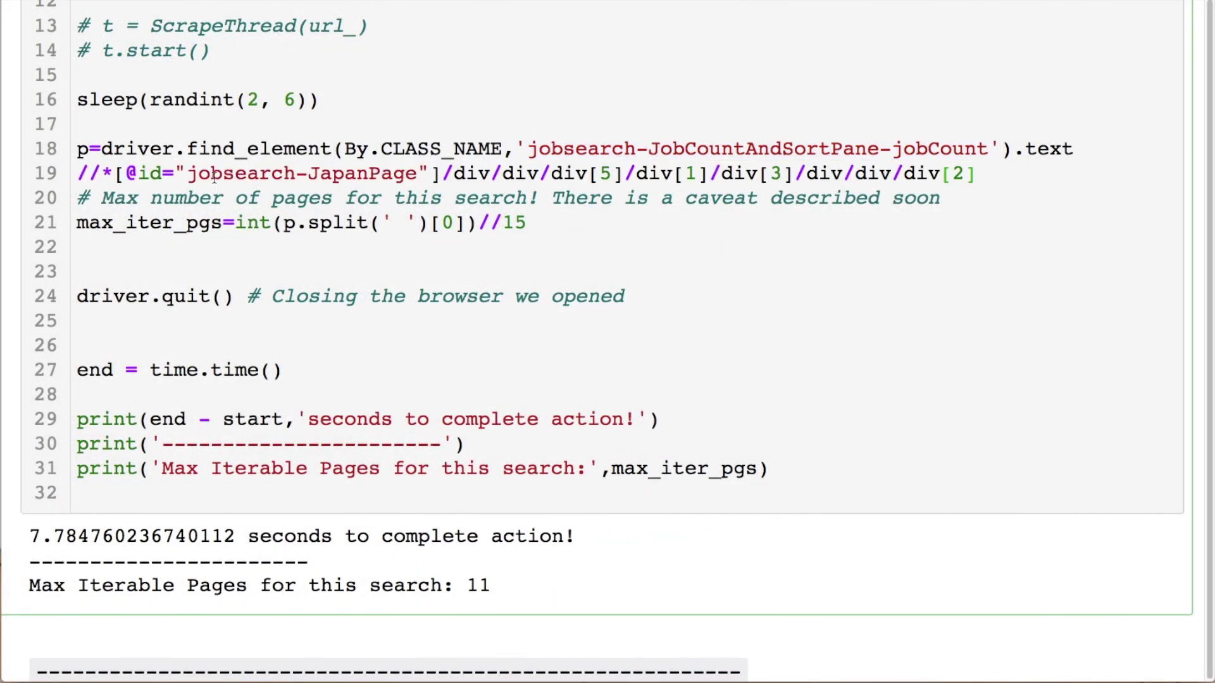
pyautogui.hotkey('ctrl', 'z')
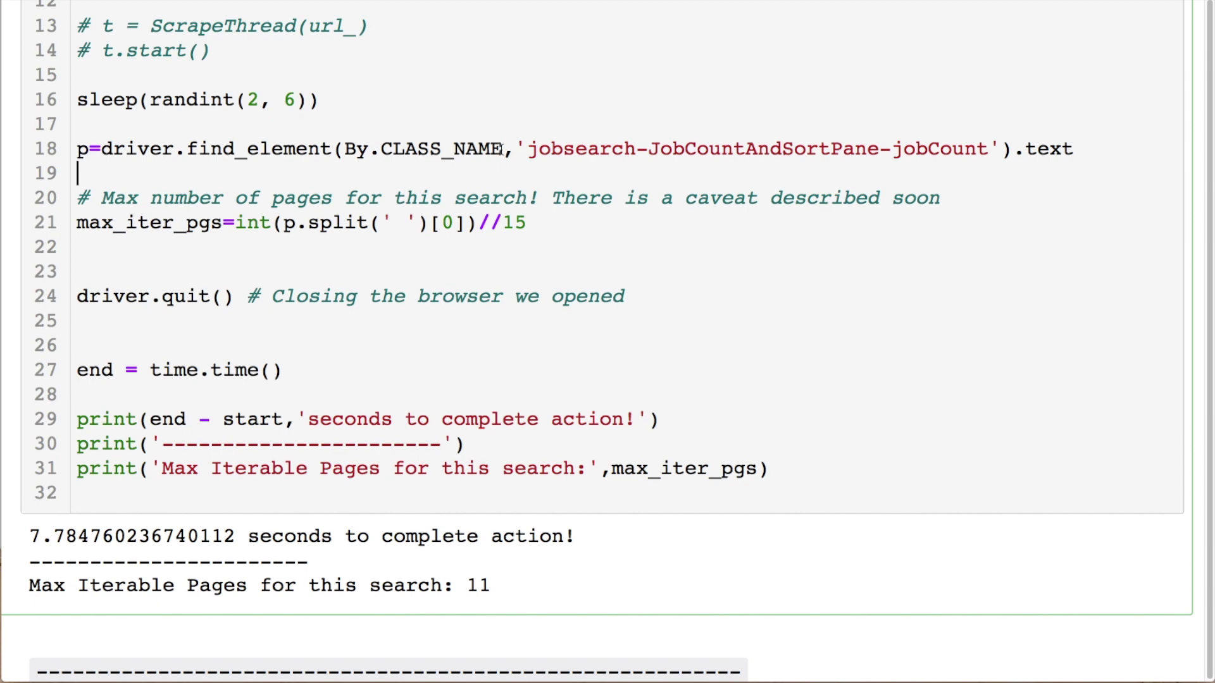
pyautogui.moveTo(501, 149); pyautogui.dragTo(381, 150)
pyautogui.press('BackSpace')
pyautogui.press('Tab')
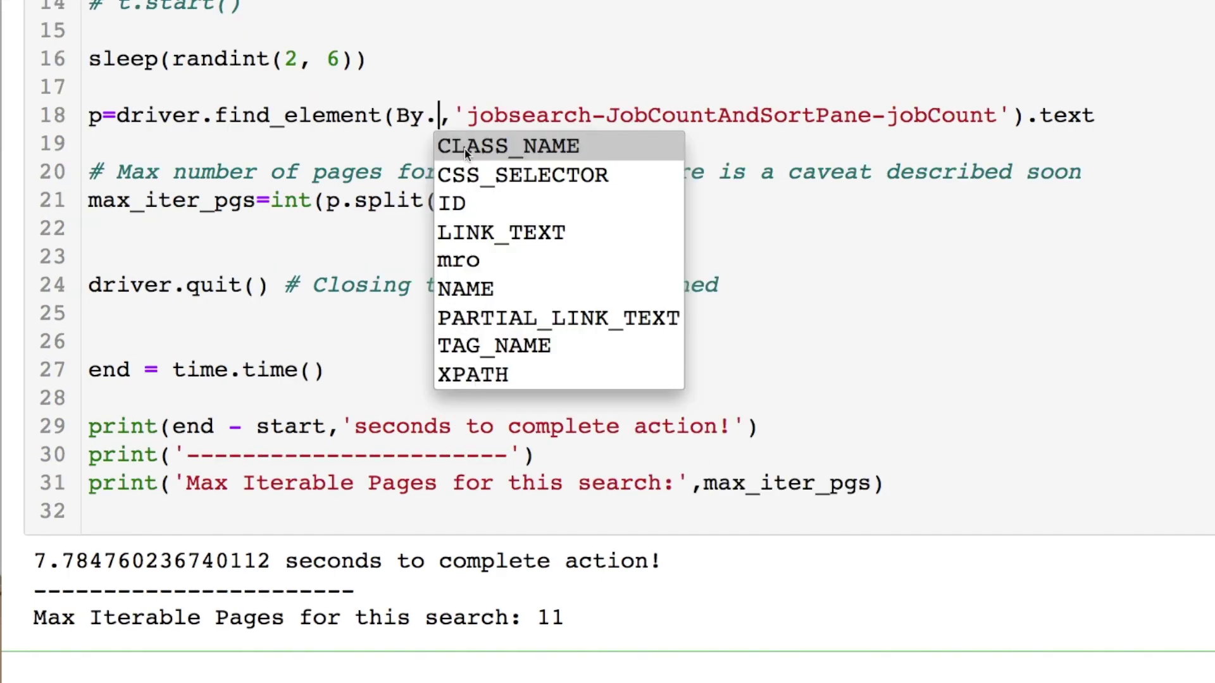
pyautogui.click(463, 148)
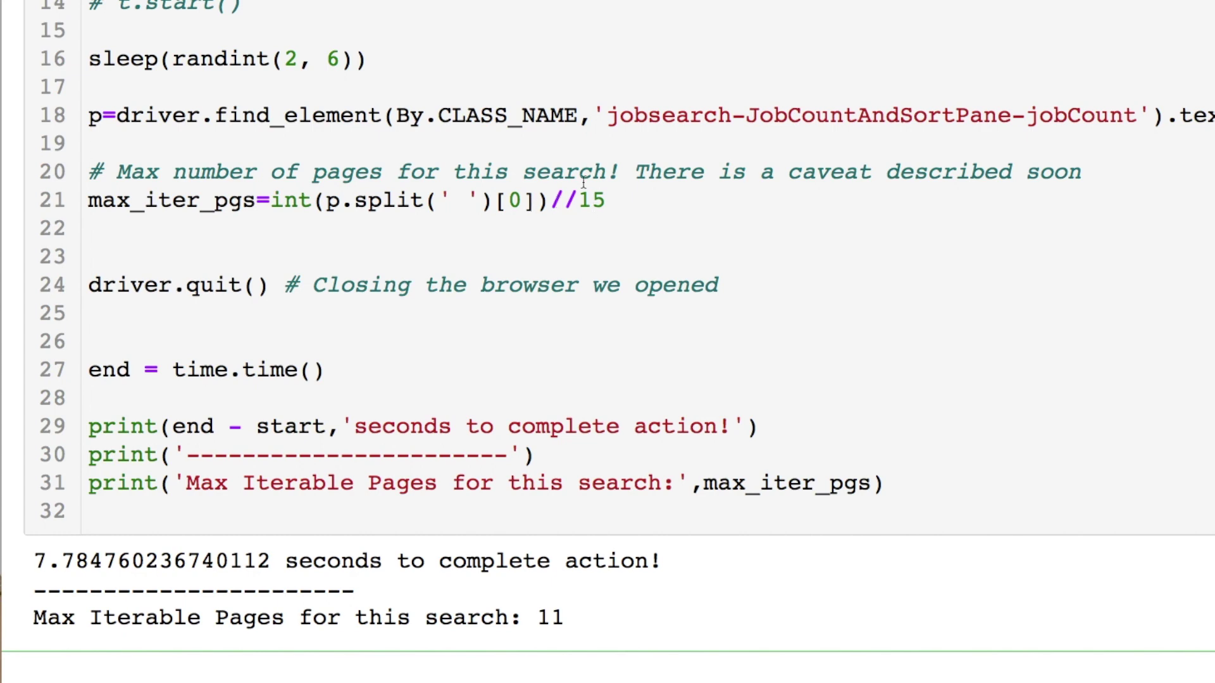
pyautogui.moveTo(88, 114); pyautogui.dragTo(373, 115)
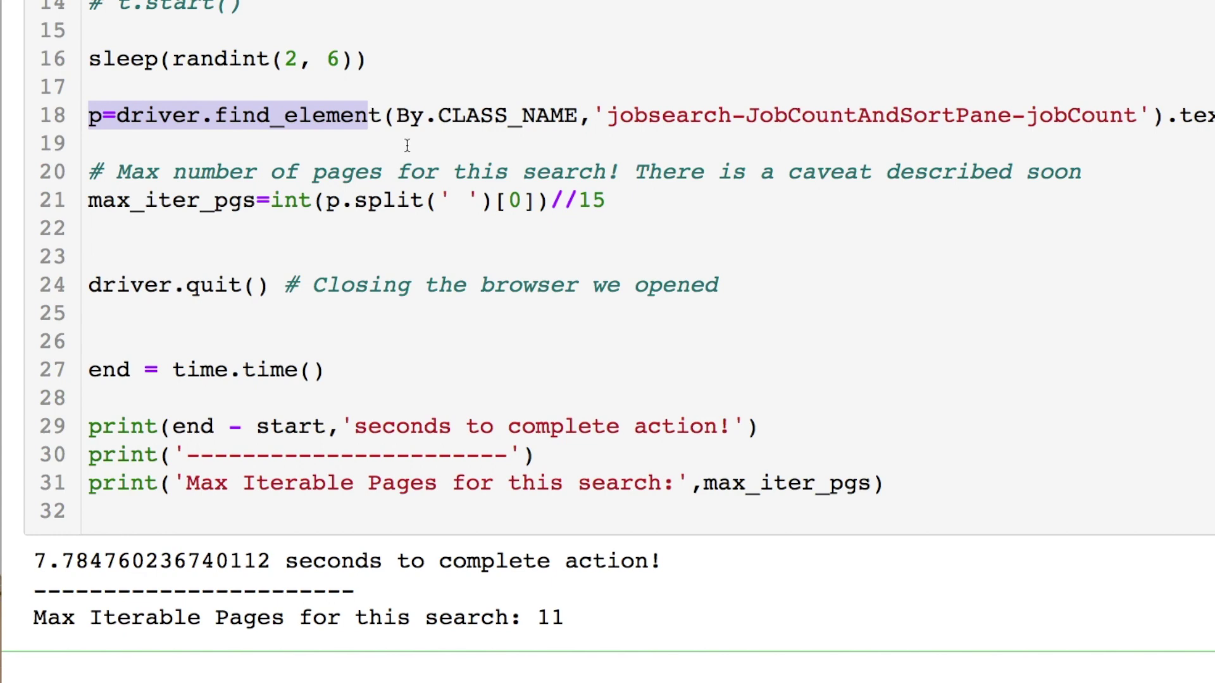
pyautogui.click(512, 201)
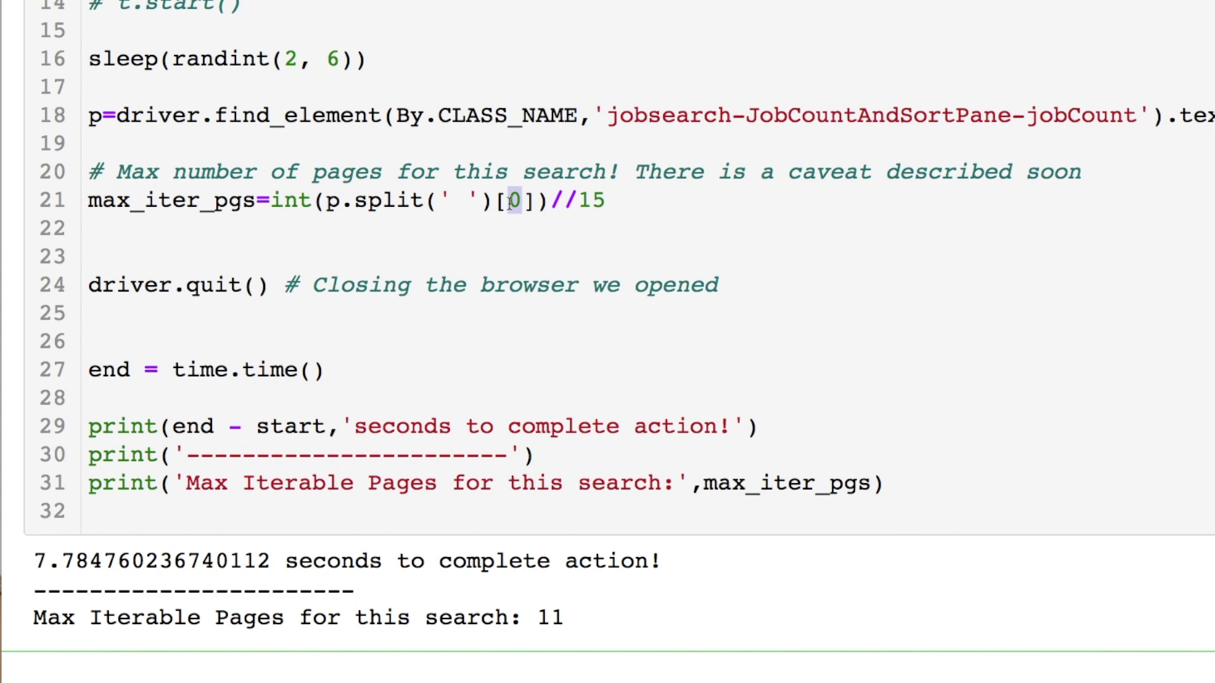
pyautogui.moveTo(550, 201); pyautogui.dragTo(605, 200)
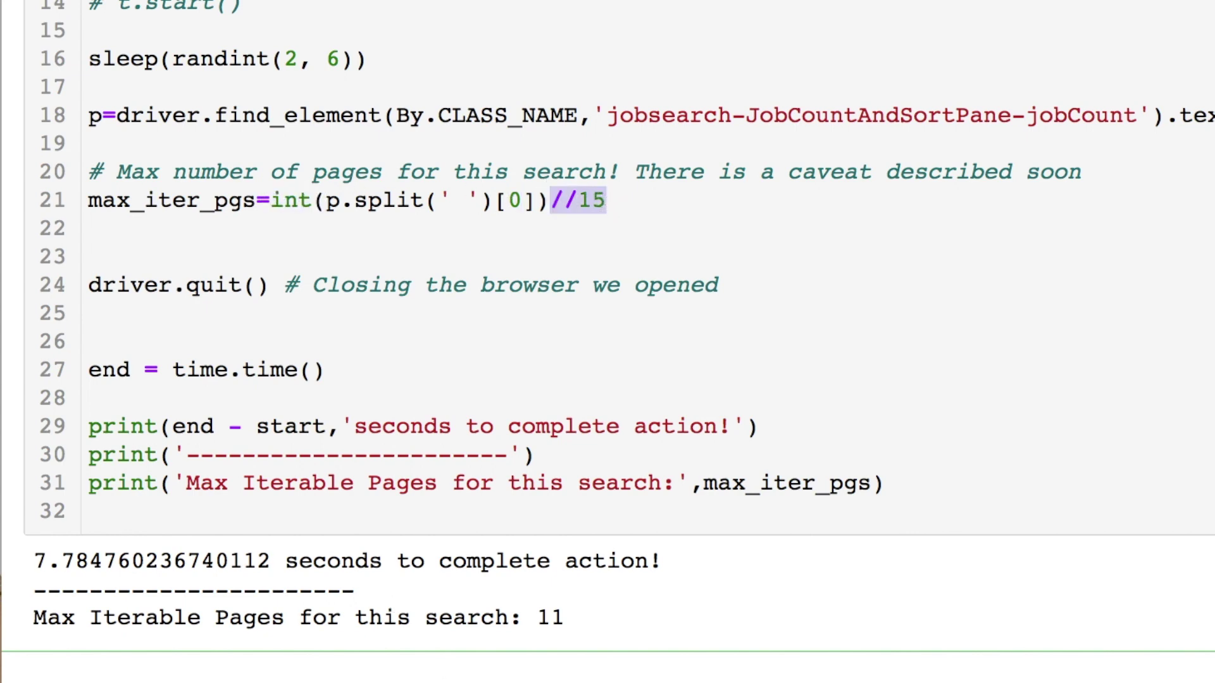
pyautogui.moveTo(563, 618); pyautogui.dragTo(532, 619)
pyautogui.moveTo(115, 173); pyautogui.dragTo(325, 174)
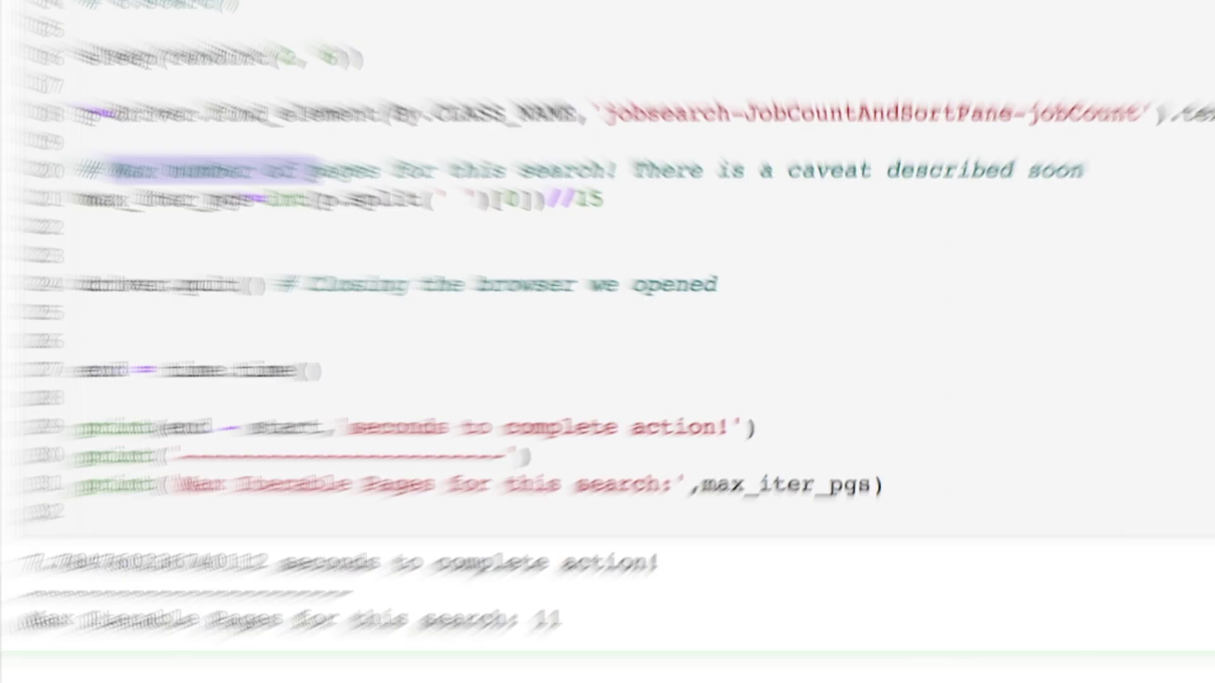
pyautogui.scroll(-5, 448, 268)
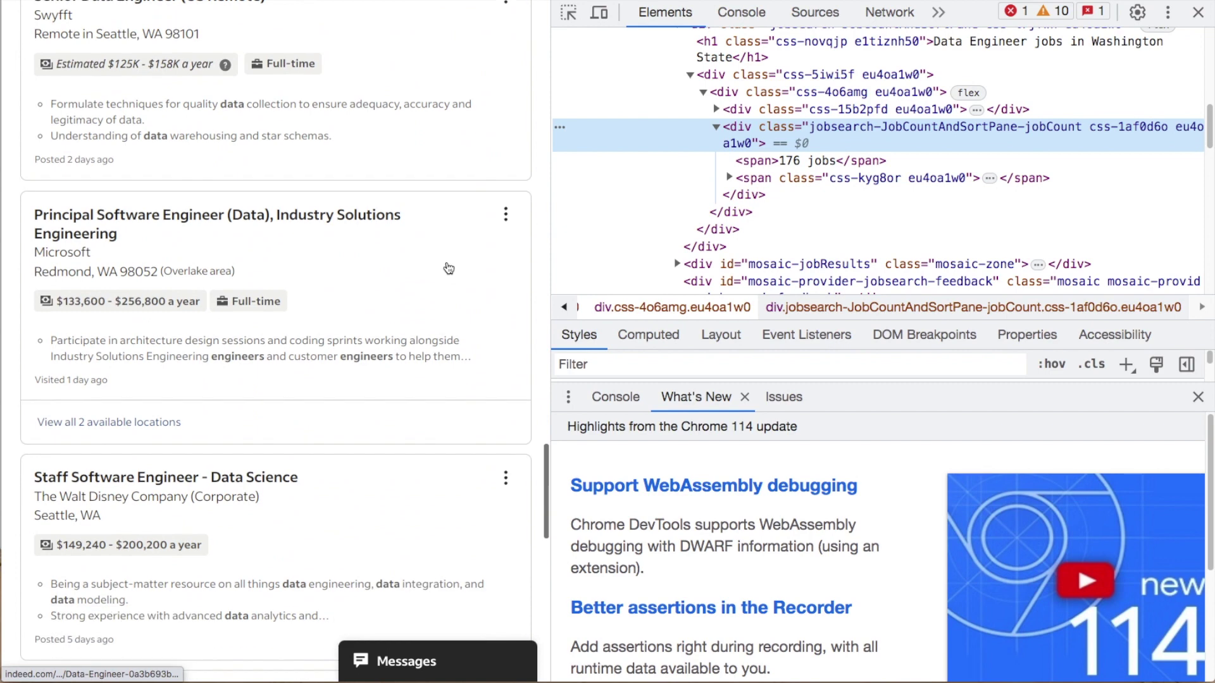
pyautogui.scroll(-5, 448, 269)
pyautogui.scroll(-1, 448, 268)
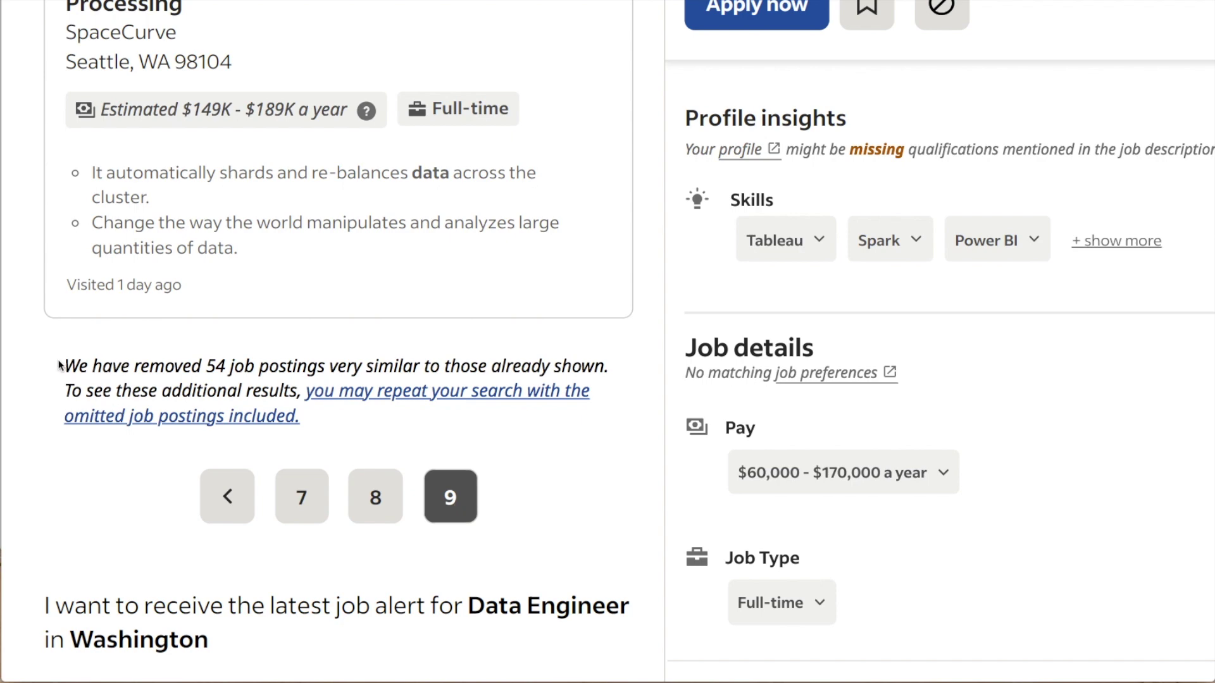
# Step: Inspect the '54 job postings removed' notice and follow its 'repeat your search' link
pyautogui.moveTo(63, 365)
pyautogui.mouseDown()
pyautogui.moveTo(203, 367)
pyautogui.moveTo(251, 390)
pyautogui.mouseUp()
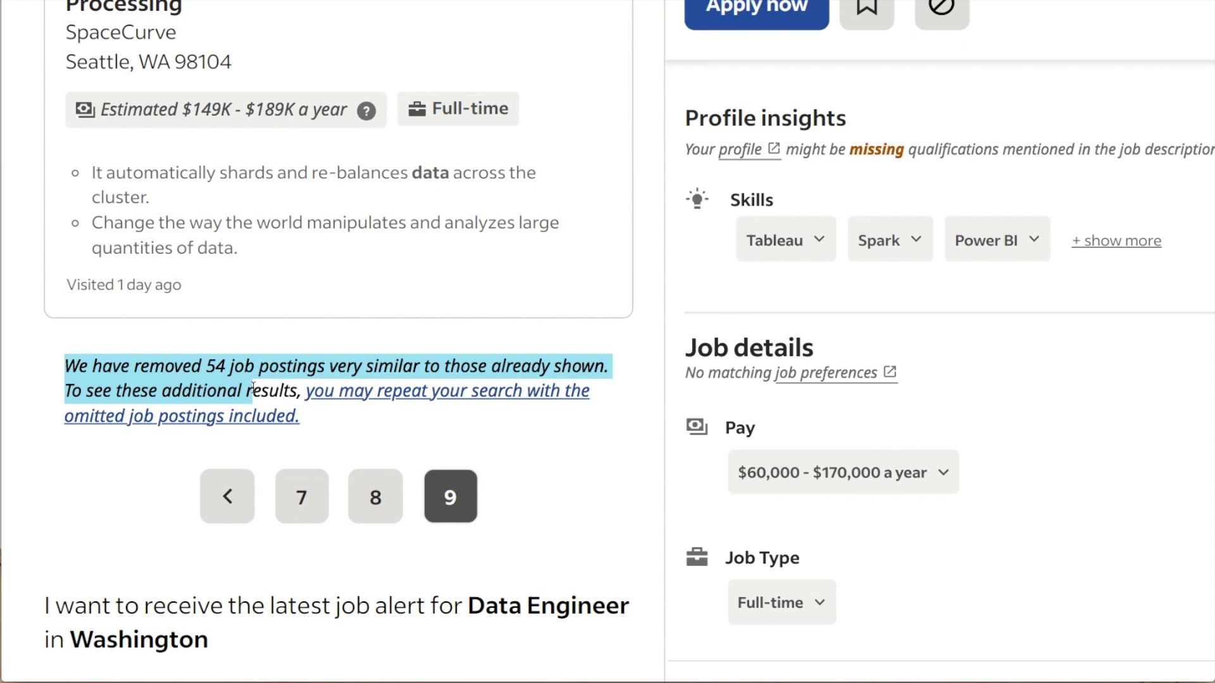
pyautogui.rightClick(207, 376)
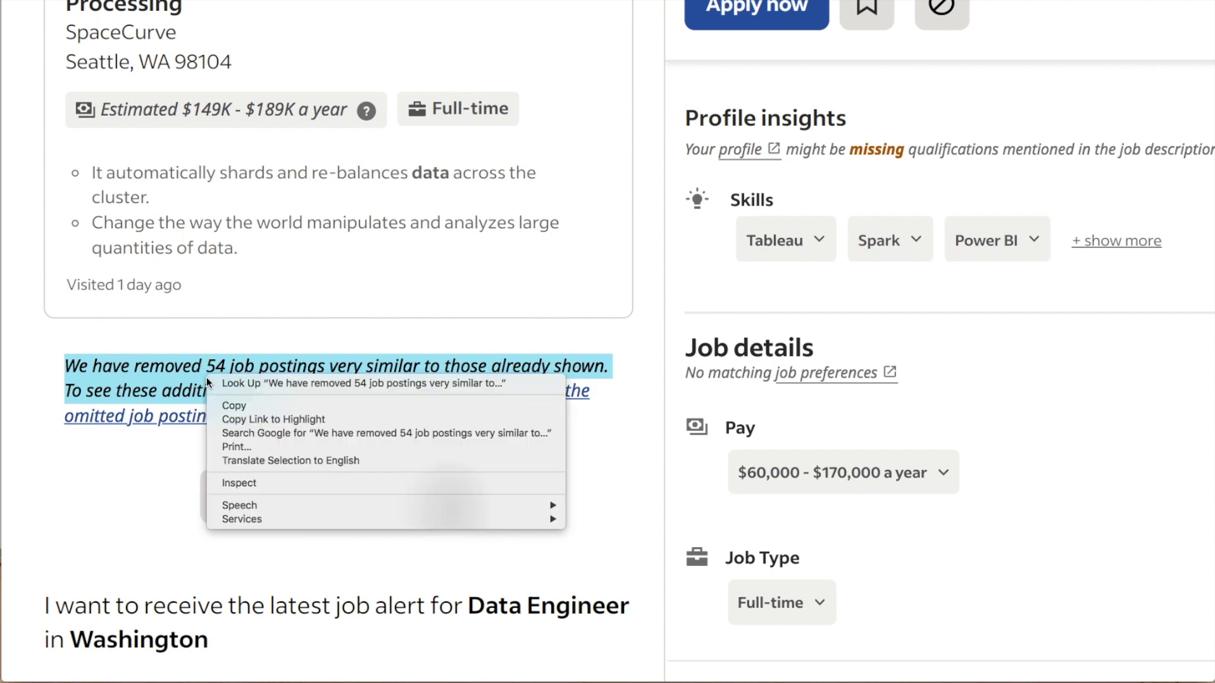
pyautogui.click(238, 484)
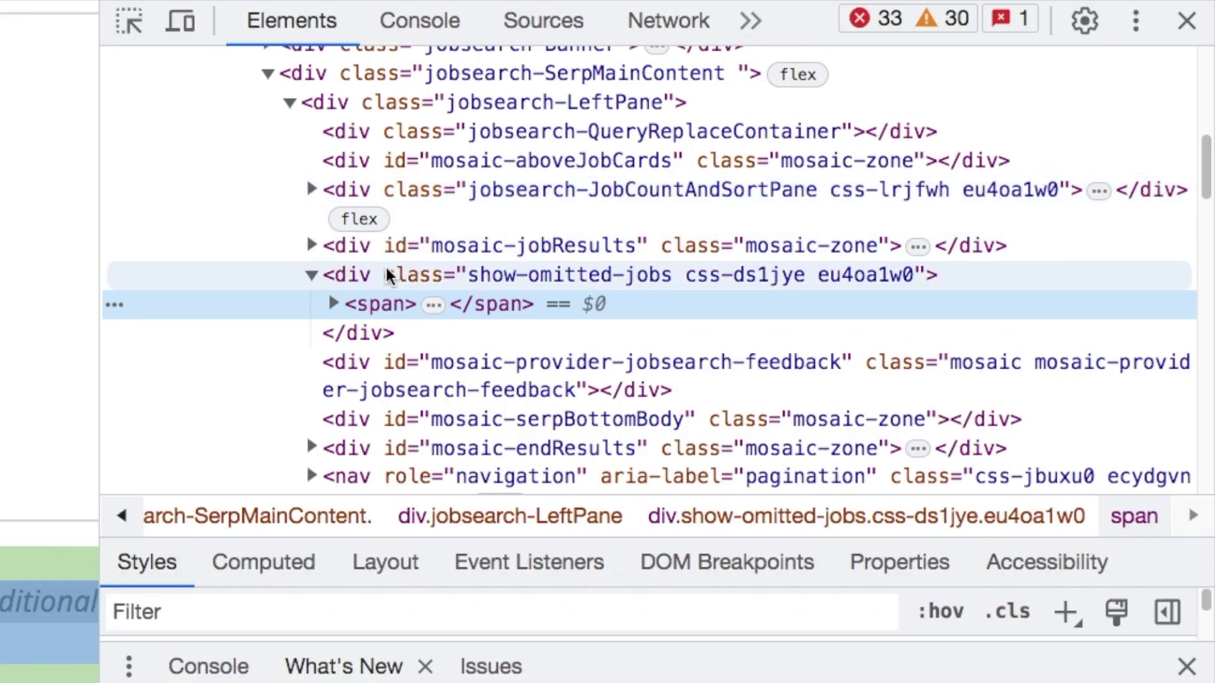
pyautogui.click(393, 274)
pyautogui.doubleClick(453, 314)
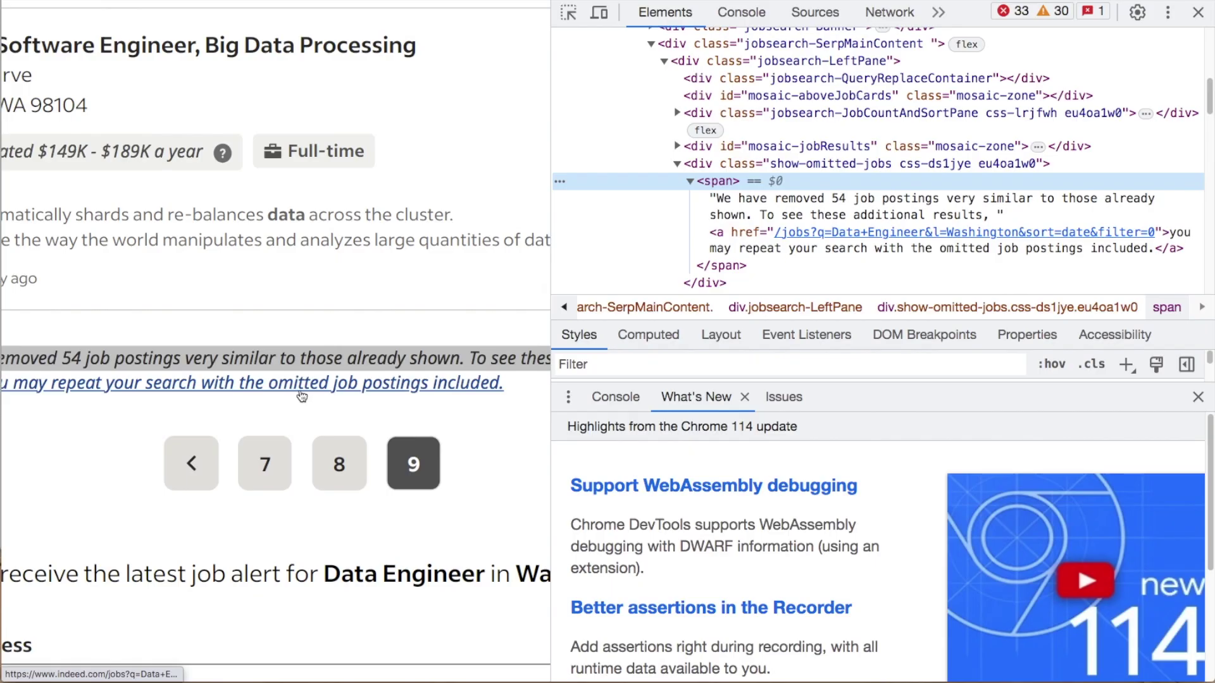
pyautogui.click(298, 391)
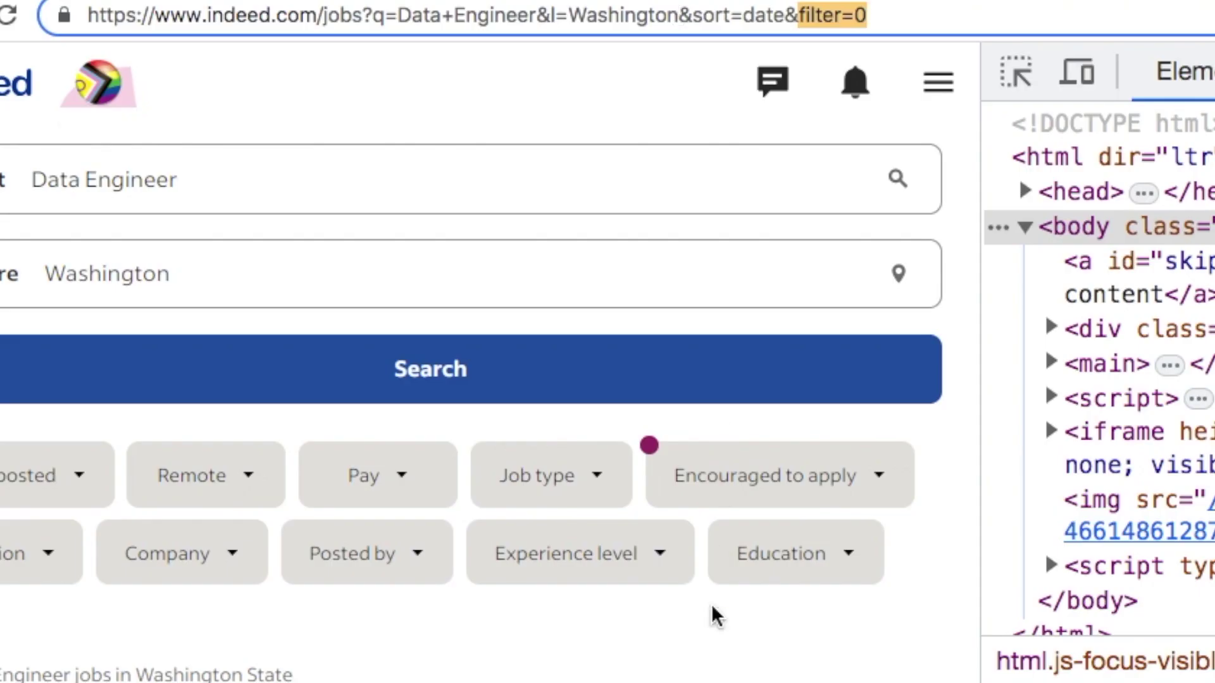
pyautogui.scroll(-5, 714, 615)
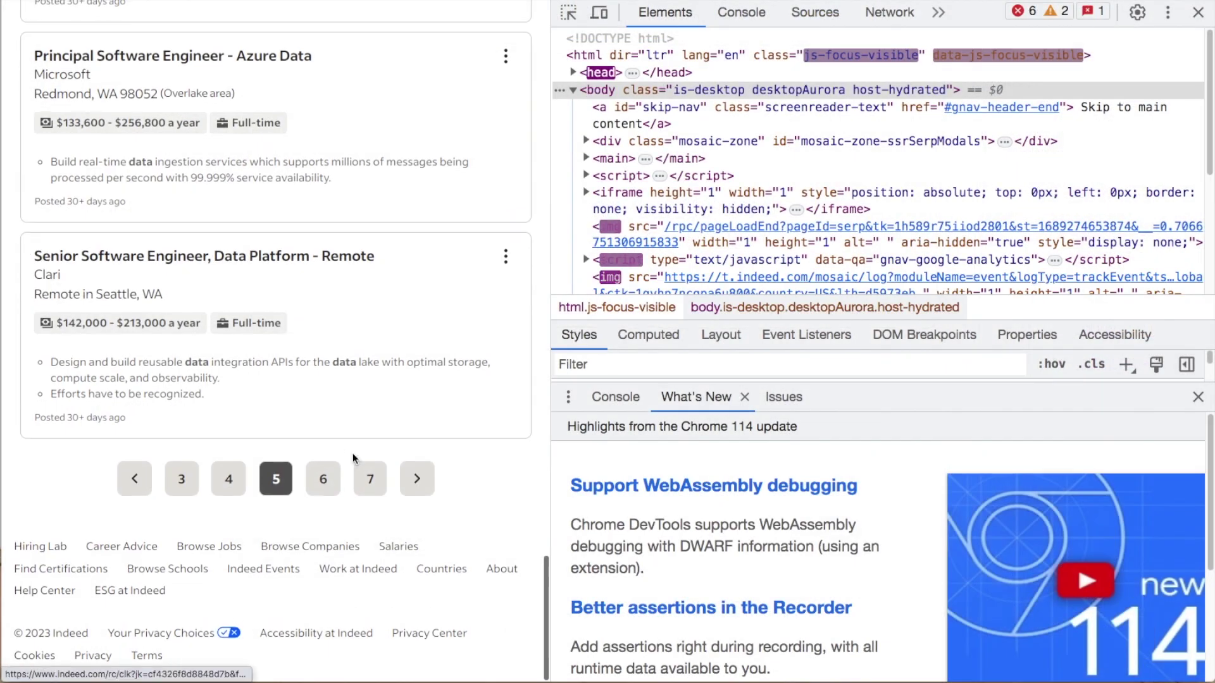
# Step: Page through the unfiltered Data Engineer results to page 12
pyautogui.click(369, 479)
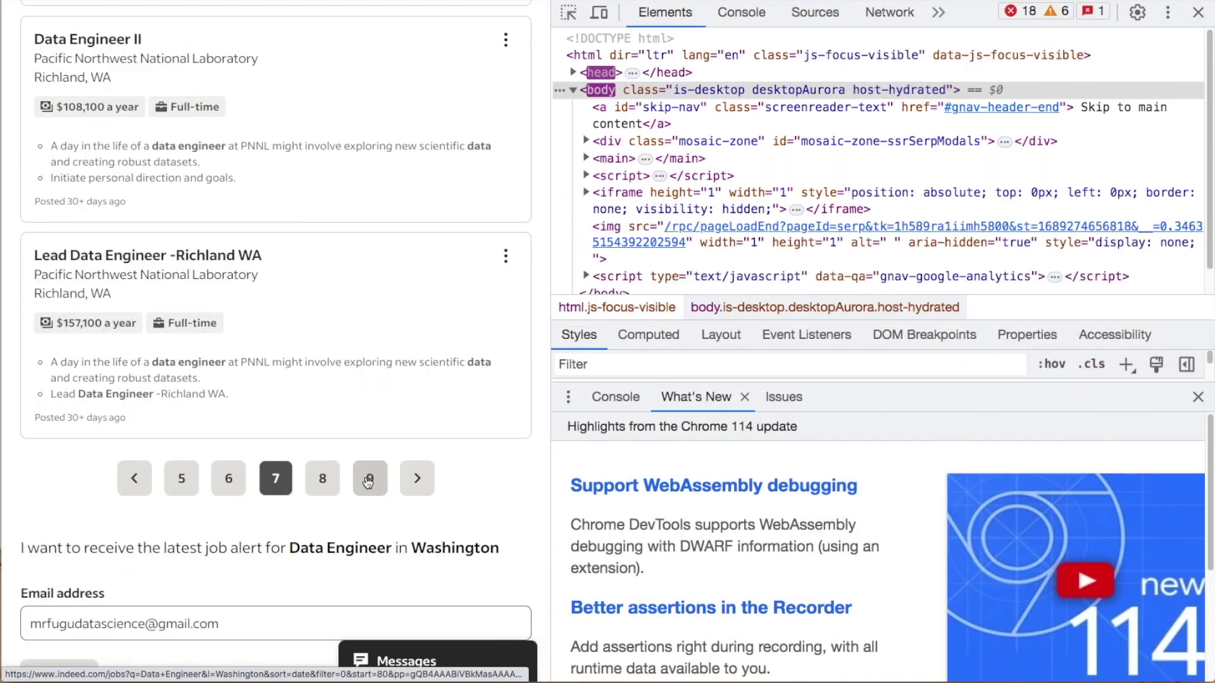
pyautogui.scroll(-10, 369, 482)
pyautogui.scroll(-10, 368, 482)
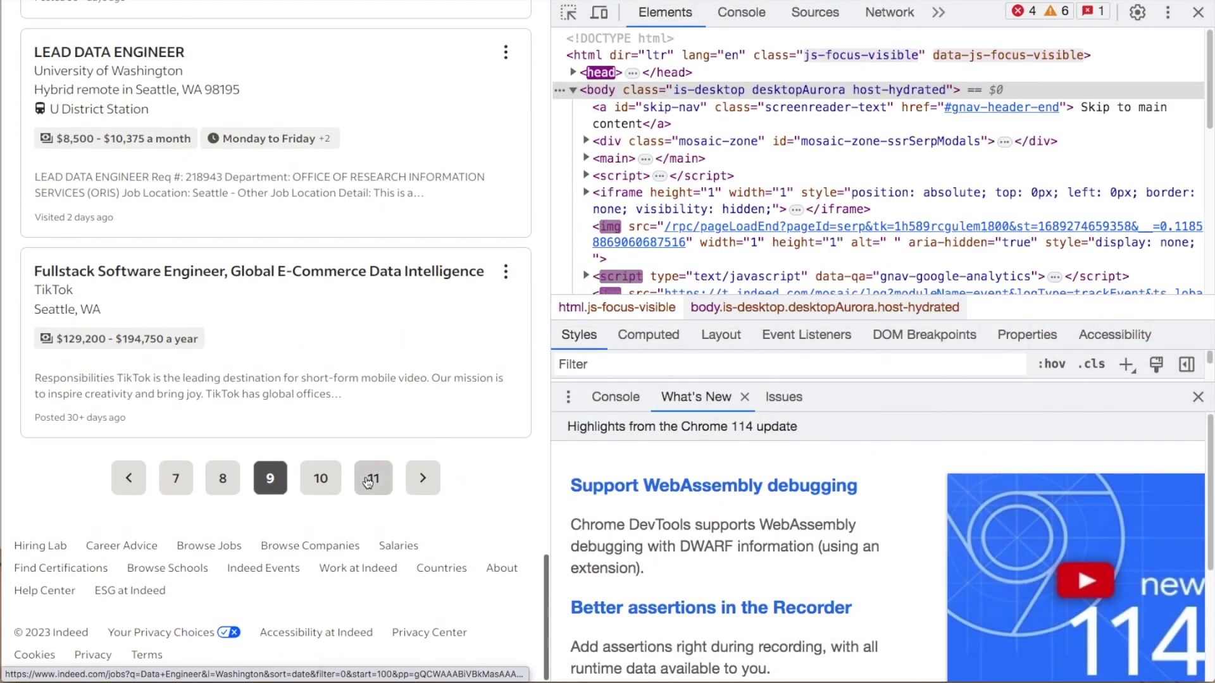
pyautogui.click(365, 484)
pyautogui.scroll(-15, 352, 276)
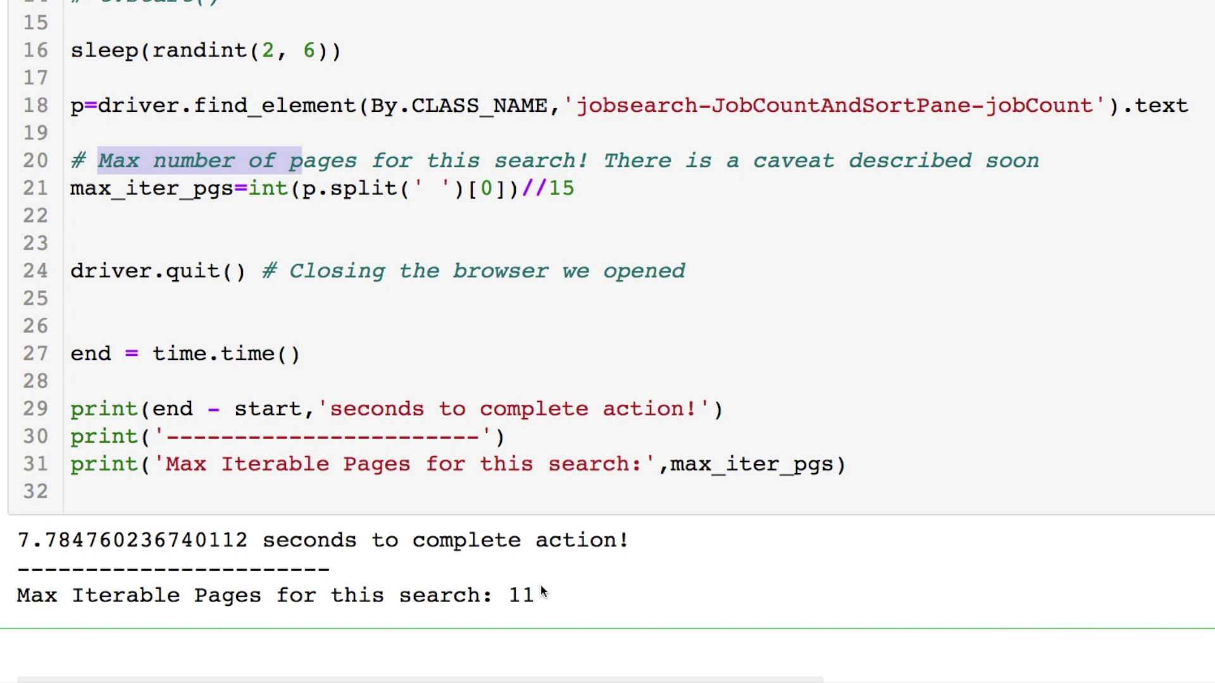
# Step: Highlight driver.quit(), the end = time.time() line and the elapsed-seconds output
pyautogui.moveTo(69, 272); pyautogui.dragTo(257, 273)
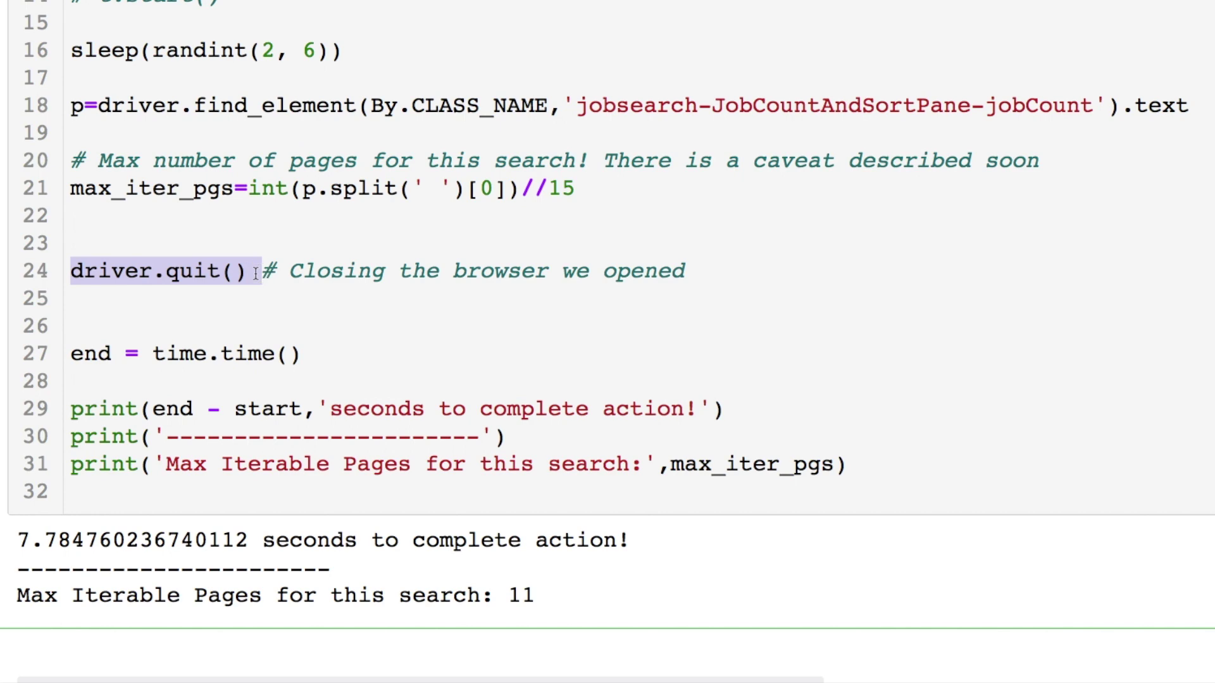
pyautogui.moveTo(302, 354); pyautogui.dragTo(57, 357)
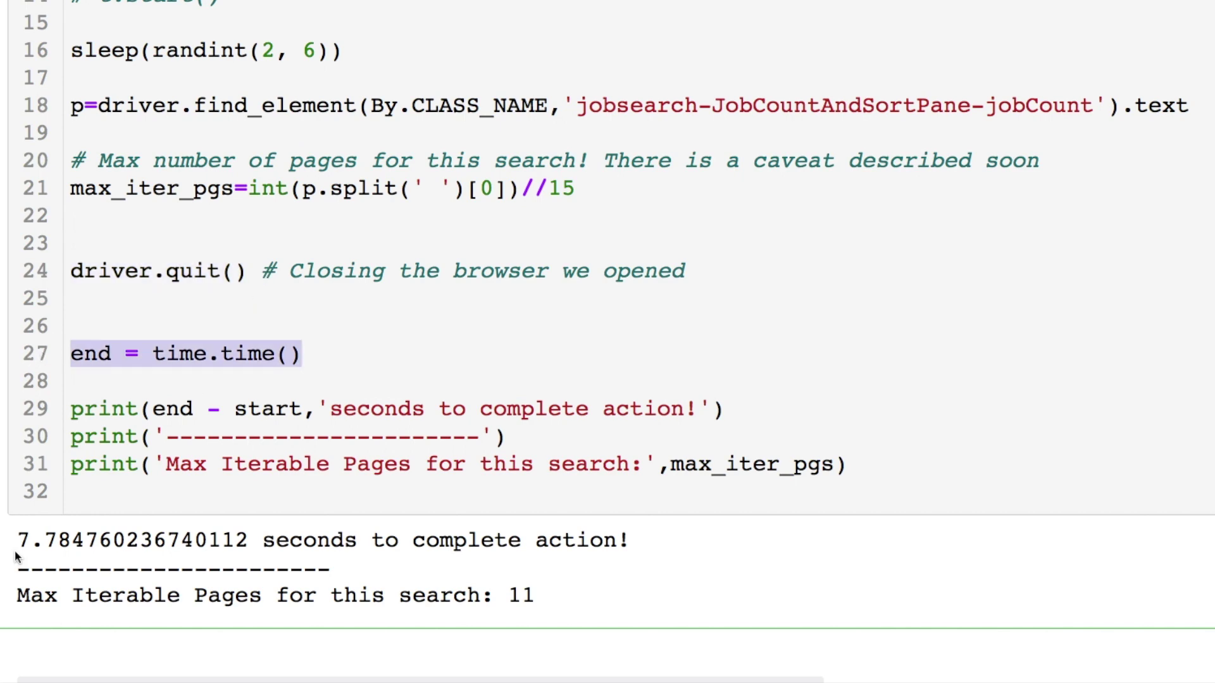
pyautogui.moveTo(18, 542); pyautogui.dragTo(32, 541)
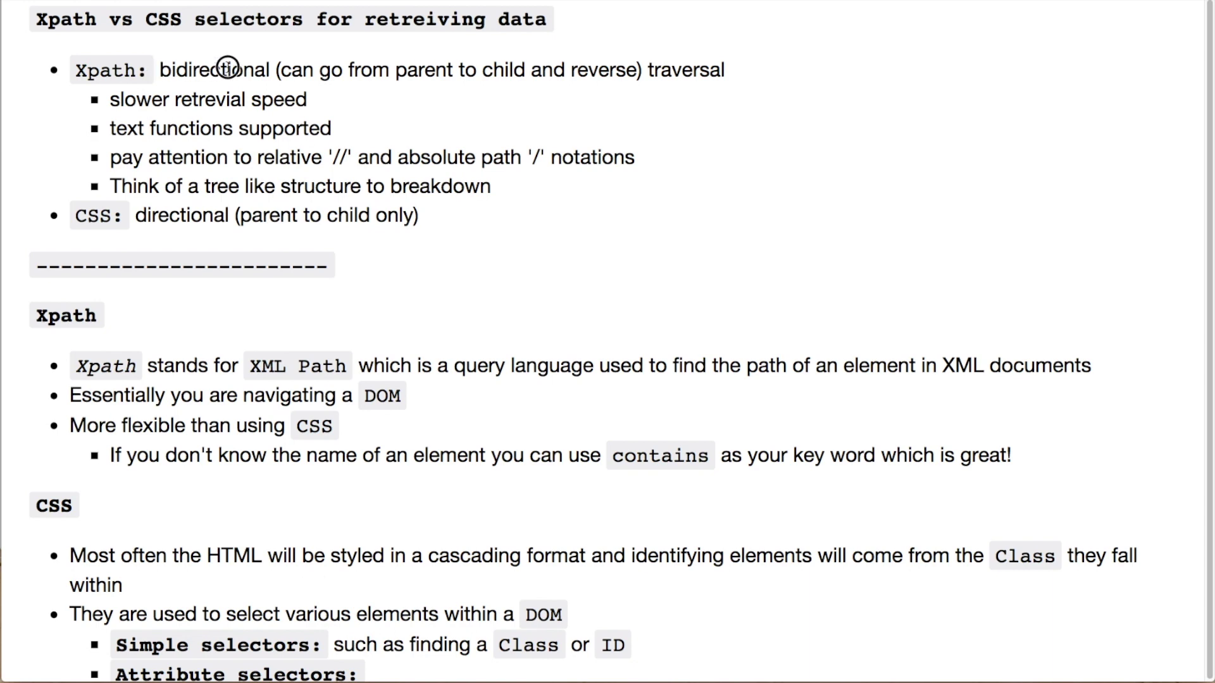
pyautogui.moveTo(272, 72); pyautogui.dragTo(158, 72)
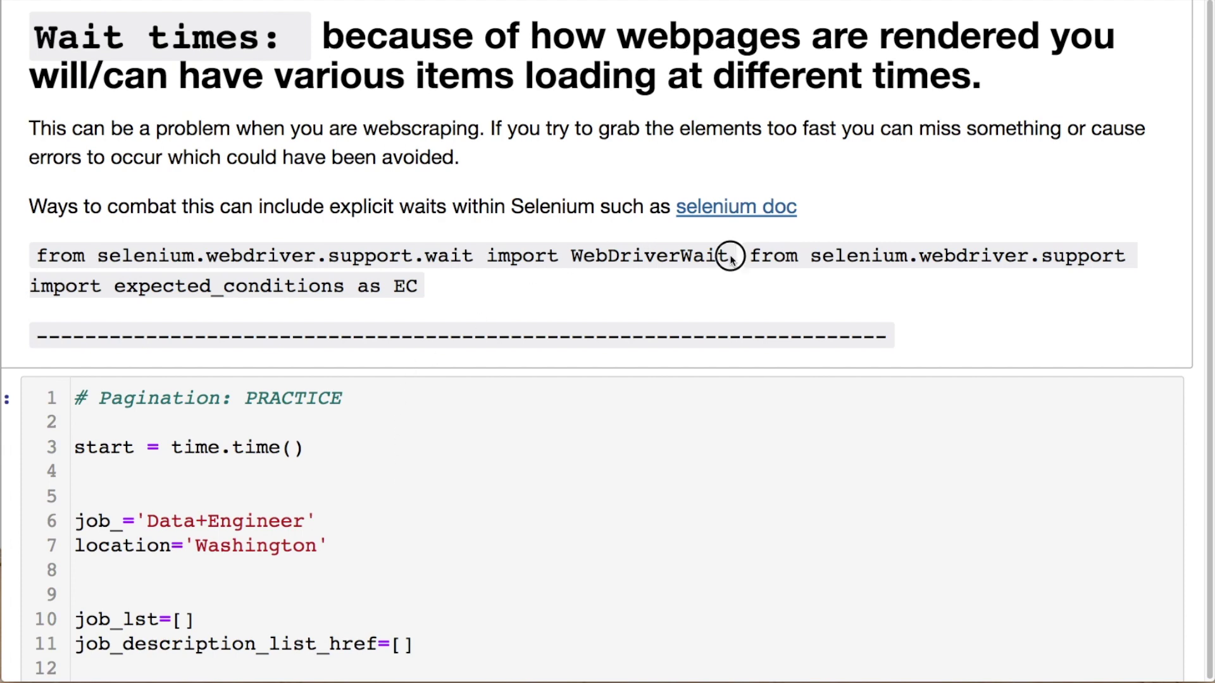
pyautogui.moveTo(731, 256); pyautogui.dragTo(84, 235)
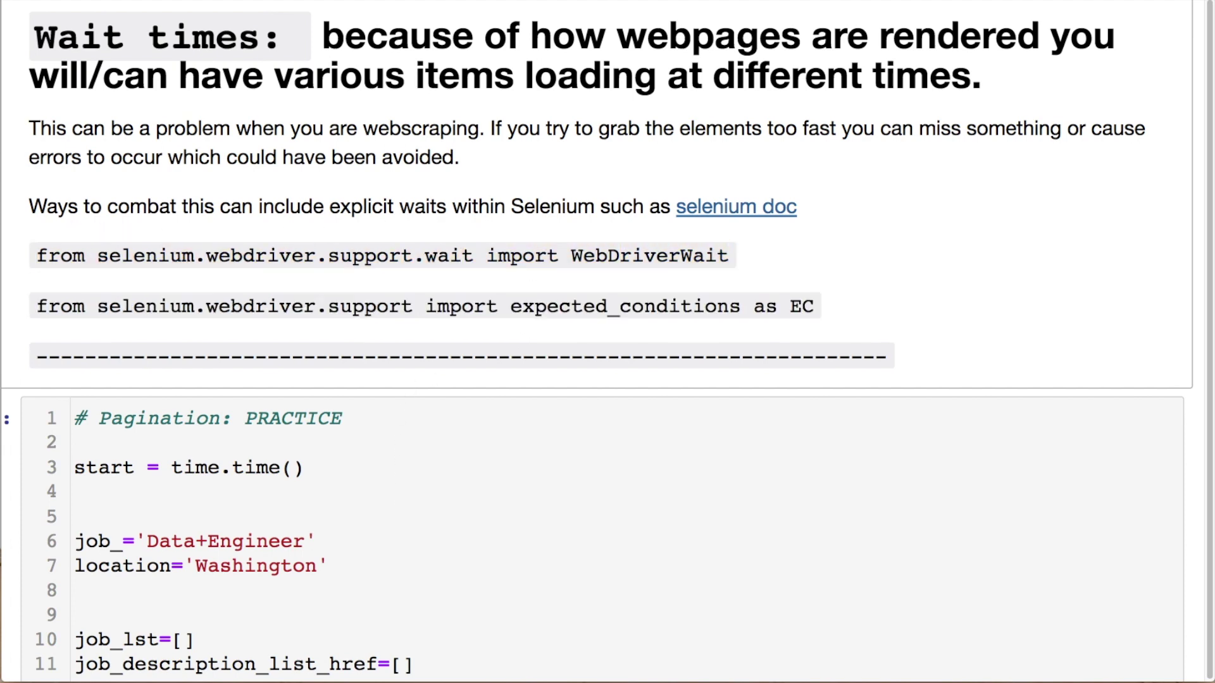
pyautogui.scroll(-5, 607, 342)
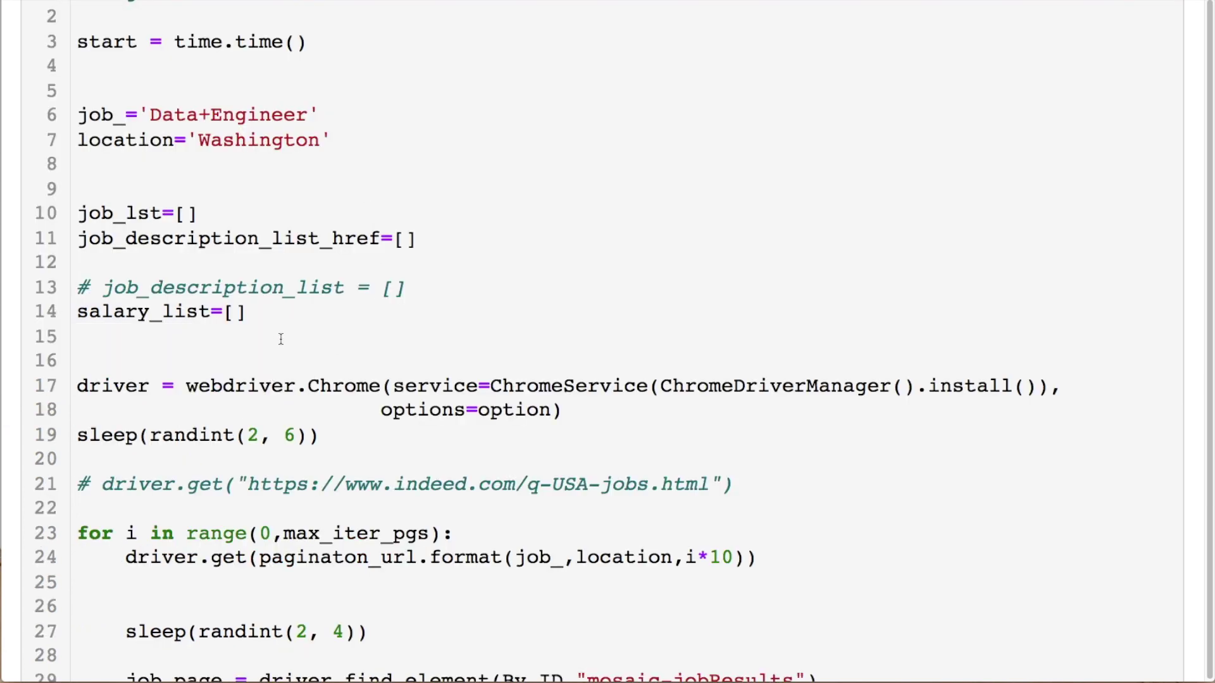
pyautogui.moveTo(245, 320); pyautogui.dragTo(79, 217)
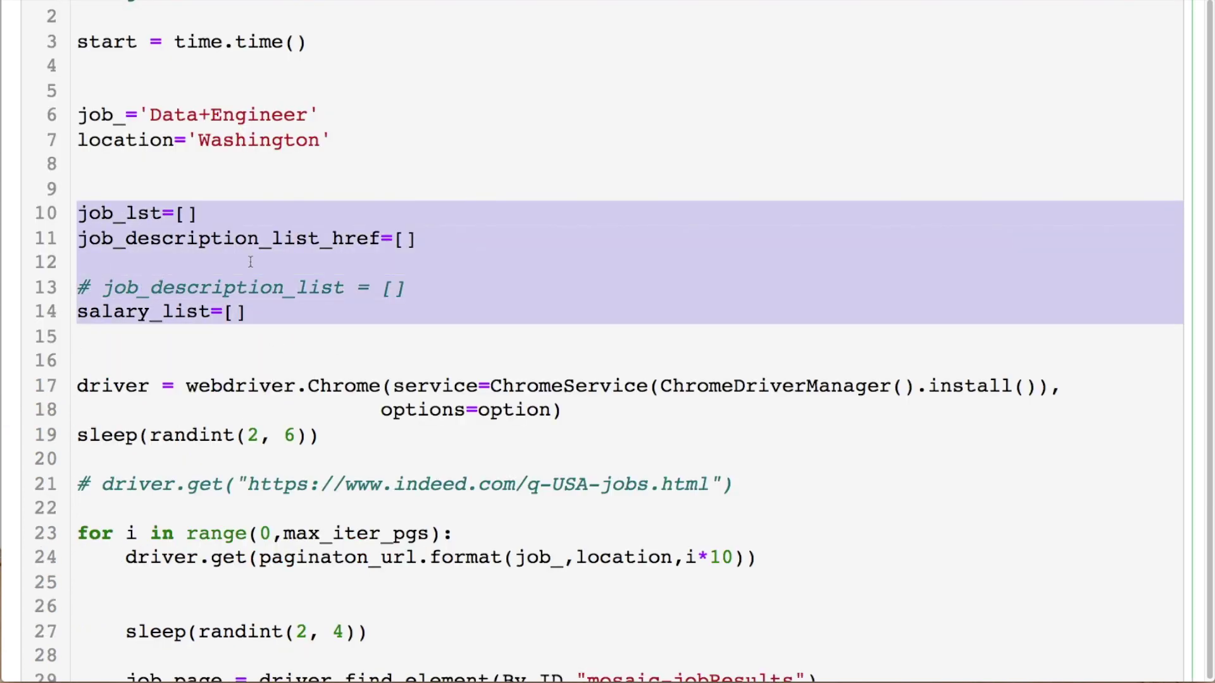
pyautogui.click(221, 211)
pyautogui.moveTo(220, 211); pyautogui.dragTo(66, 211)
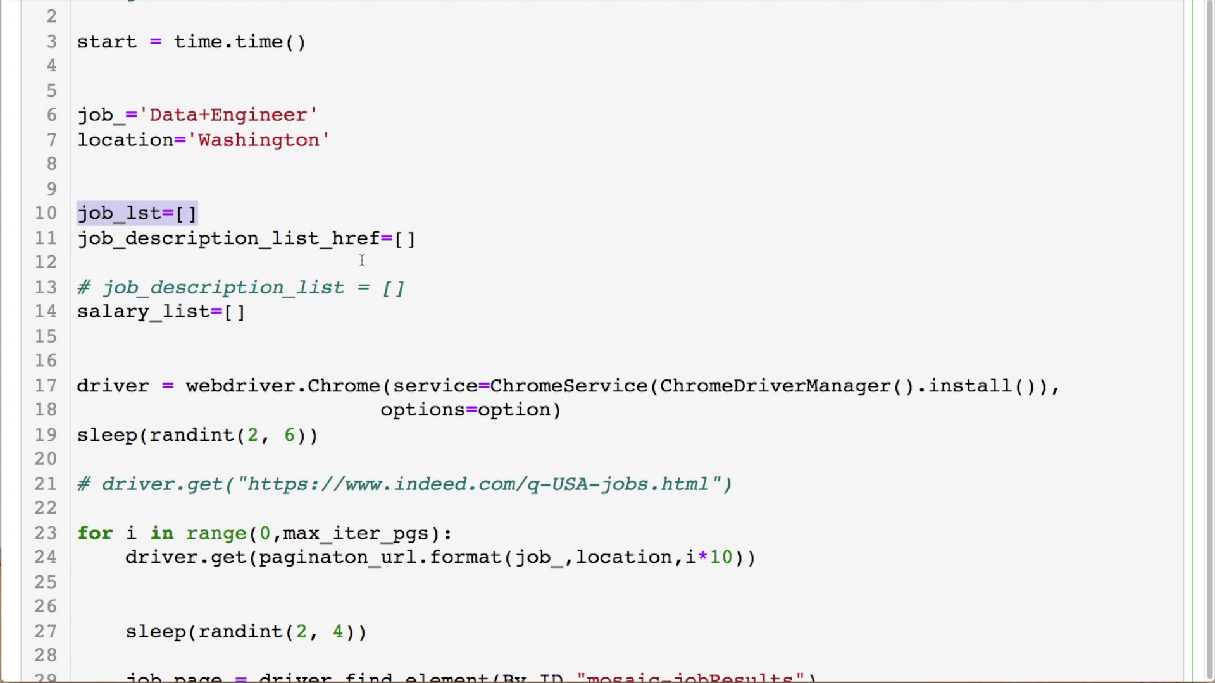
pyautogui.moveTo(418, 240); pyautogui.dragTo(148, 241)
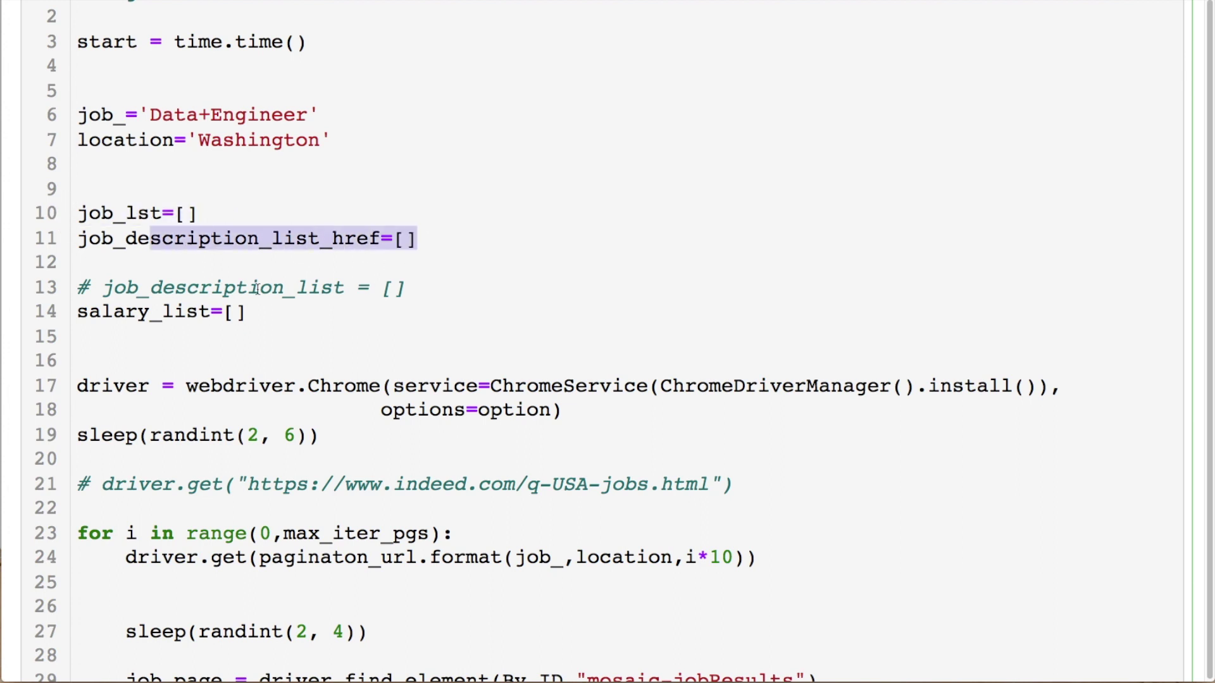
pyautogui.moveTo(248, 313); pyautogui.dragTo(90, 312)
pyautogui.scroll(-2, 475, 275)
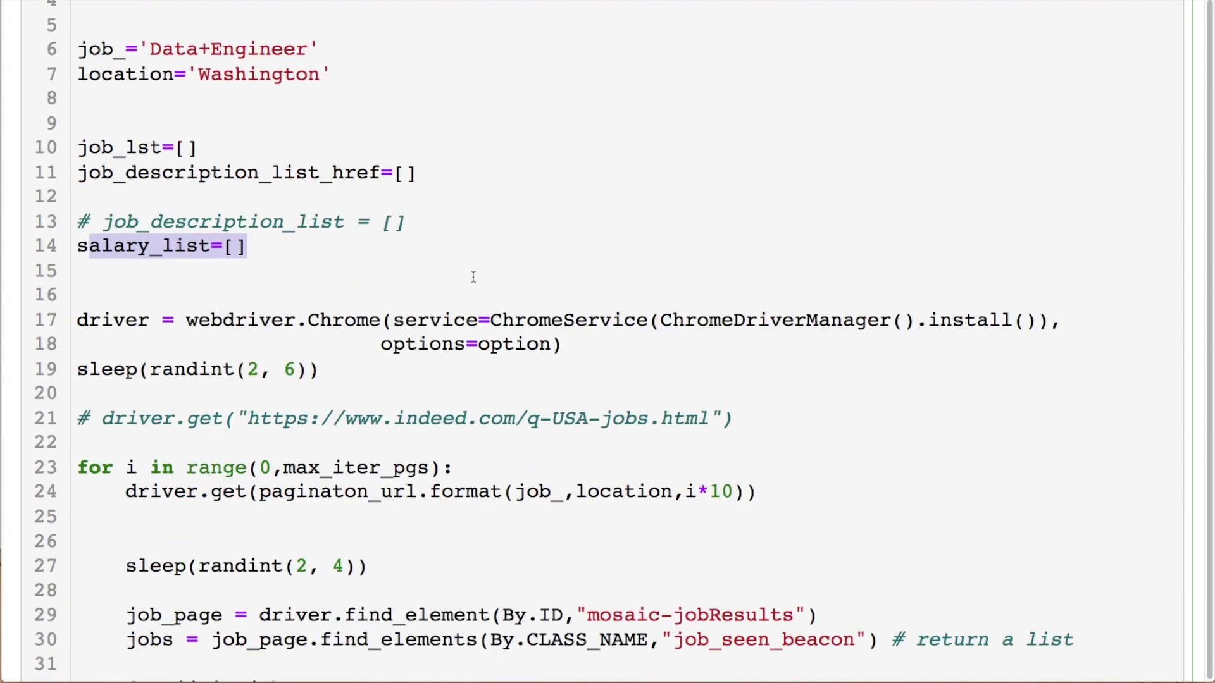
pyautogui.scroll(-3, 473, 276)
pyautogui.scroll(-2, 473, 276)
pyautogui.scroll(-2, 473, 276)
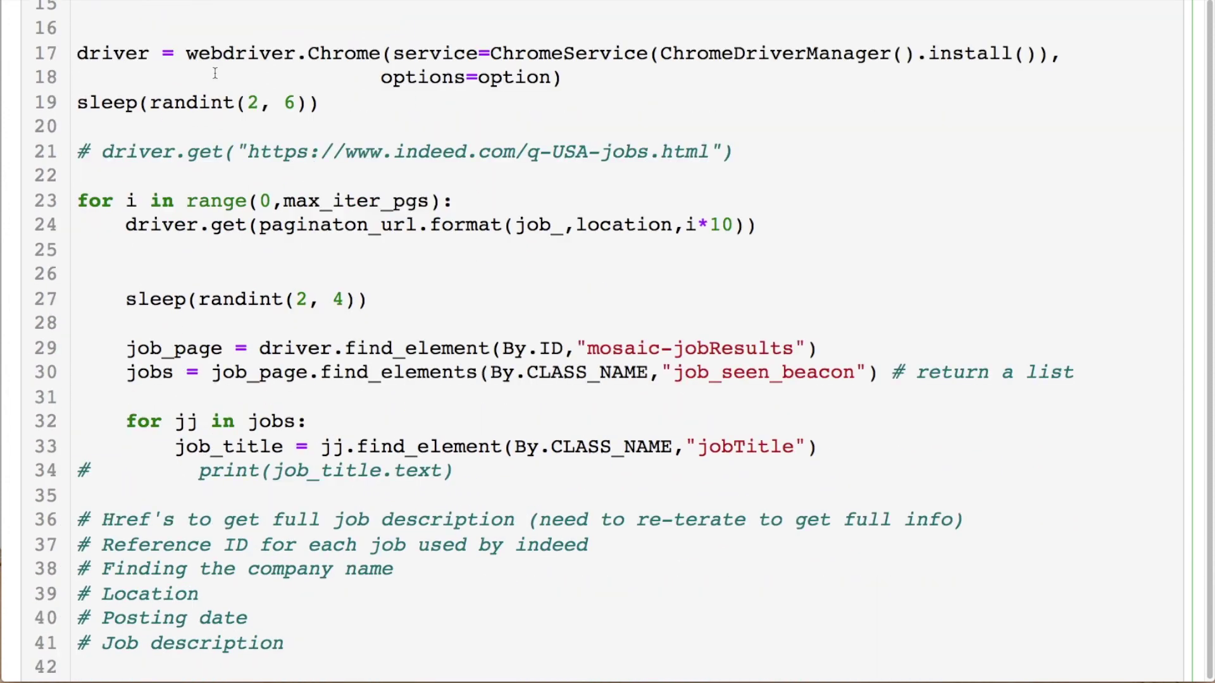
pyautogui.moveTo(77, 53); pyautogui.dragTo(333, 104)
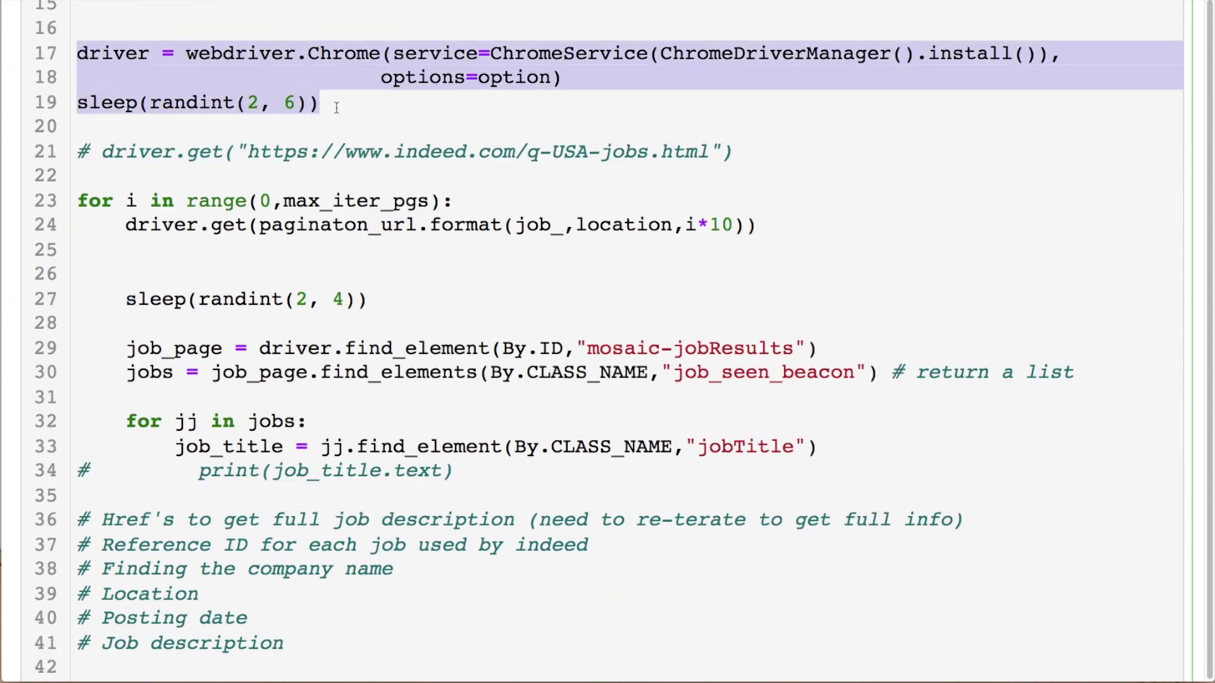
pyautogui.scroll(-3, 334, 103)
pyautogui.moveTo(78, 126); pyautogui.dragTo(472, 132)
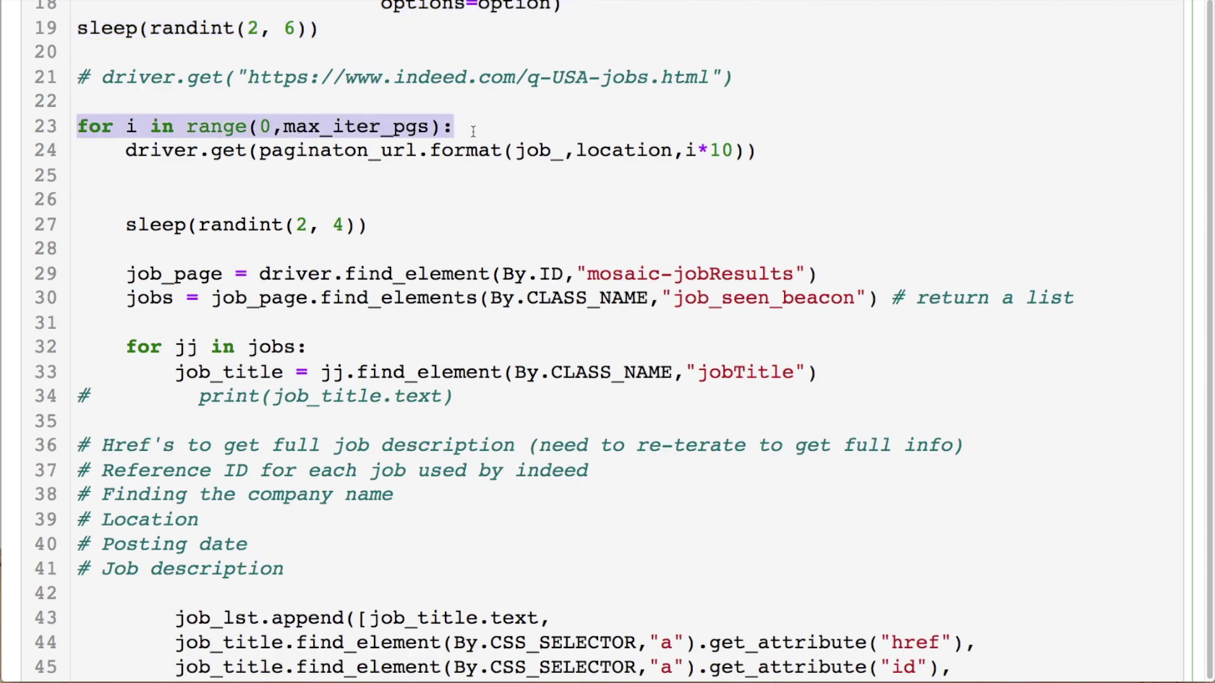
pyautogui.click(382, 127)
pyautogui.click(260, 126)
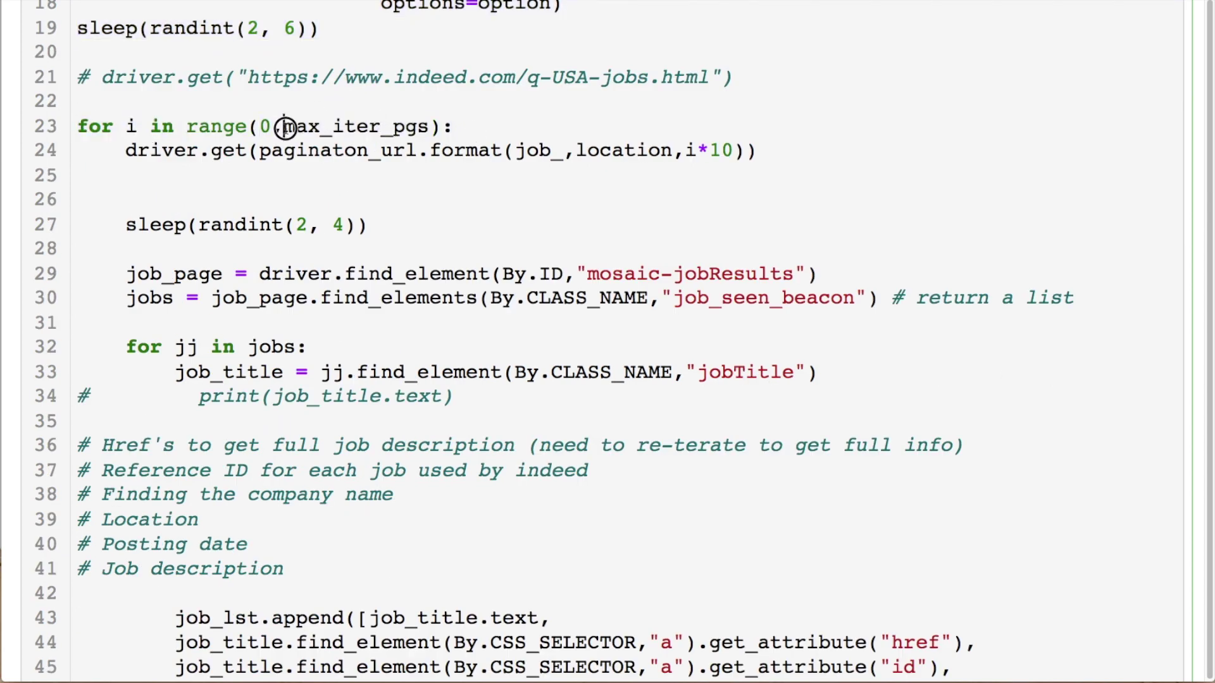
pyautogui.moveTo(283, 126); pyautogui.dragTo(428, 126)
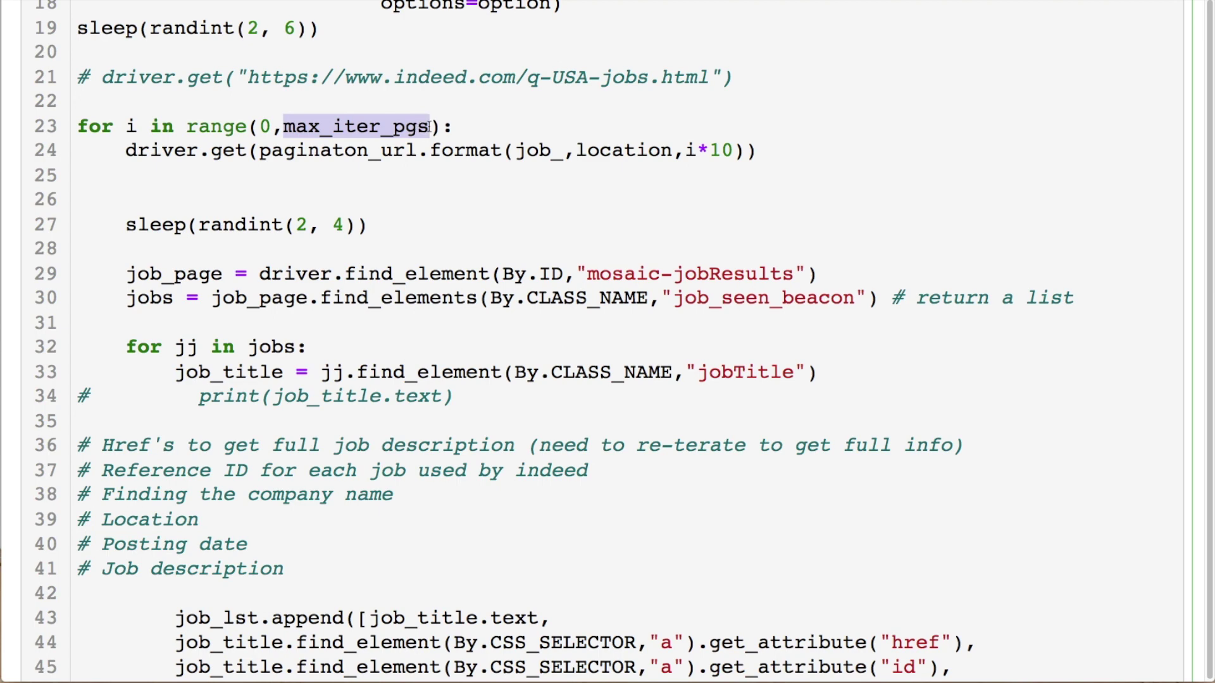
pyautogui.moveTo(755, 150); pyautogui.dragTo(712, 149)
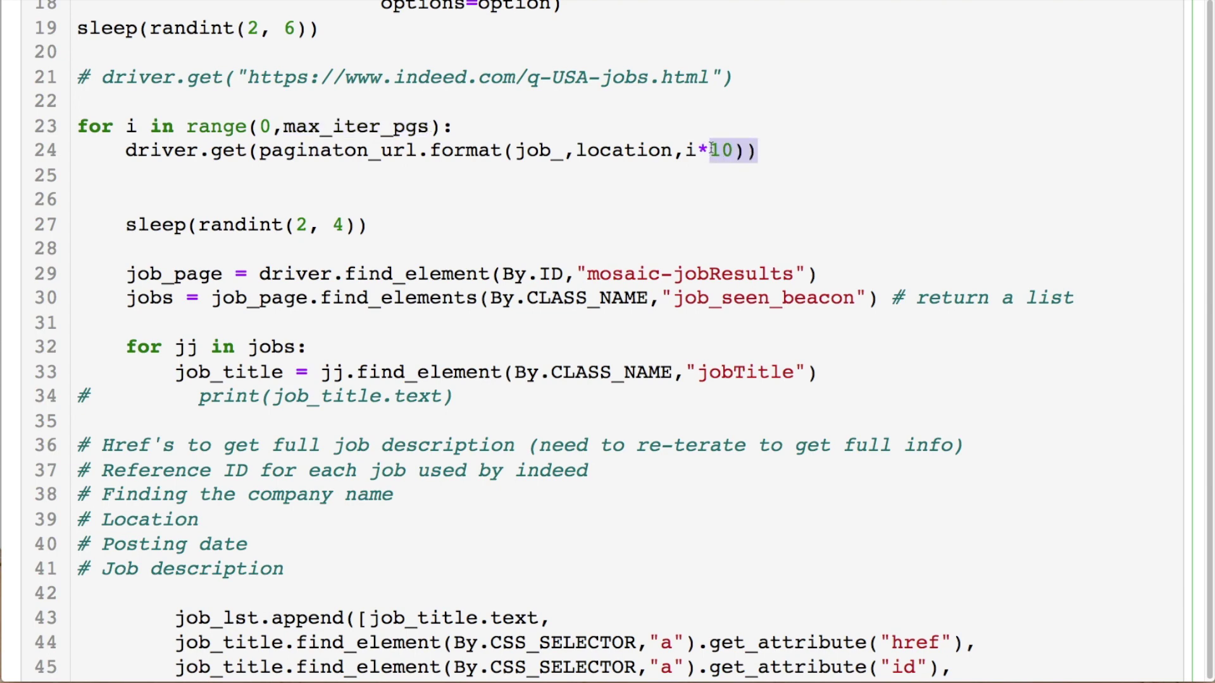
pyautogui.click(712, 148)
pyautogui.moveTo(114, 226); pyautogui.dragTo(382, 231)
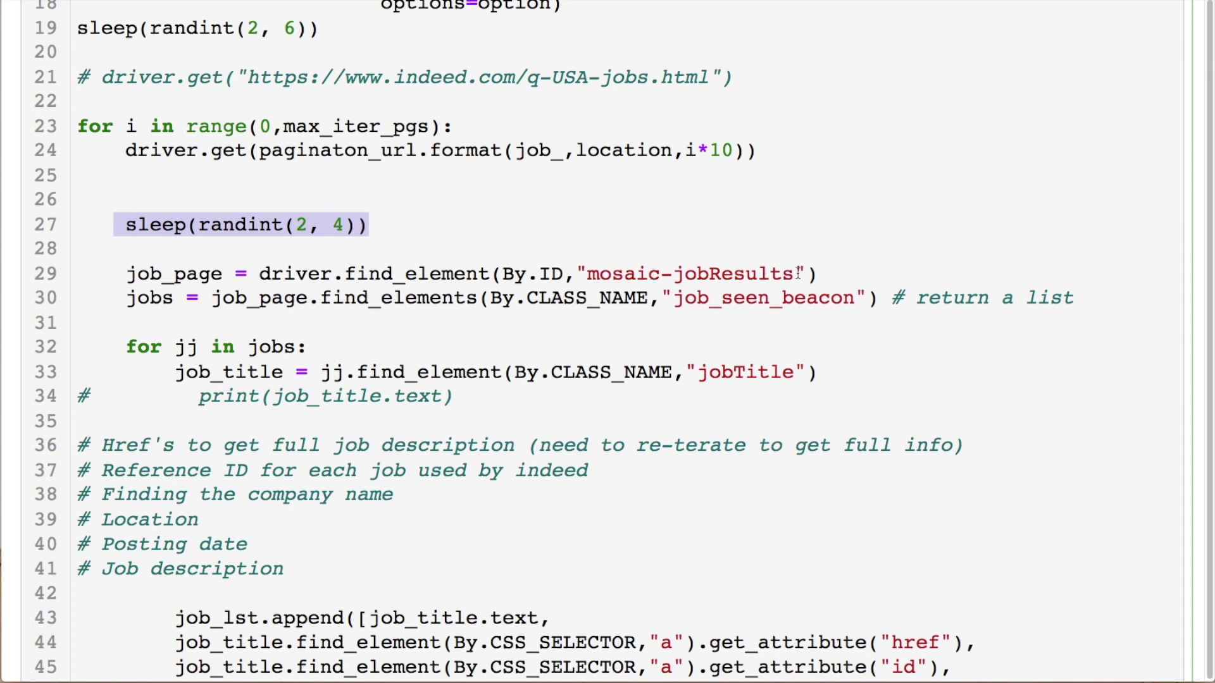
pyautogui.moveTo(816, 274); pyautogui.dragTo(573, 273)
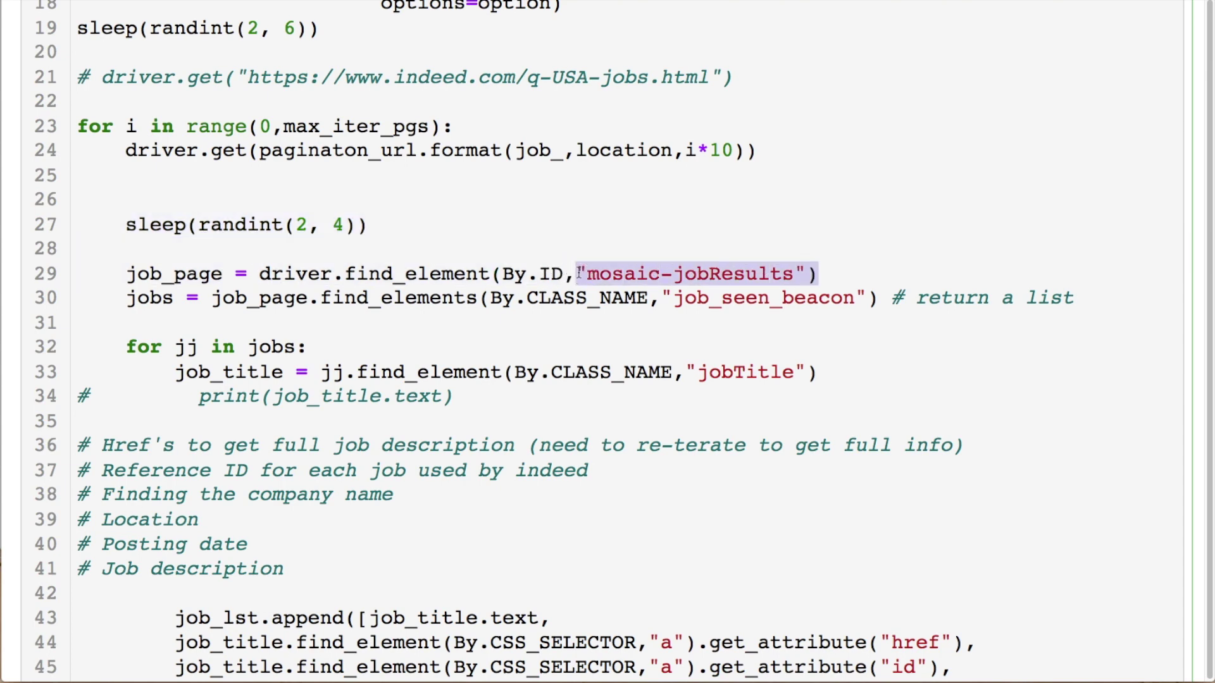
pyautogui.click(575, 274)
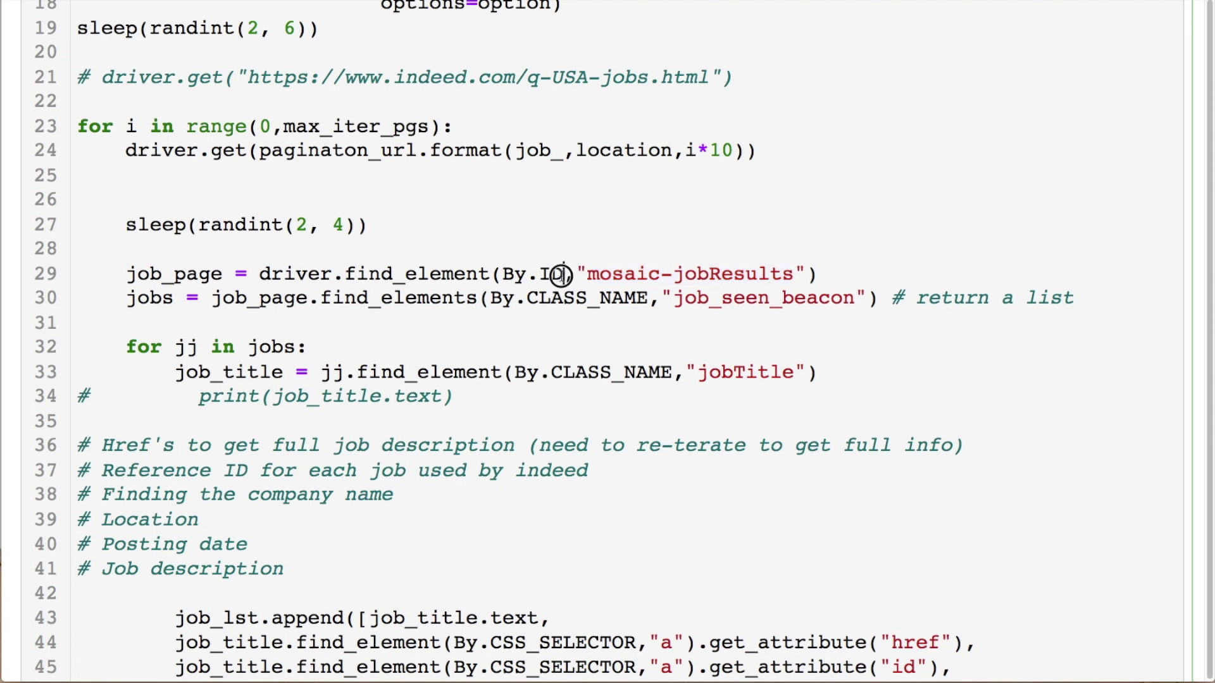
pyautogui.moveTo(563, 273); pyautogui.dragTo(347, 275)
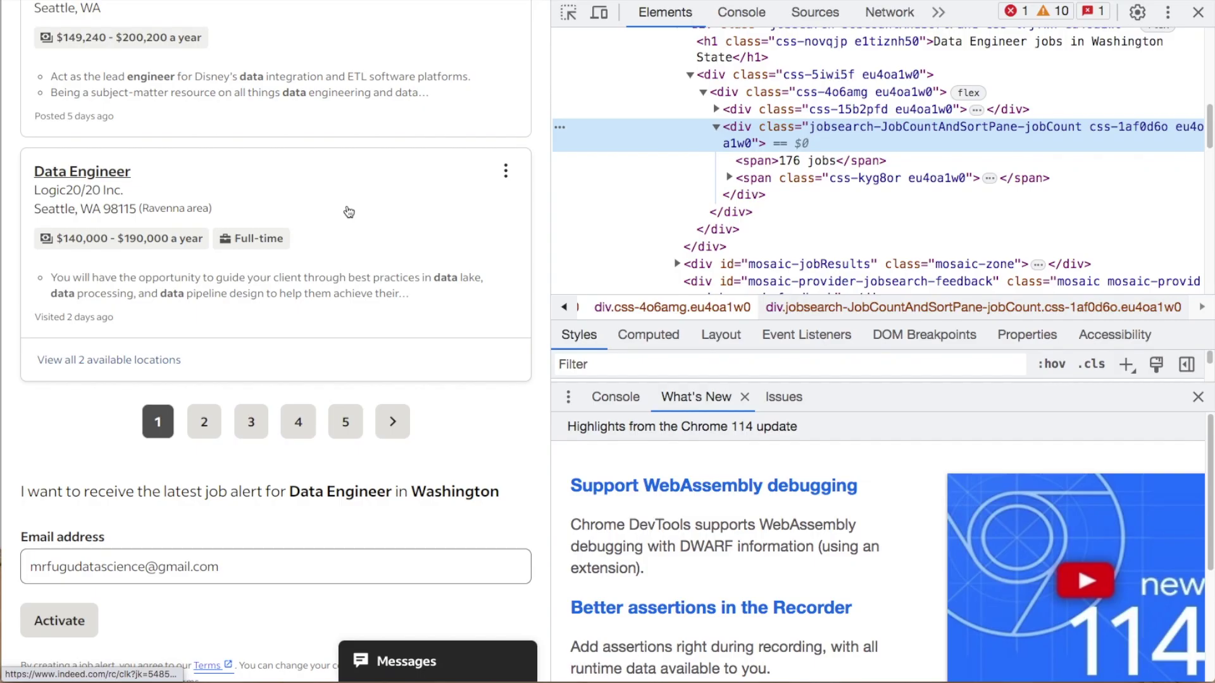
# Step: Inspect a job card, select the mosaic-jobResults div, then the card's job_seen_beacon class
pyautogui.rightClick(347, 205)
pyautogui.click(379, 299)
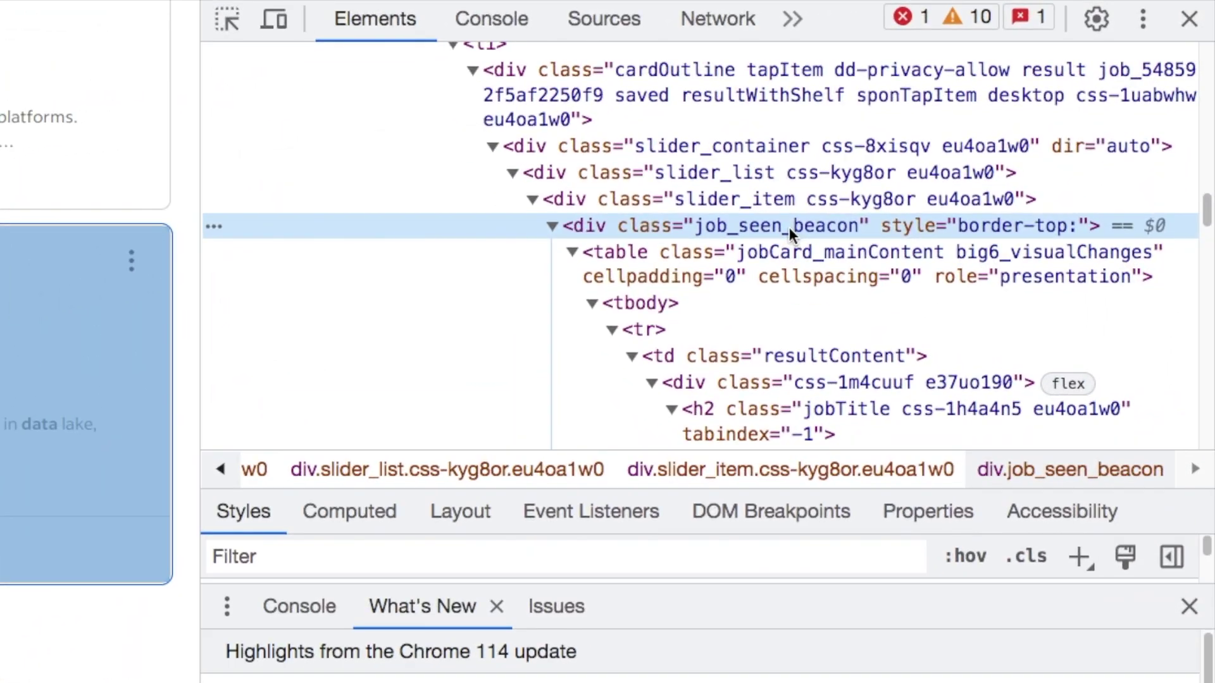
pyautogui.scroll(1, 789, 227)
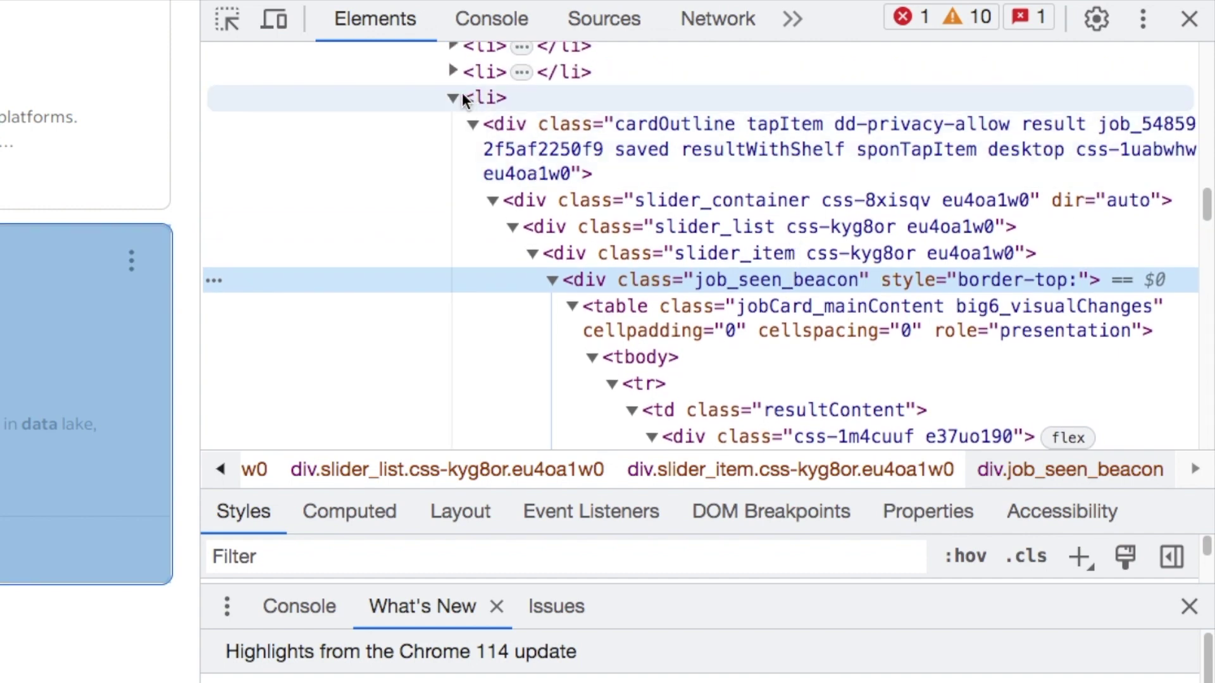
pyautogui.click(453, 98)
pyautogui.scroll(3, 453, 102)
pyautogui.scroll(3, 454, 105)
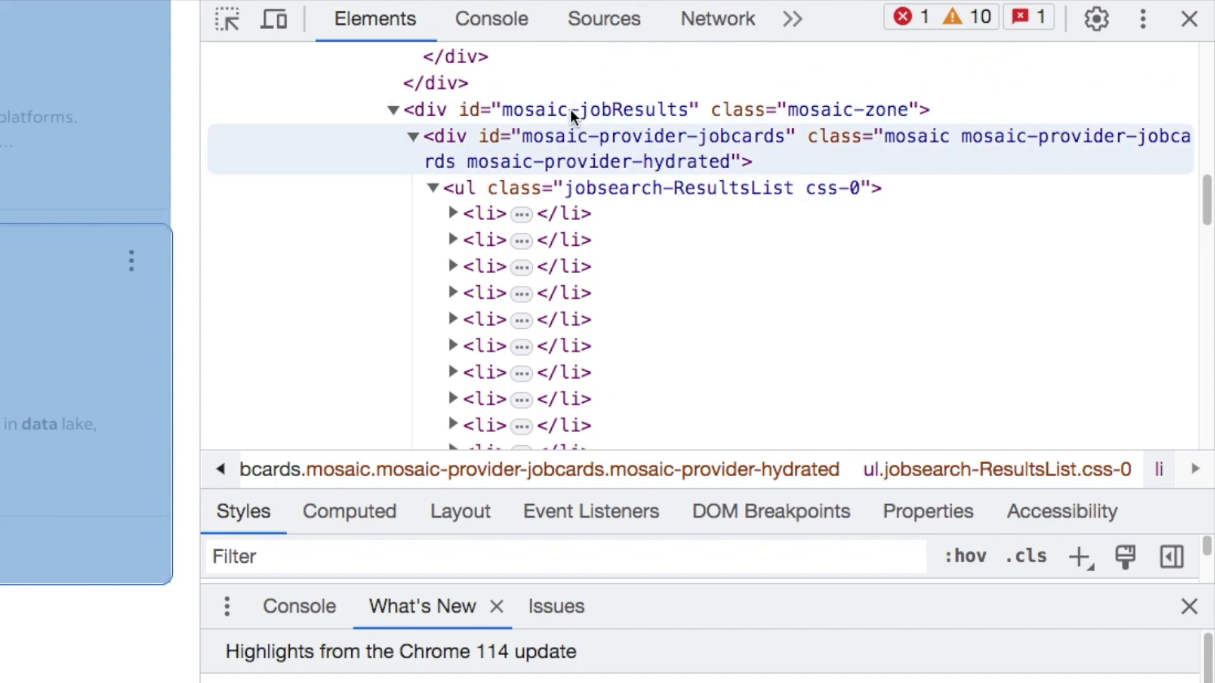
pyautogui.click(569, 104)
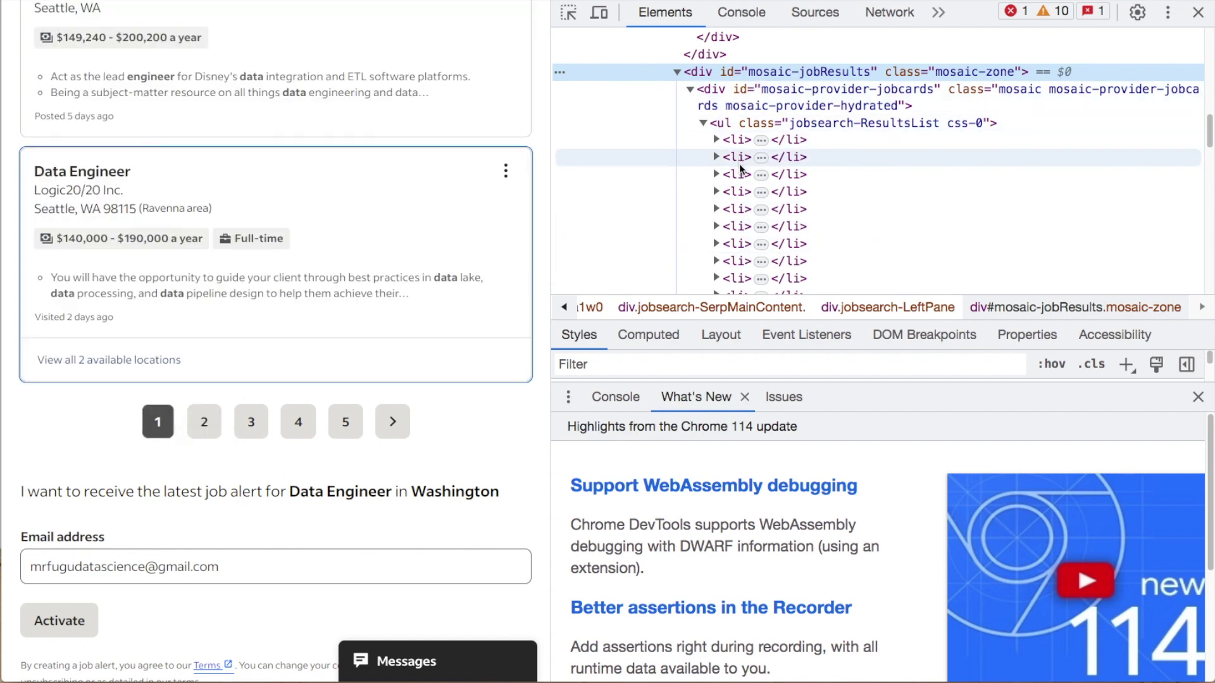
pyautogui.scroll(-3, 741, 169)
pyautogui.scroll(-3, 740, 175)
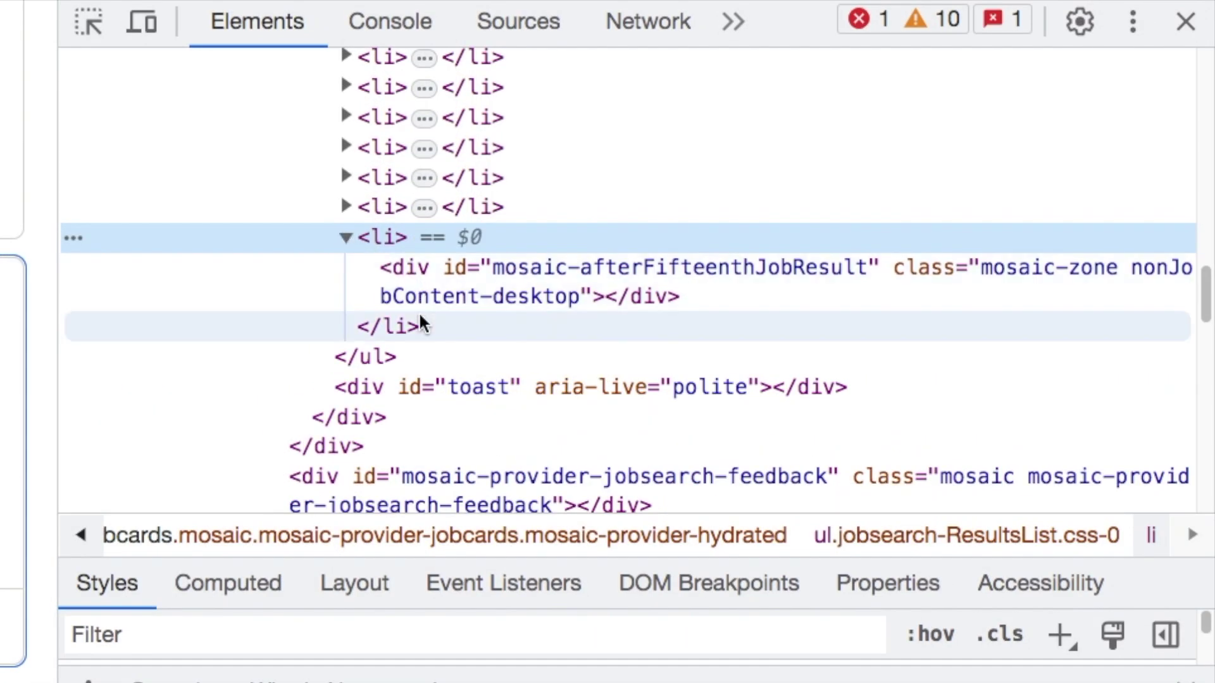
pyautogui.click(344, 206)
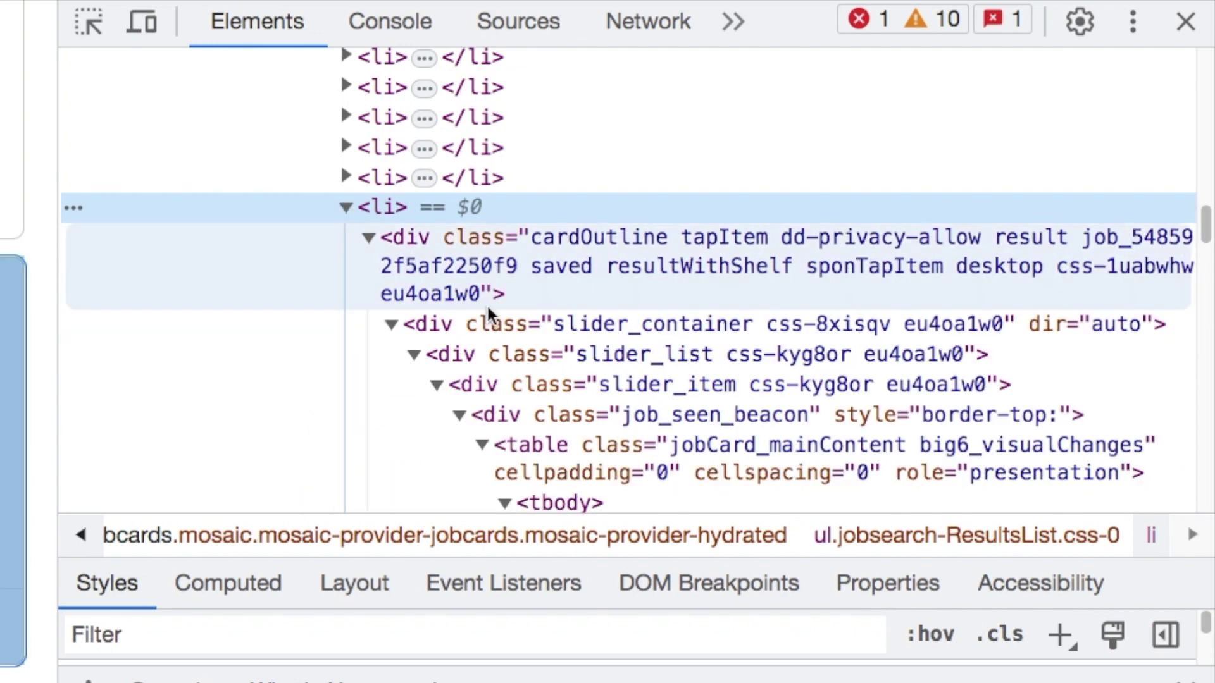
pyautogui.scroll(-2, 487, 303)
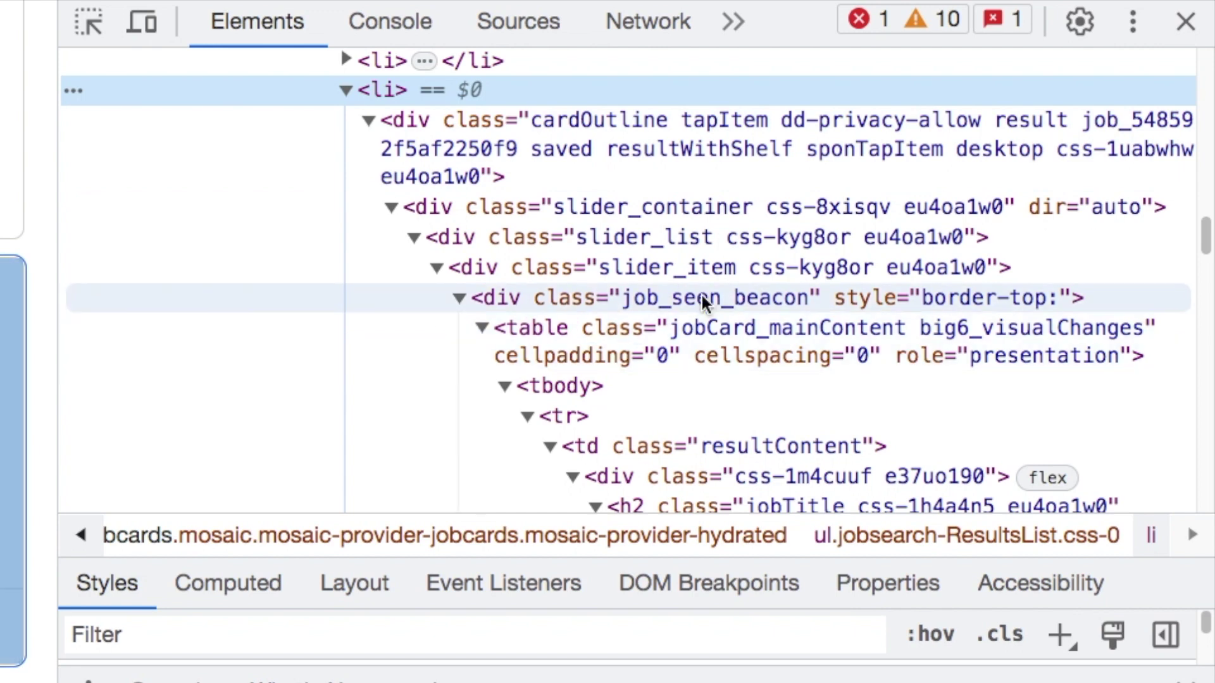
pyautogui.click(703, 298)
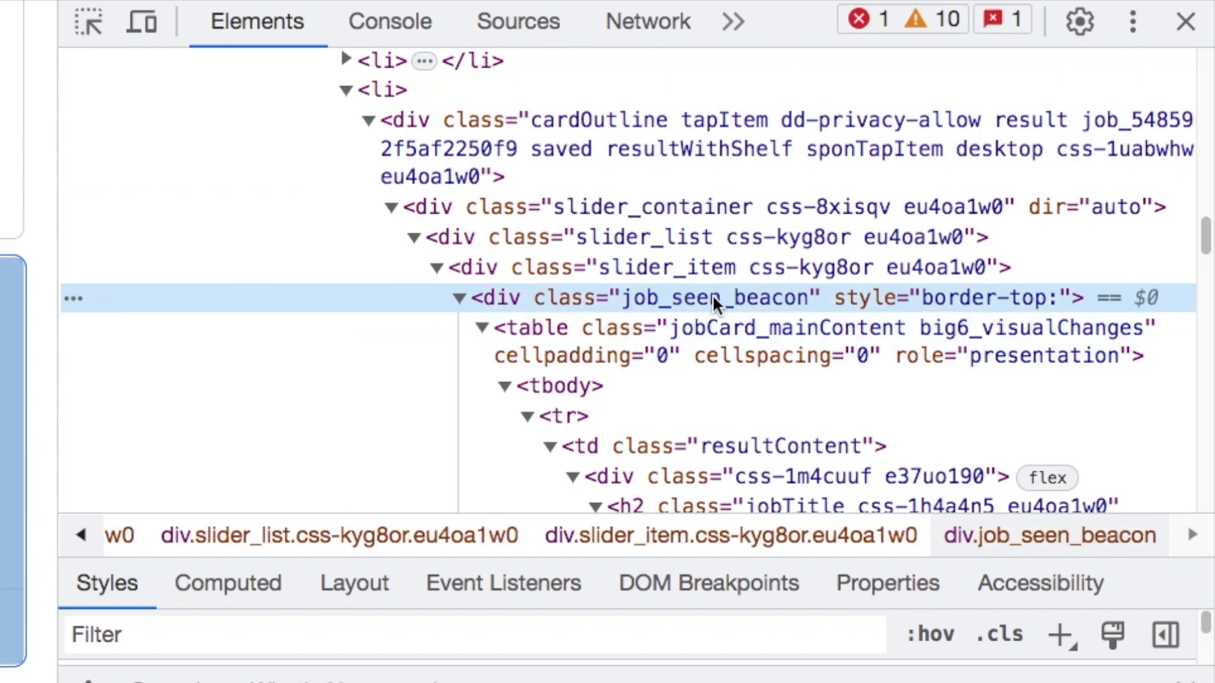
pyautogui.doubleClick(713, 295)
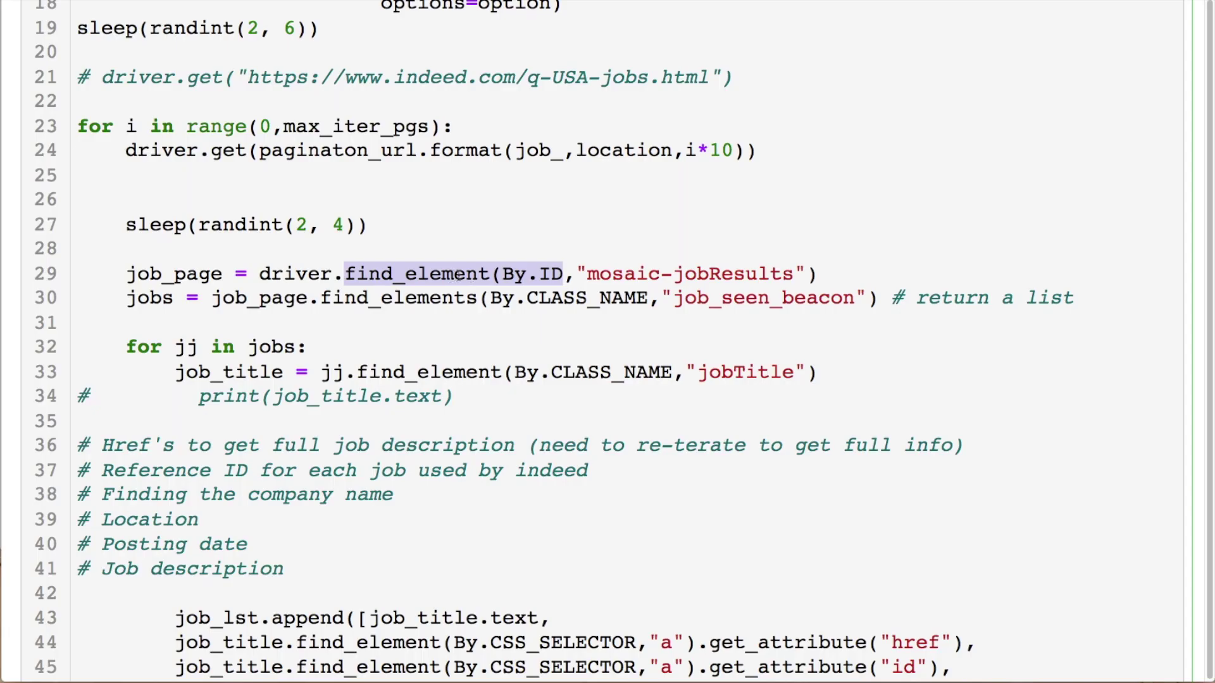
pyautogui.doubleClick(530, 296)
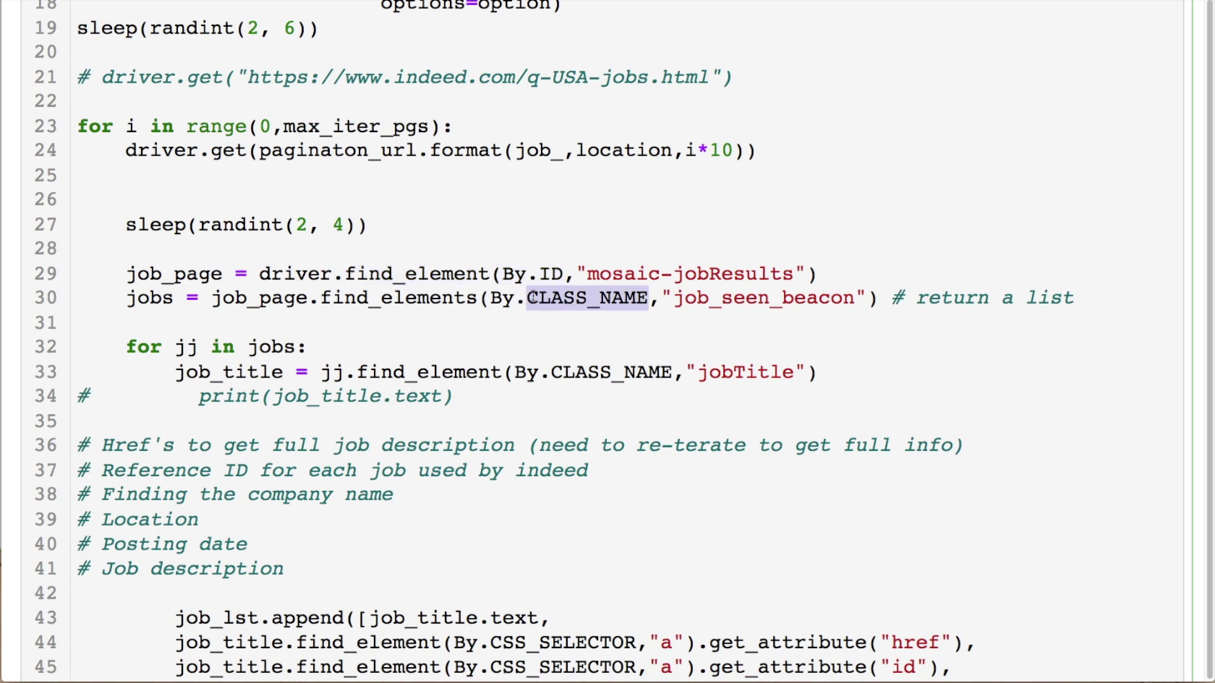
pyautogui.moveTo(296, 347); pyautogui.dragTo(250, 347)
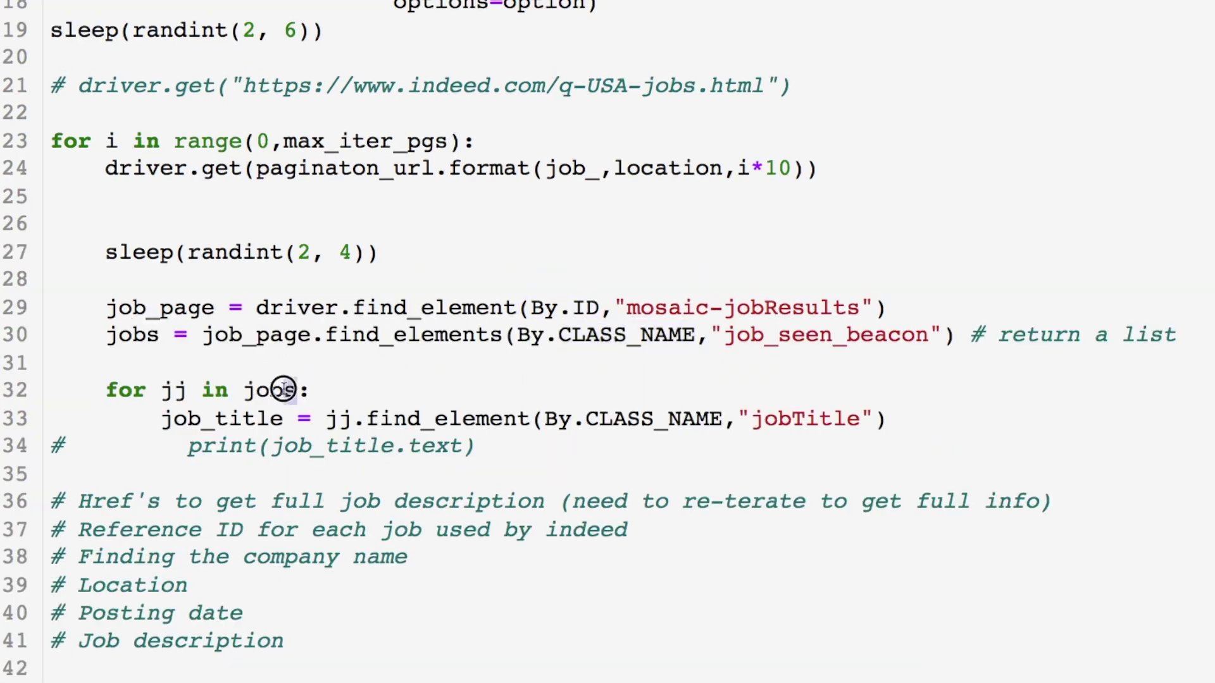
pyautogui.click(498, 336)
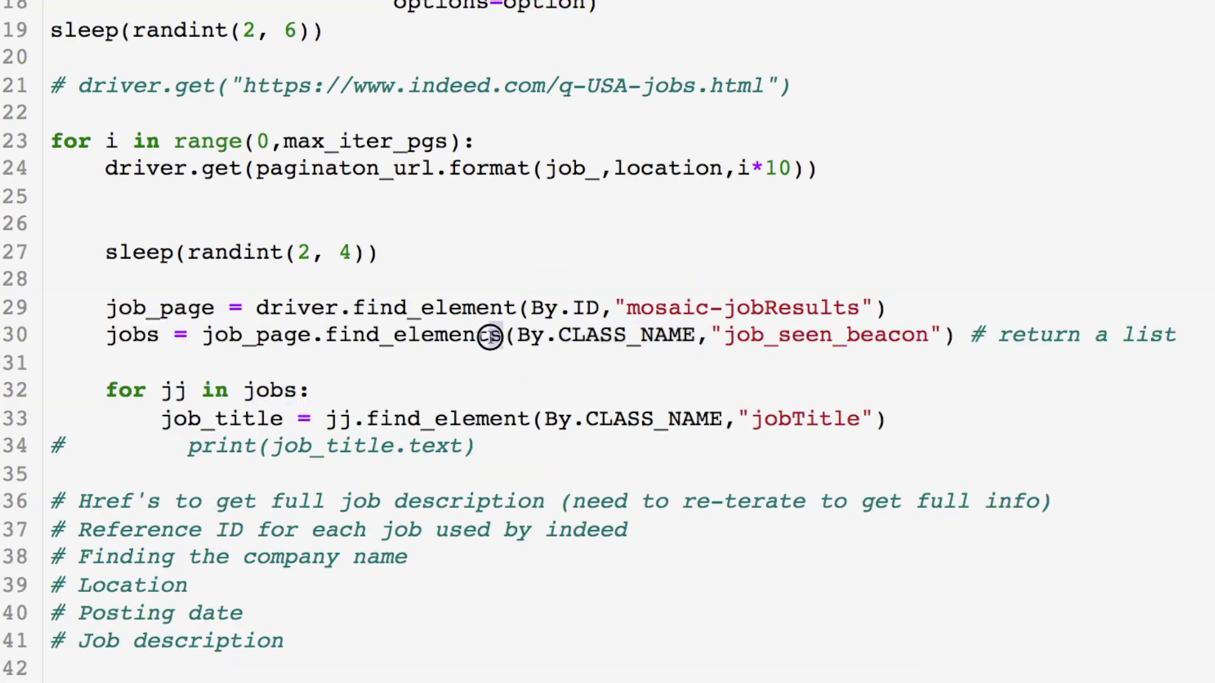
pyautogui.moveTo(518, 308); pyautogui.dragTo(354, 308)
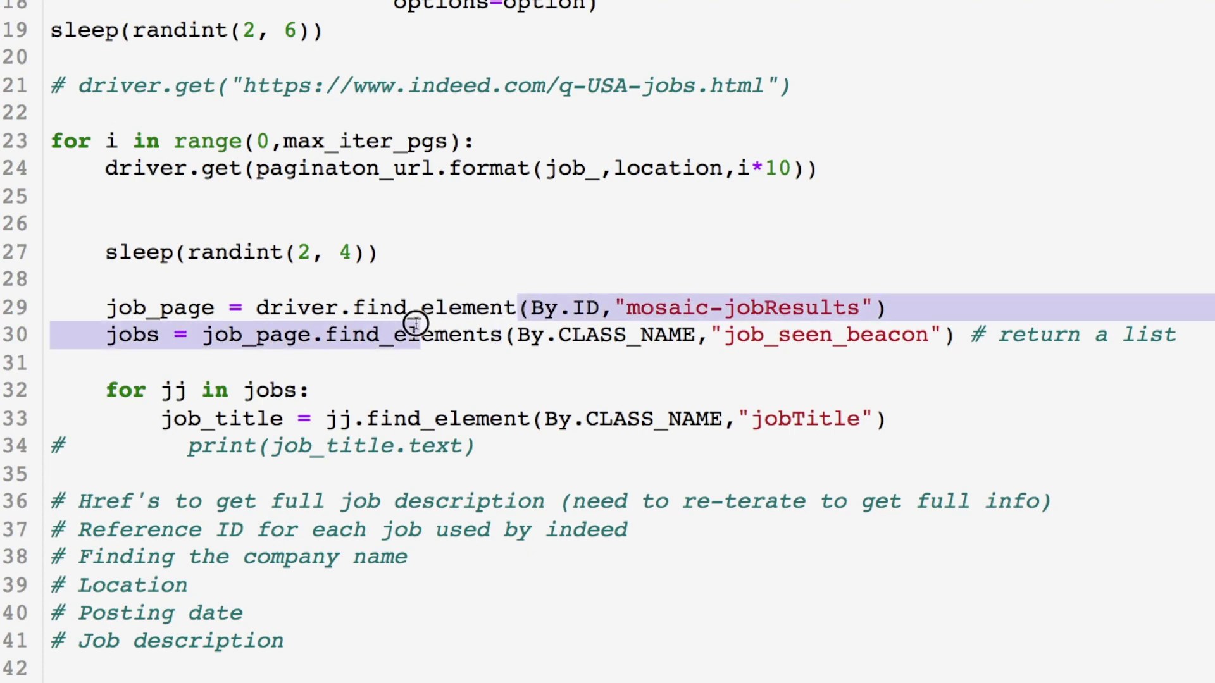
pyautogui.moveTo(859, 307); pyautogui.dragTo(626, 307)
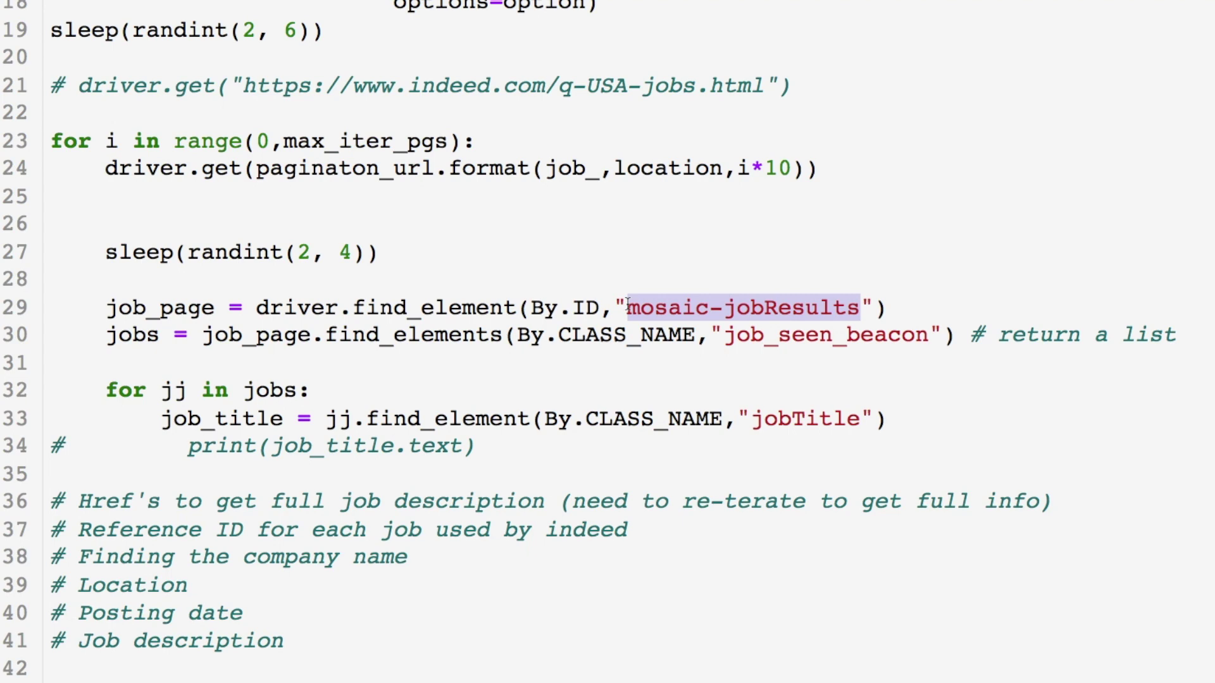
pyautogui.click(498, 336)
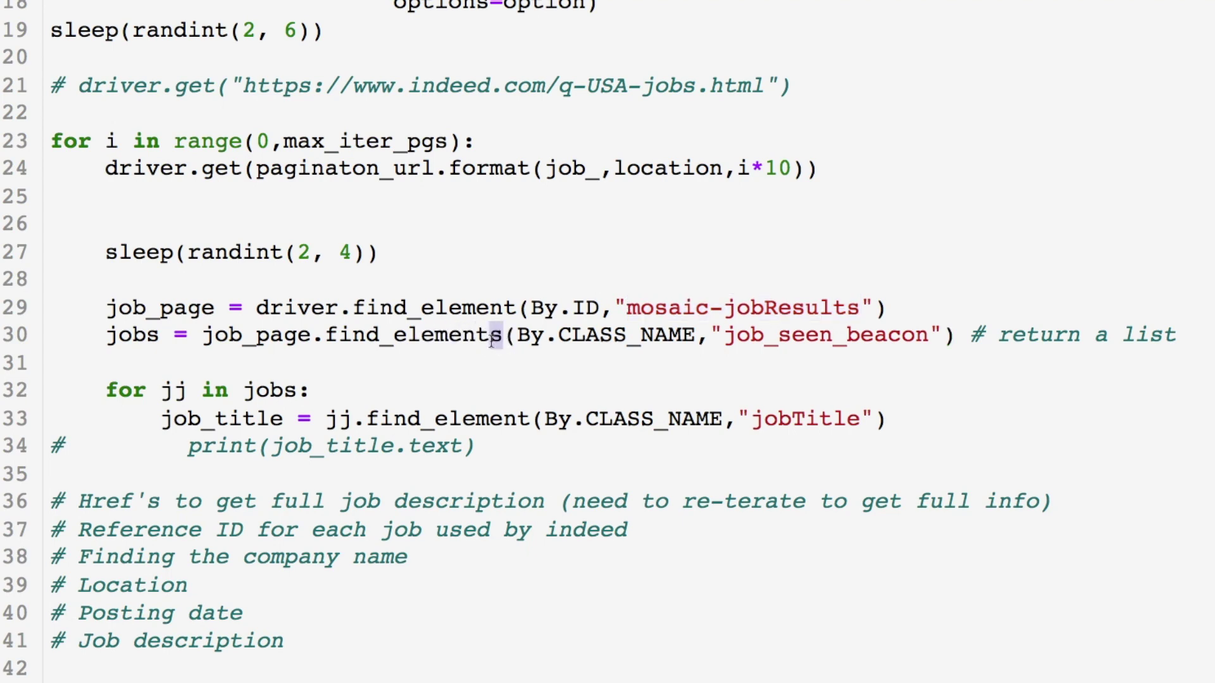
pyautogui.moveTo(300, 391); pyautogui.dragTo(245, 390)
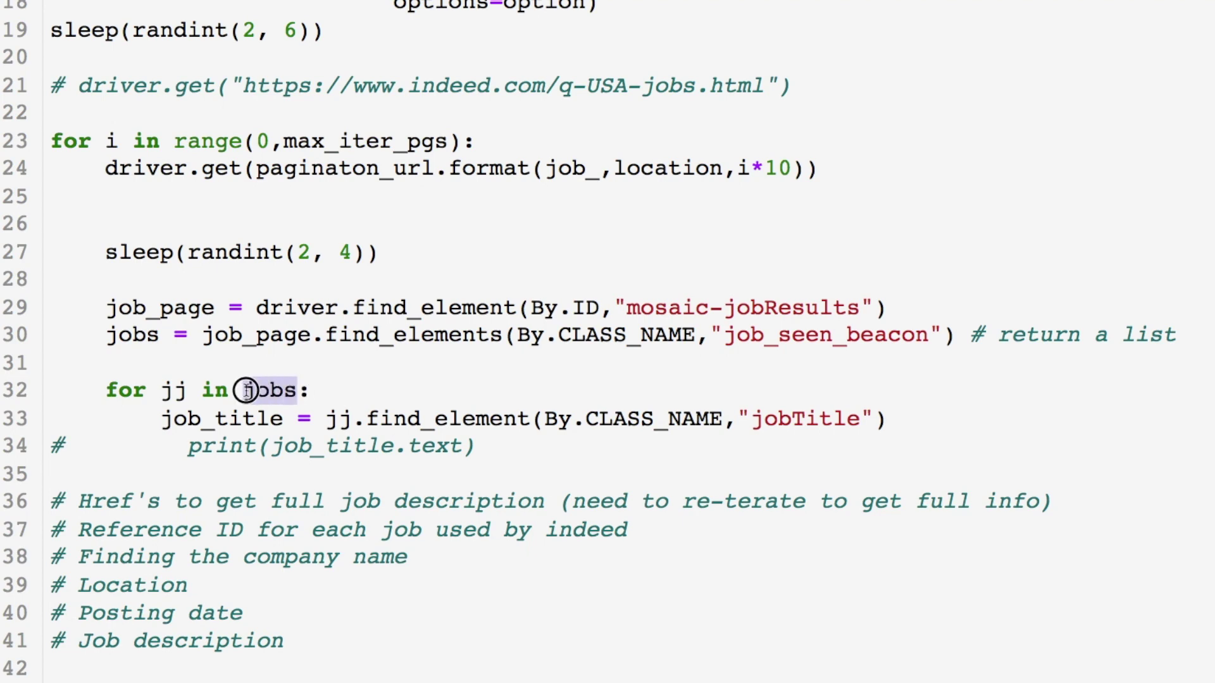
pyautogui.moveTo(862, 419); pyautogui.dragTo(753, 419)
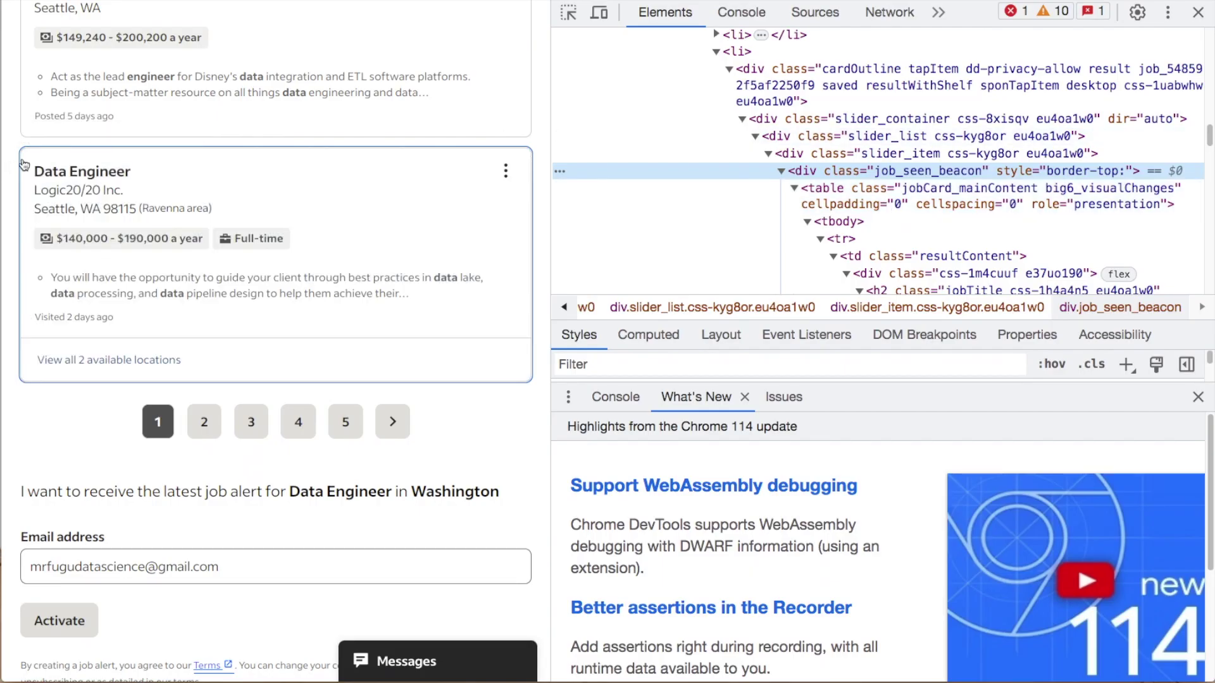
# Step: Inspect the Data Engineer title link and select its h2's css-1h4a4n5 class
pyautogui.click(38, 170)
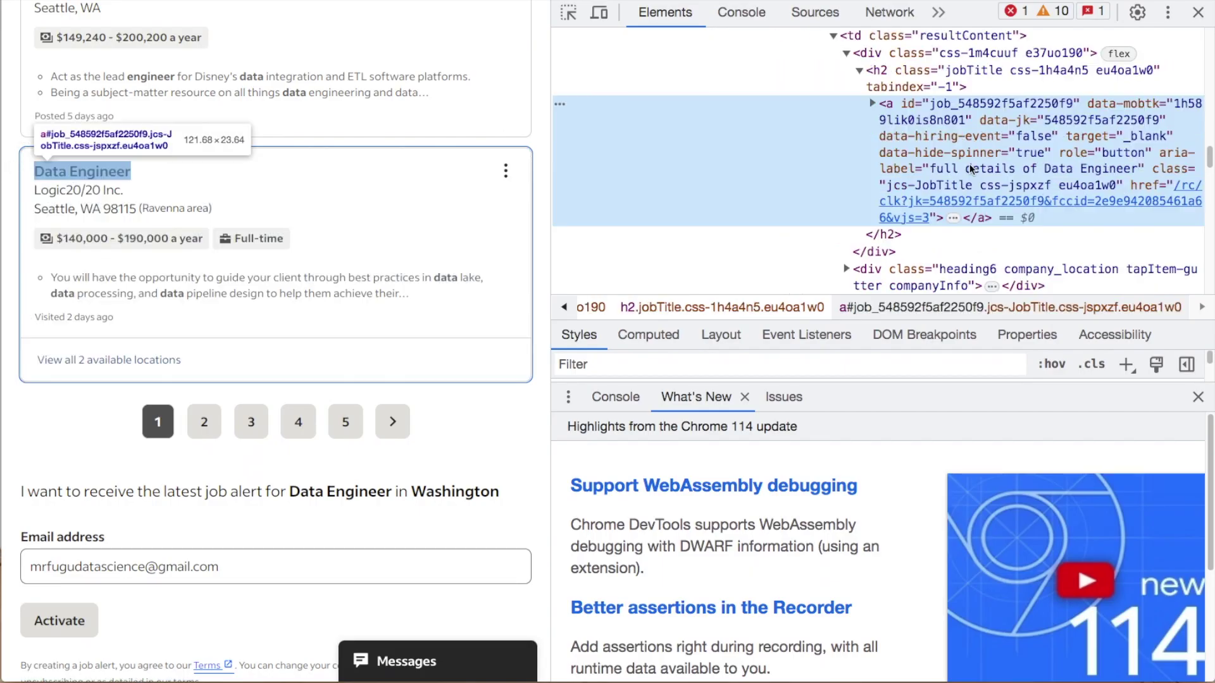
pyautogui.scroll(1, 969, 165)
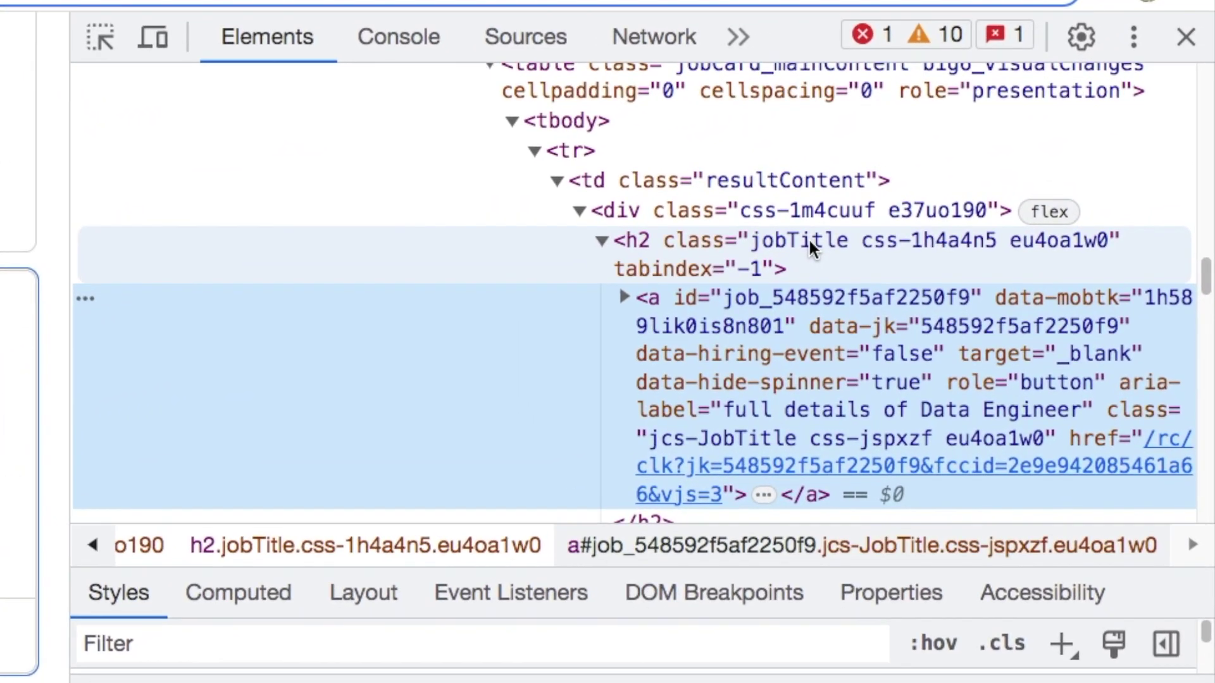
pyautogui.doubleClick(811, 257)
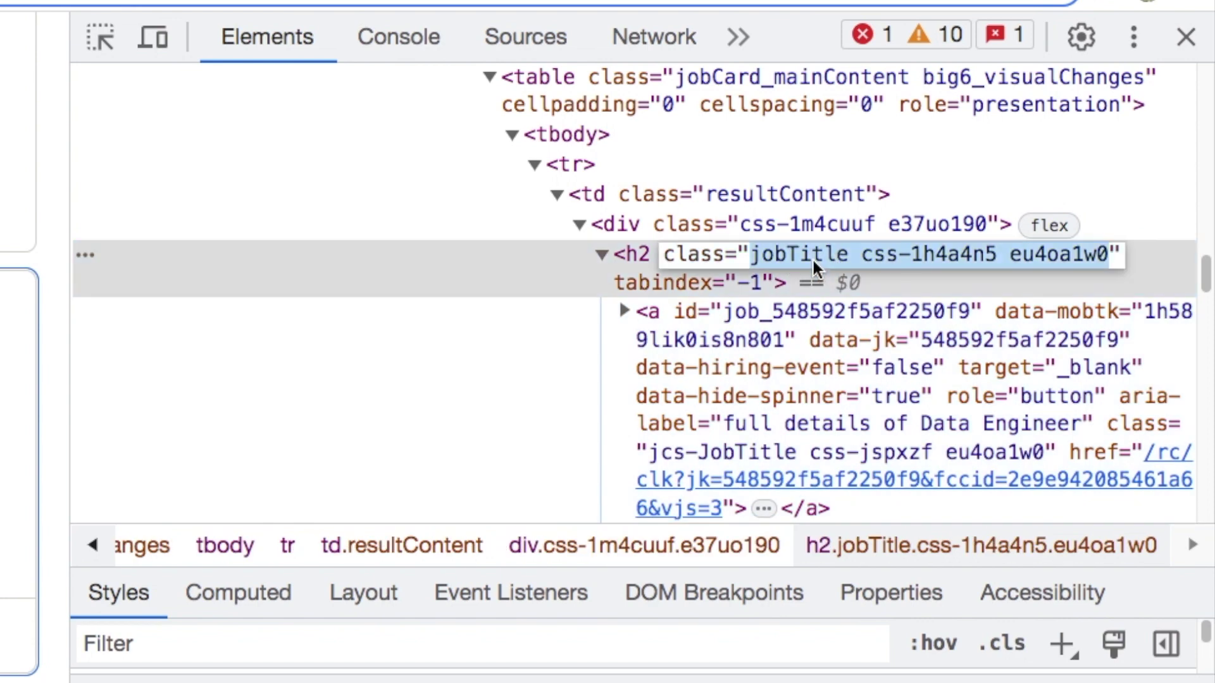
pyautogui.click(812, 257)
pyautogui.moveTo(859, 255); pyautogui.dragTo(998, 256)
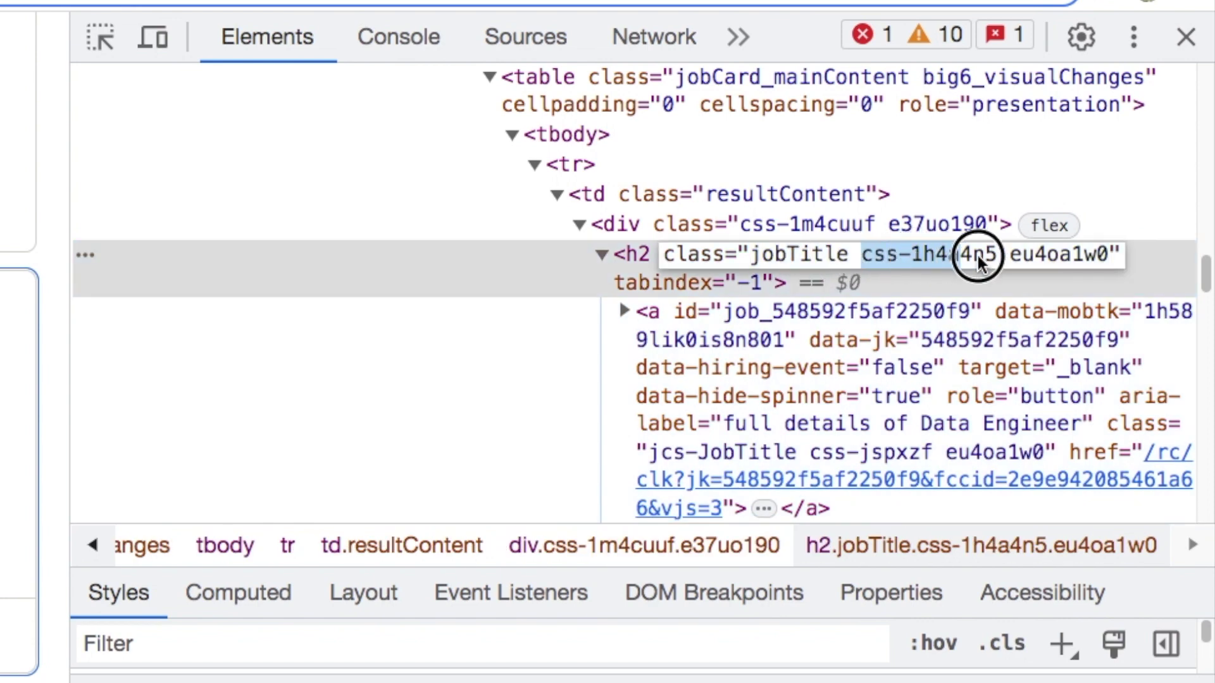
pyautogui.click(996, 255)
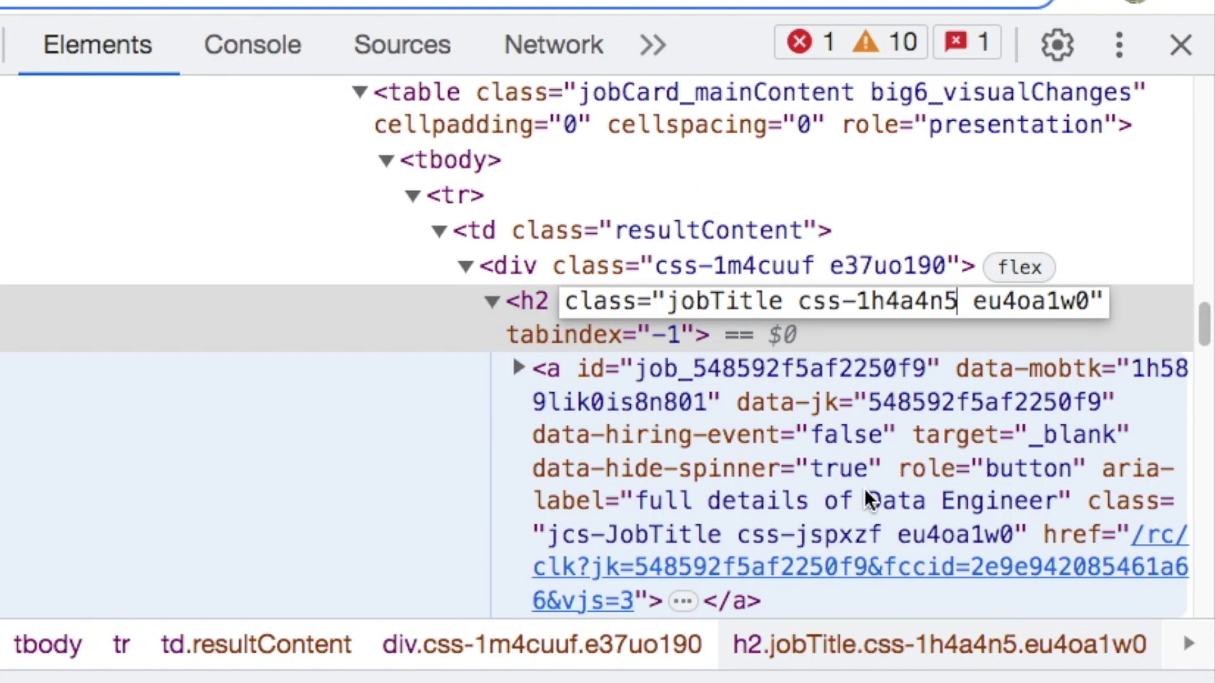
pyautogui.click(1053, 522)
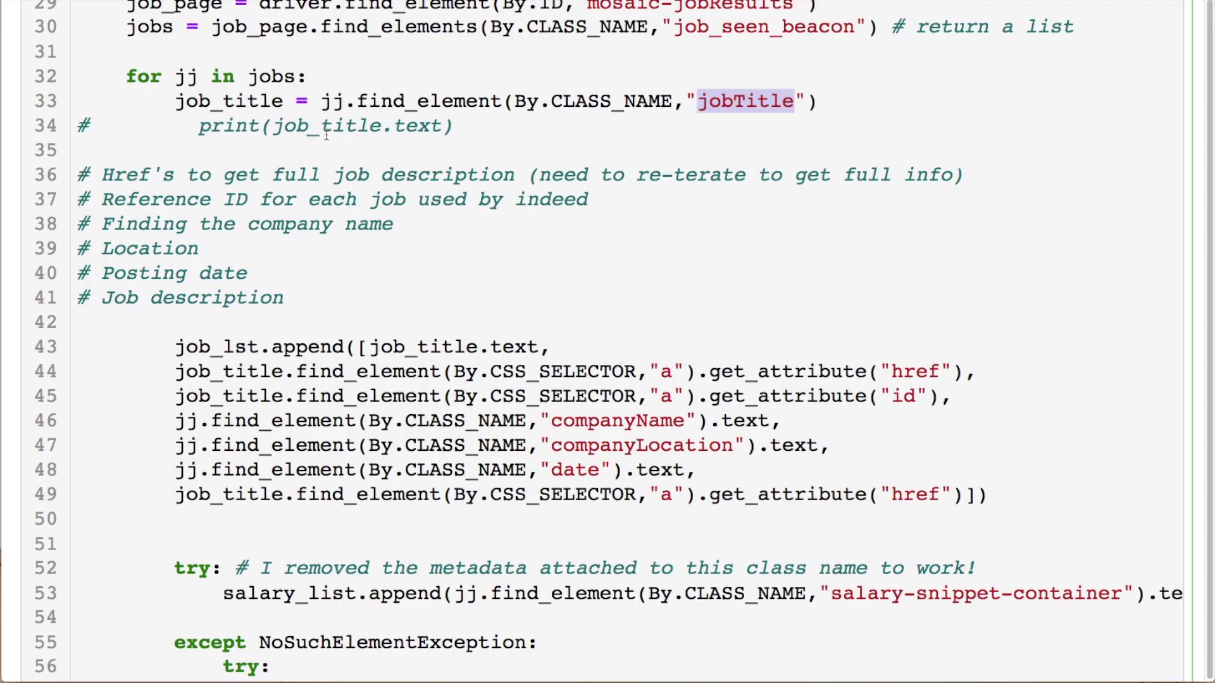
pyautogui.click(275, 99)
# Step: Highlight job_title.text, Reference ID, "href" and "a" in code, then inspect the h2 and link
pyautogui.doubleClick(276, 99)
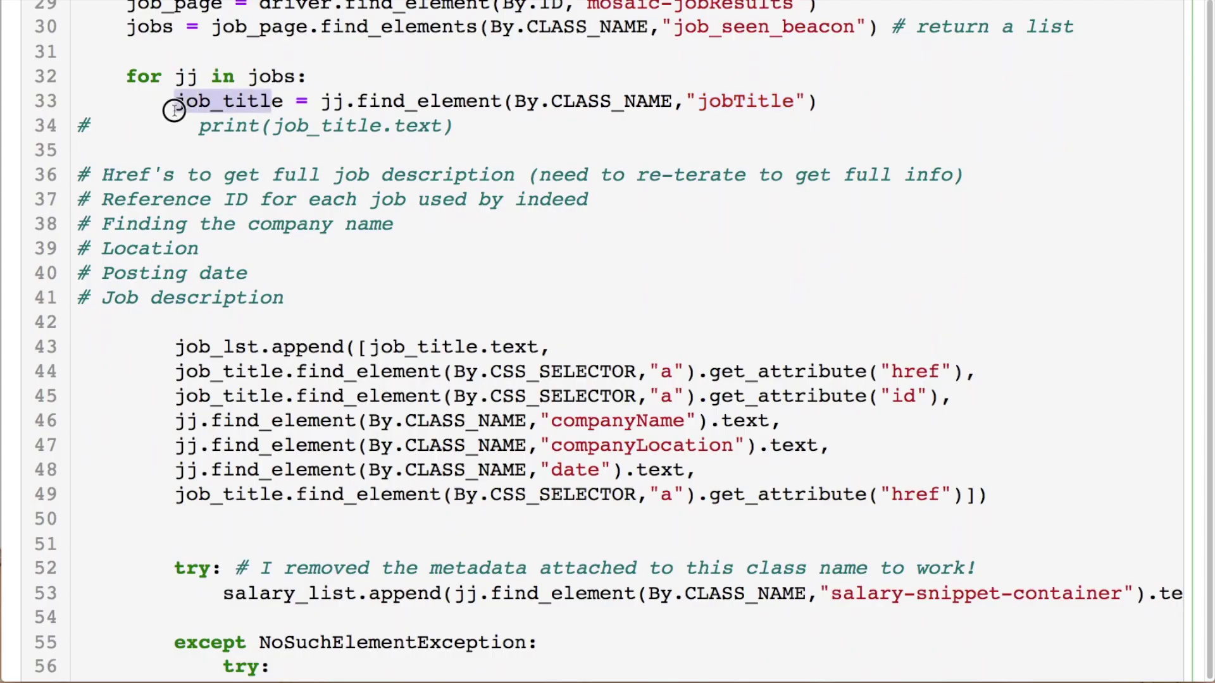
pyautogui.scroll(-3, 283, 277)
pyautogui.scroll(-2, 282, 277)
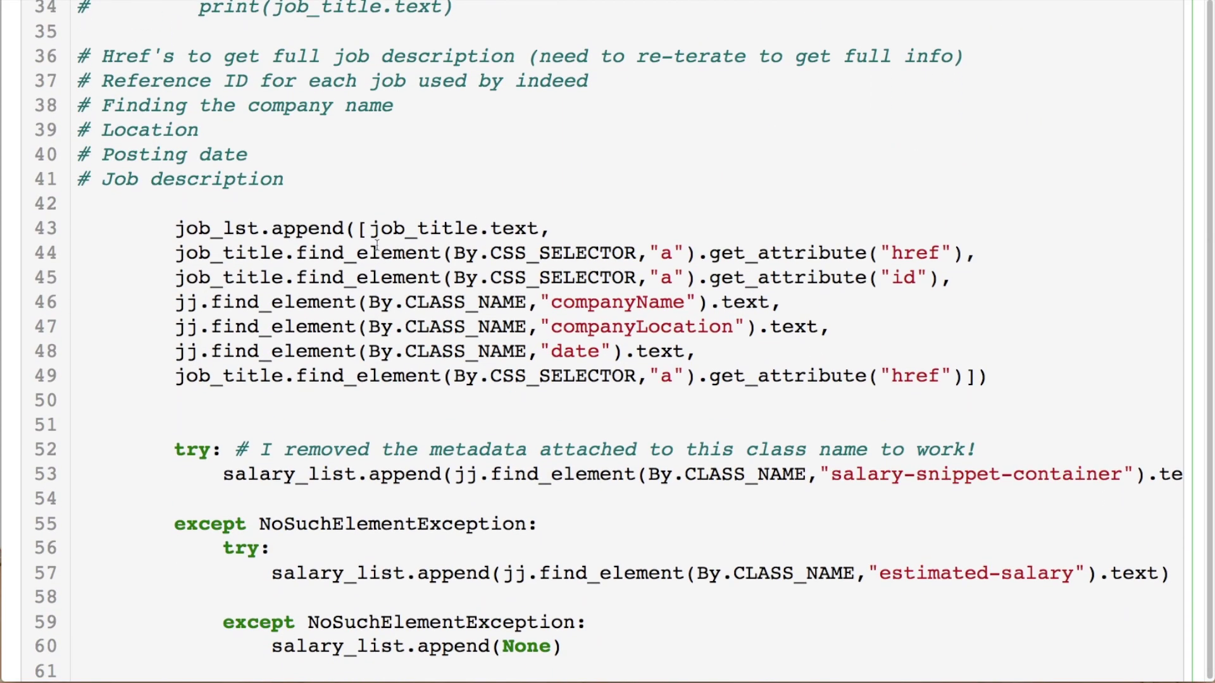
pyautogui.moveTo(369, 229); pyautogui.dragTo(537, 229)
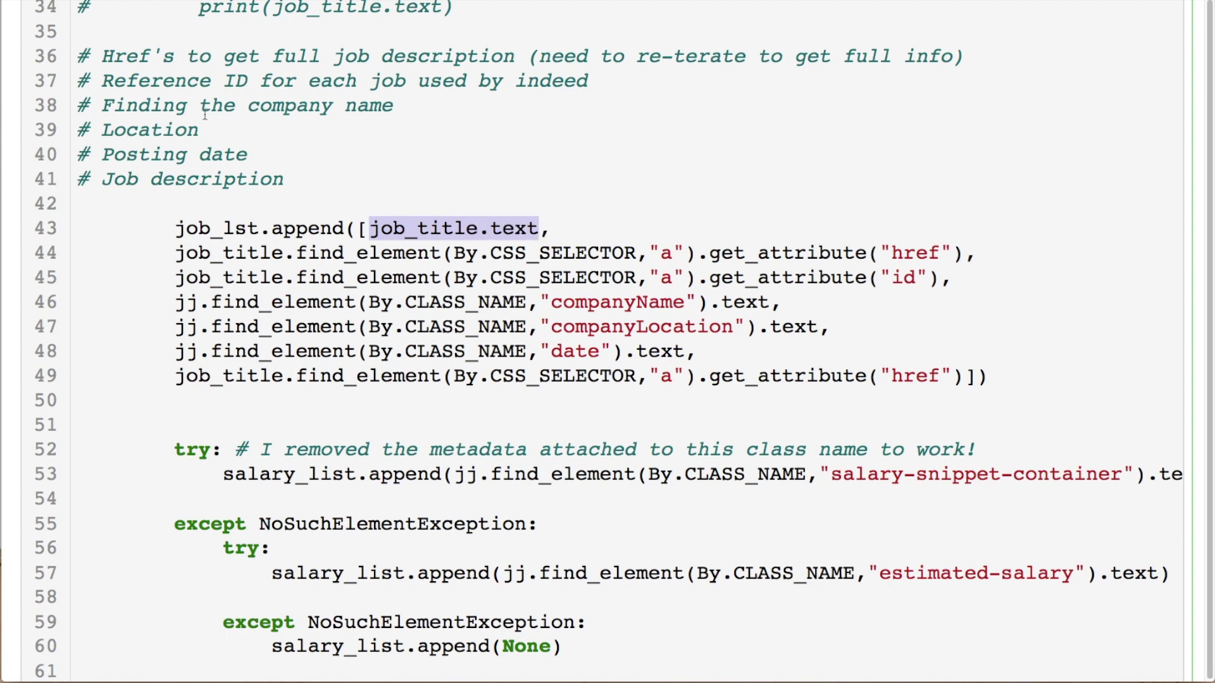
pyautogui.moveTo(19, 35); pyautogui.dragTo(177, 35)
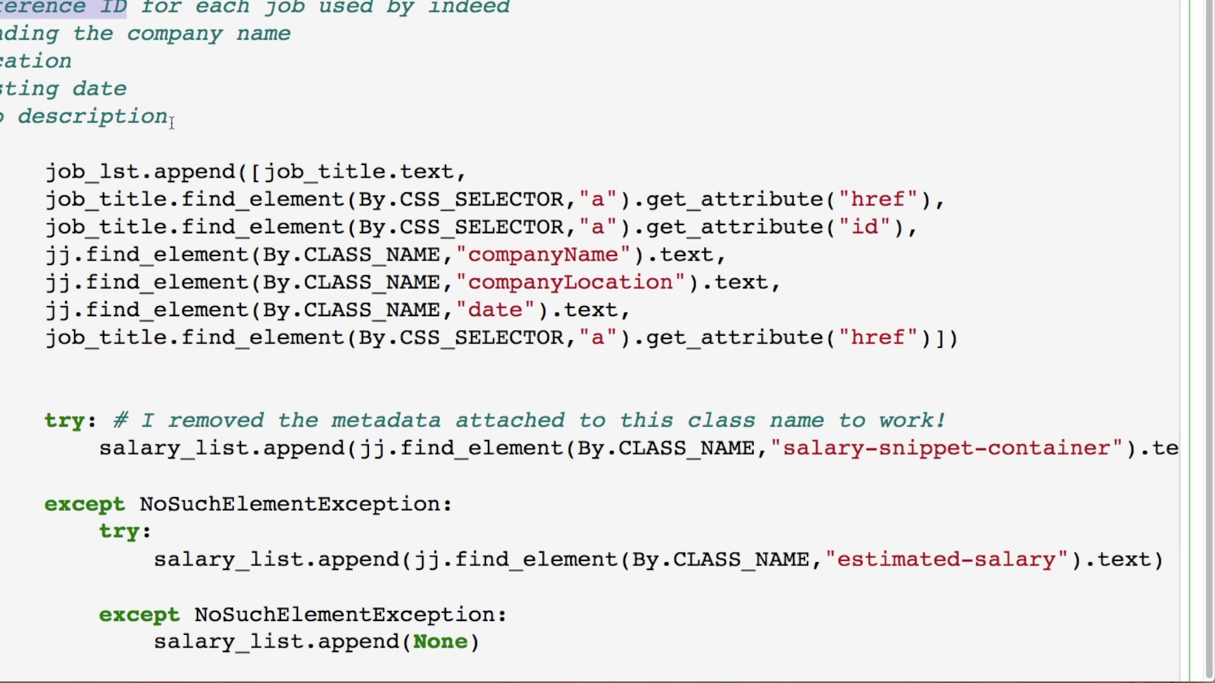
pyautogui.moveTo(920, 198); pyautogui.dragTo(824, 193)
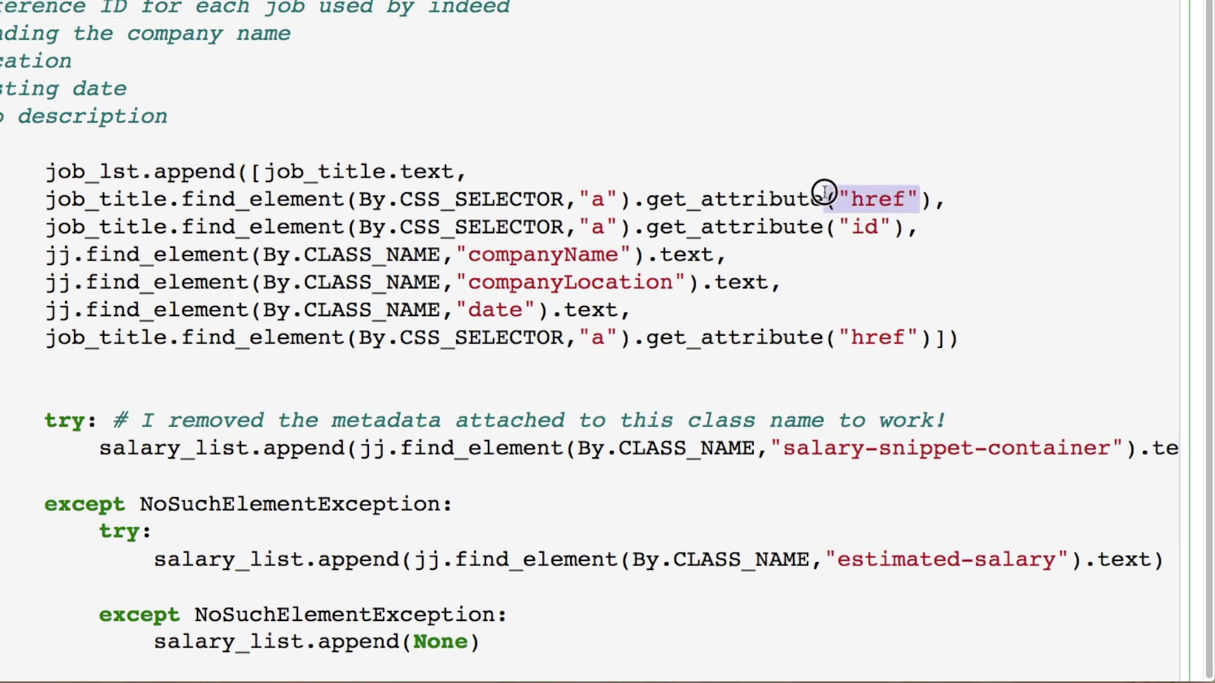
pyautogui.moveTo(618, 197); pyautogui.dragTo(579, 196)
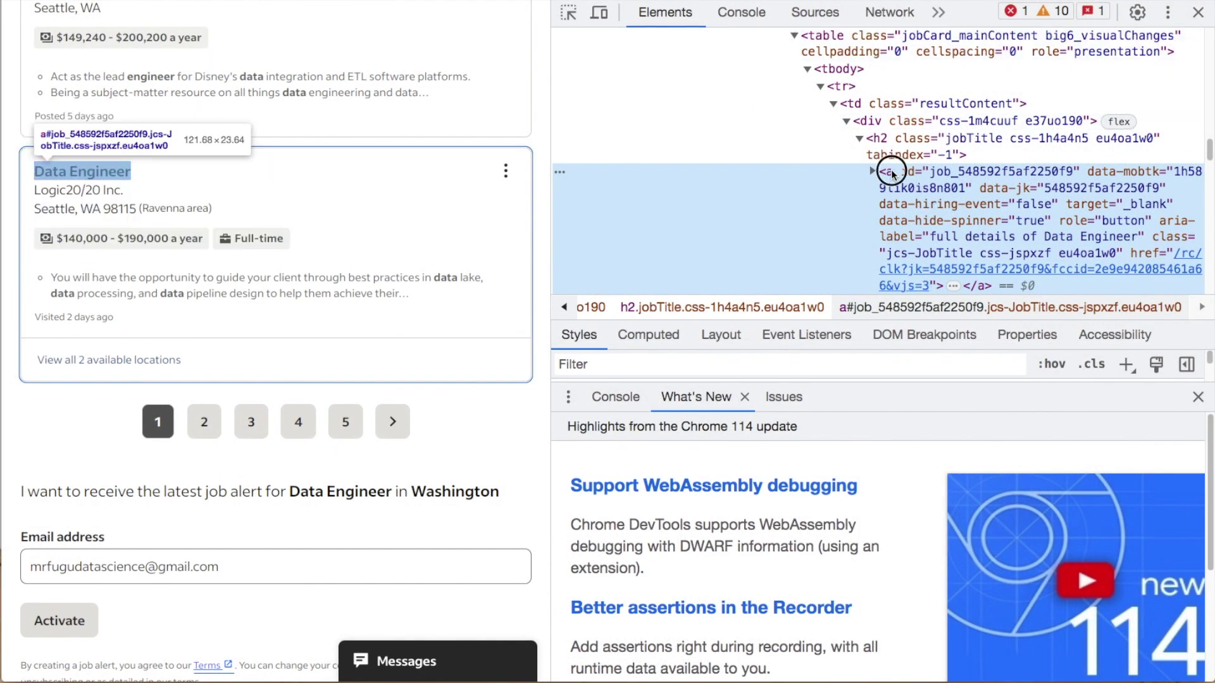
pyautogui.click(887, 156)
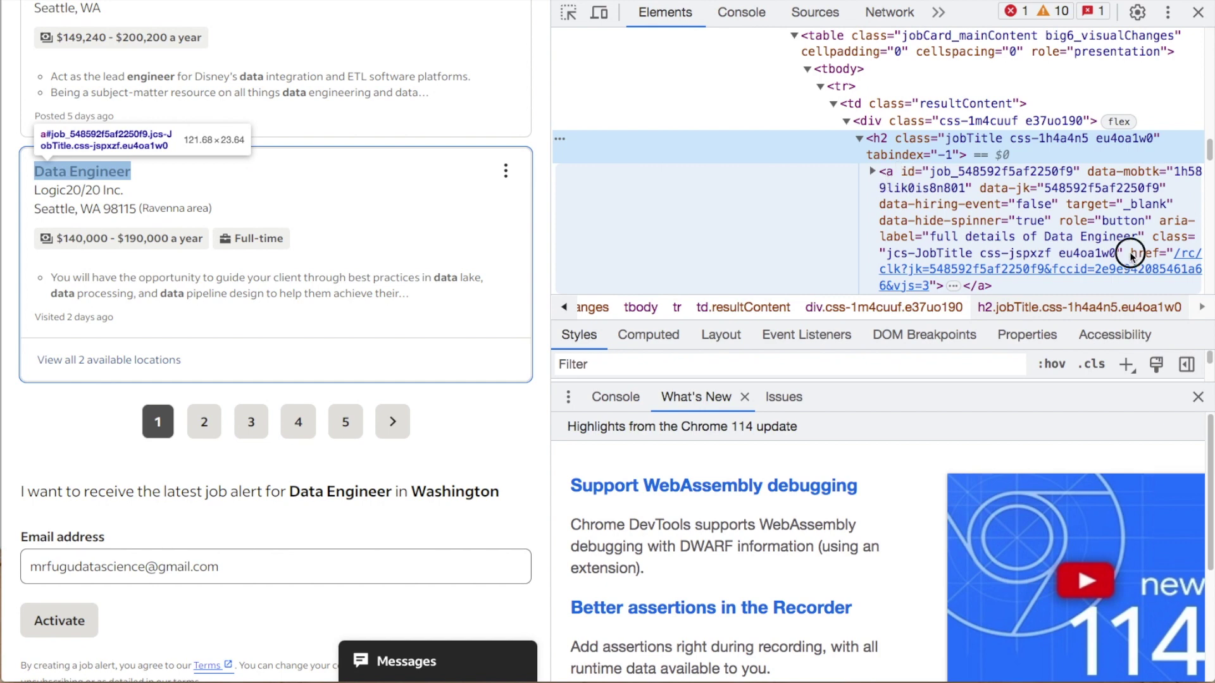
pyautogui.click(1156, 254)
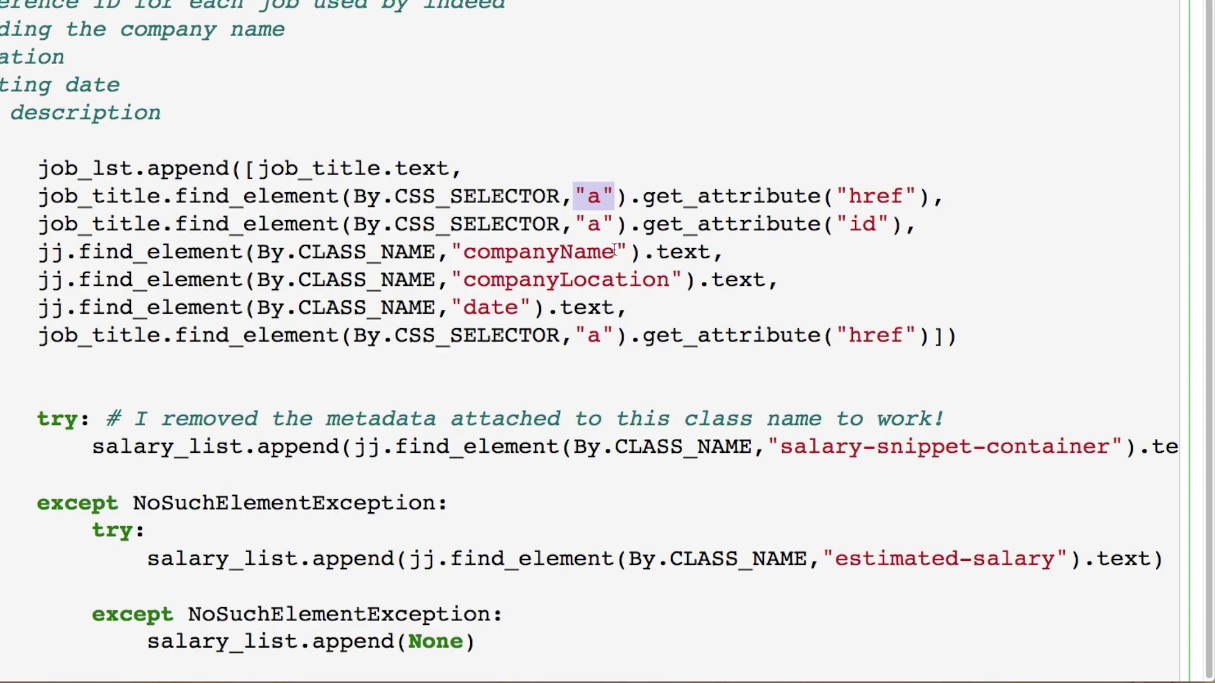
# Step: Highlight companyName, companyLocation and date in code, and reveal the companyLocation div
pyautogui.doubleClick(472, 252)
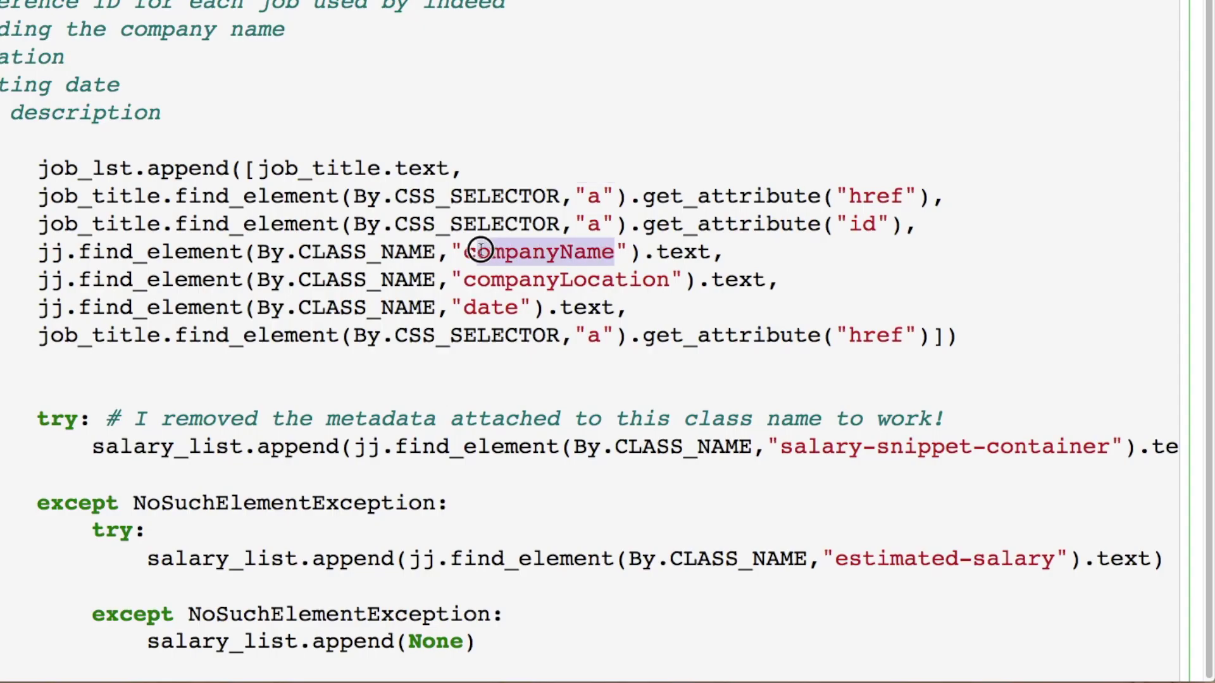
pyautogui.doubleClick(482, 282)
pyautogui.doubleClick(480, 308)
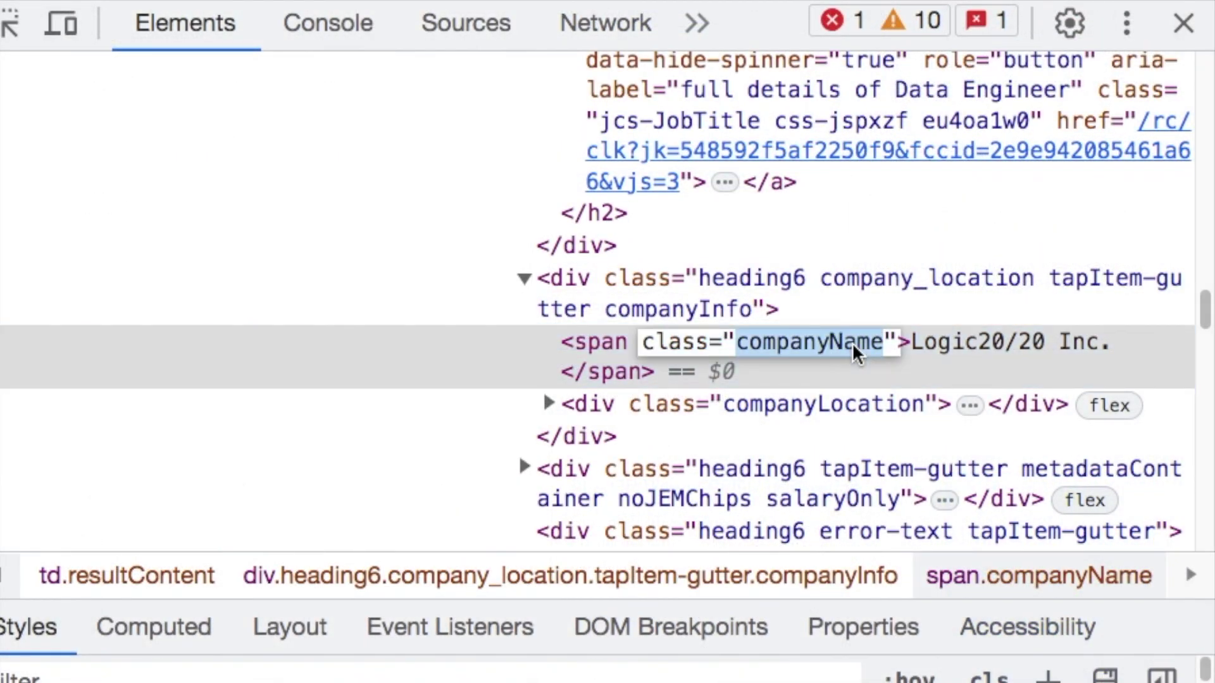
pyautogui.doubleClick(808, 408)
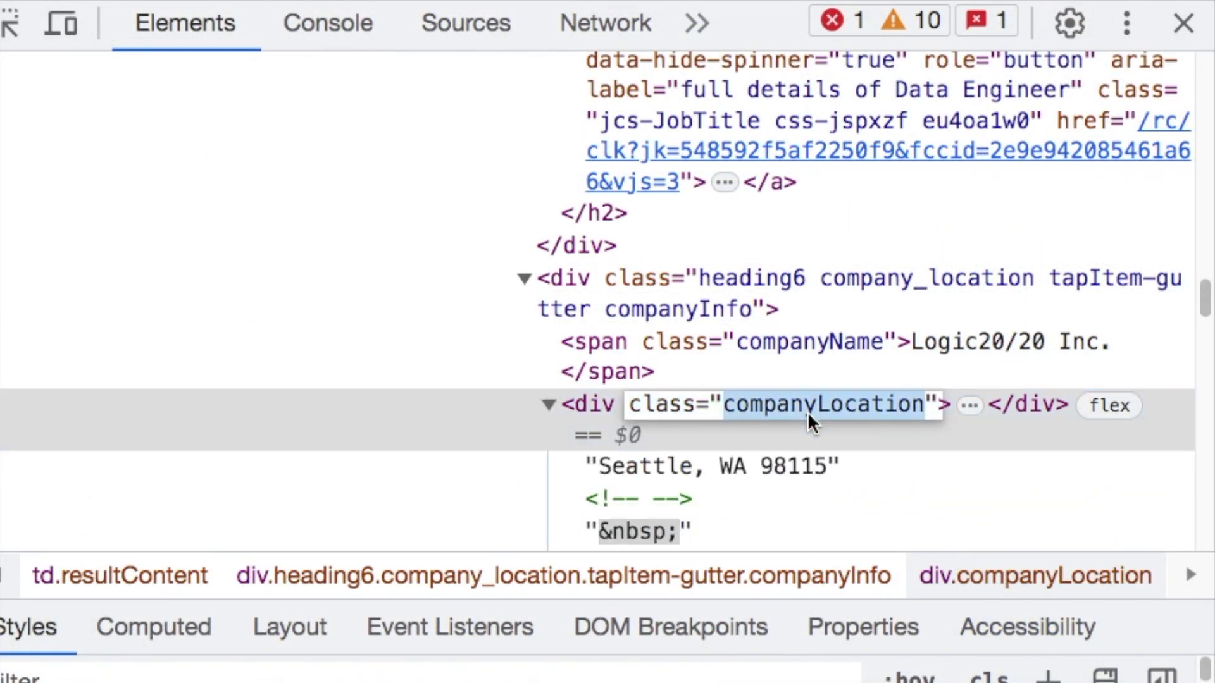
pyautogui.scroll(-1, 808, 412)
pyautogui.scroll(-4, 644, 435)
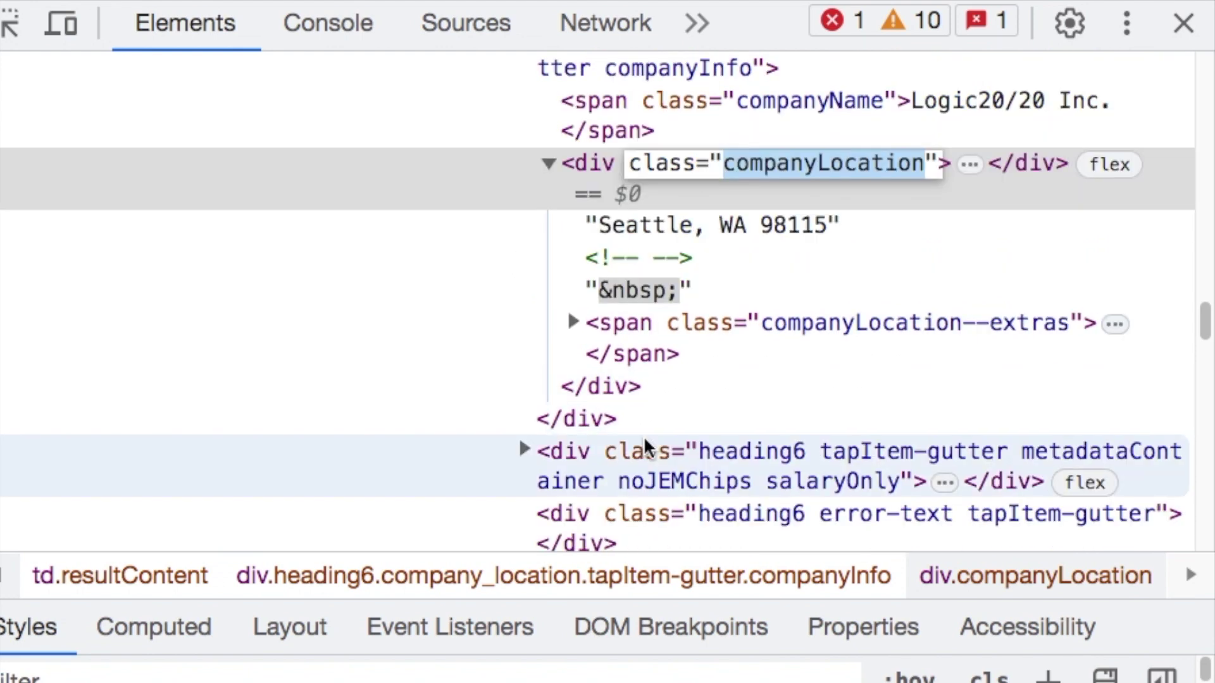
# Step: Expand the metadataContainer div and select its salary-snippet-container class name
pyautogui.click(453, 467)
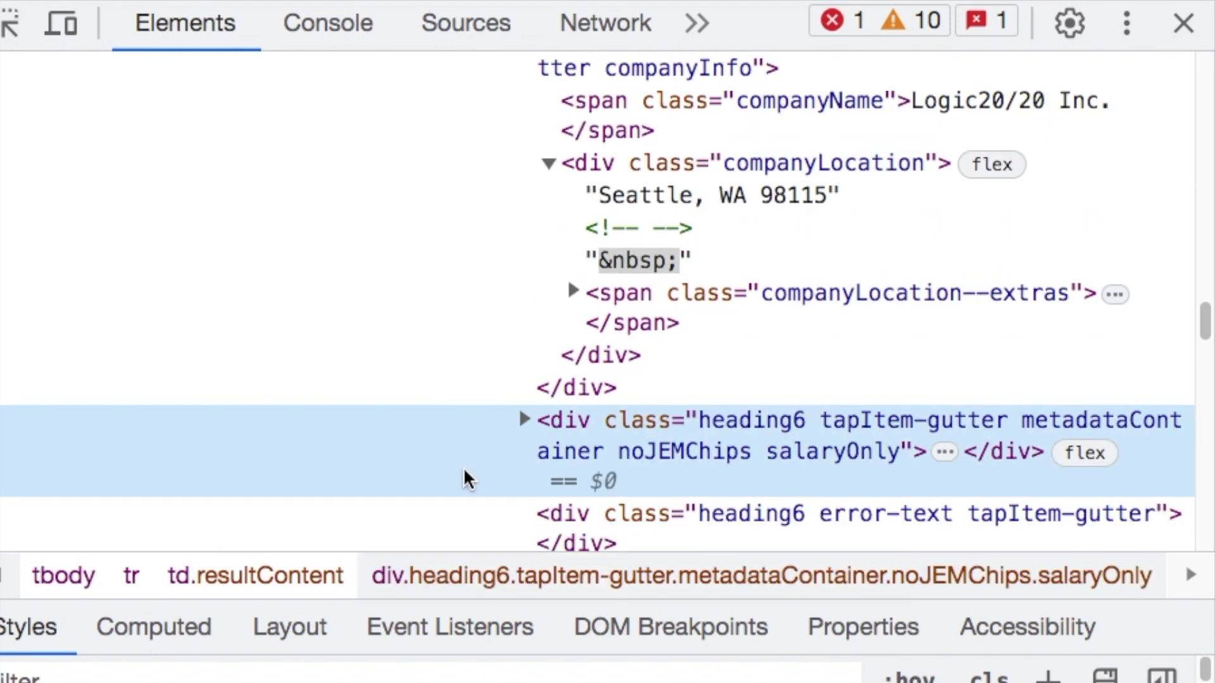
pyautogui.click(524, 420)
pyautogui.scroll(-5, 788, 217)
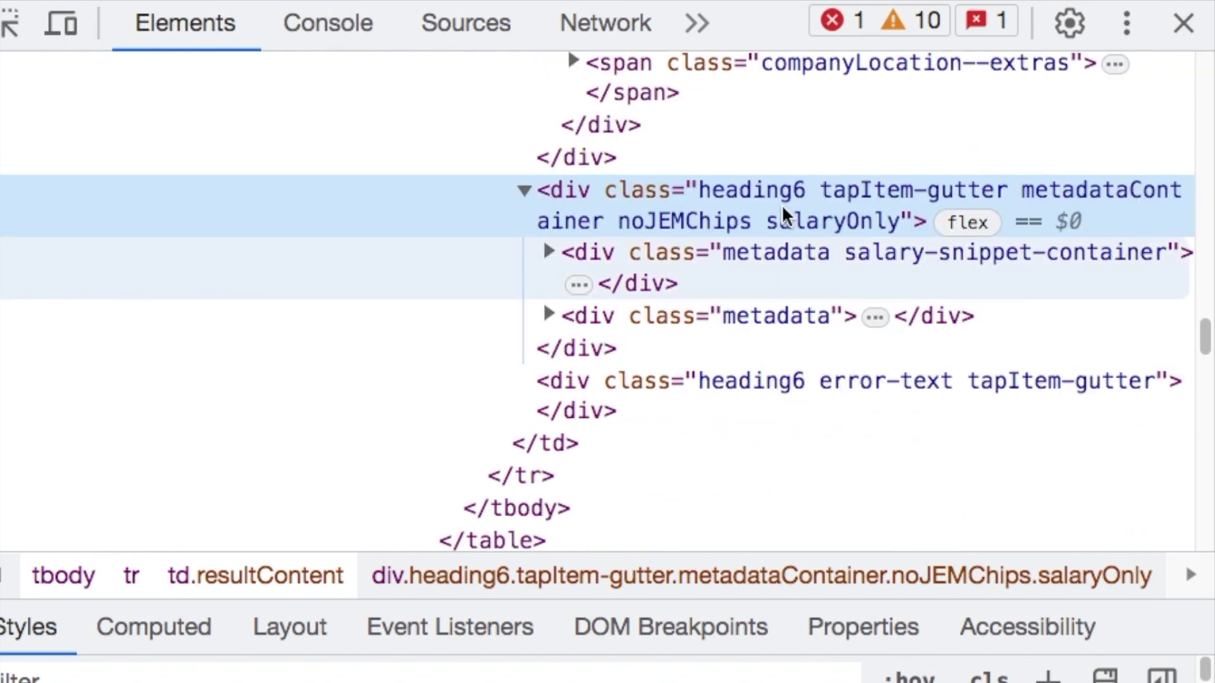
pyautogui.click(824, 263)
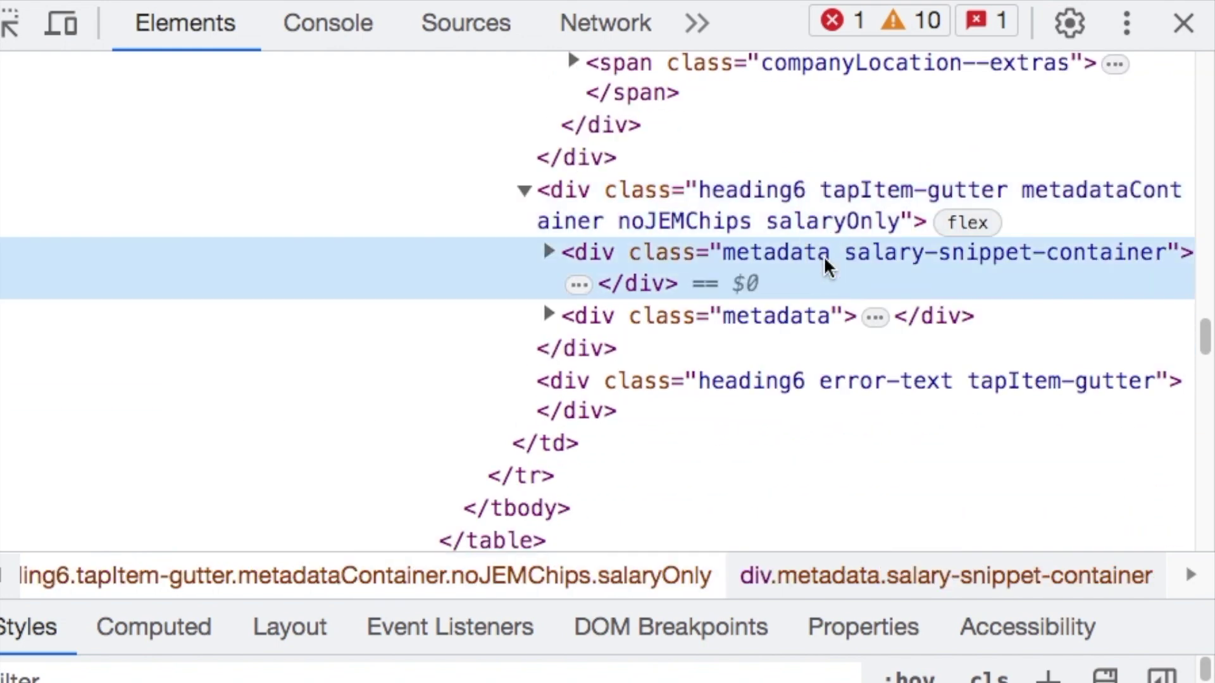
pyautogui.doubleClick(826, 262)
pyautogui.moveTo(843, 256); pyautogui.dragTo(1176, 266)
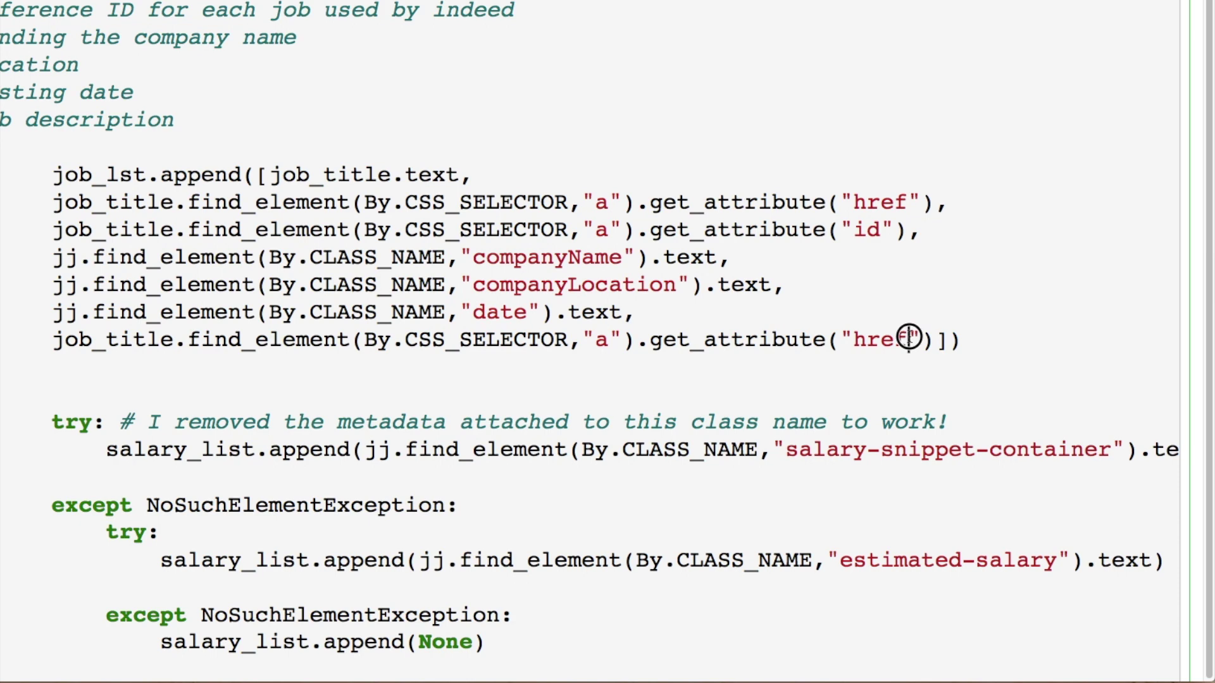
pyautogui.moveTo(910, 339); pyautogui.dragTo(805, 334)
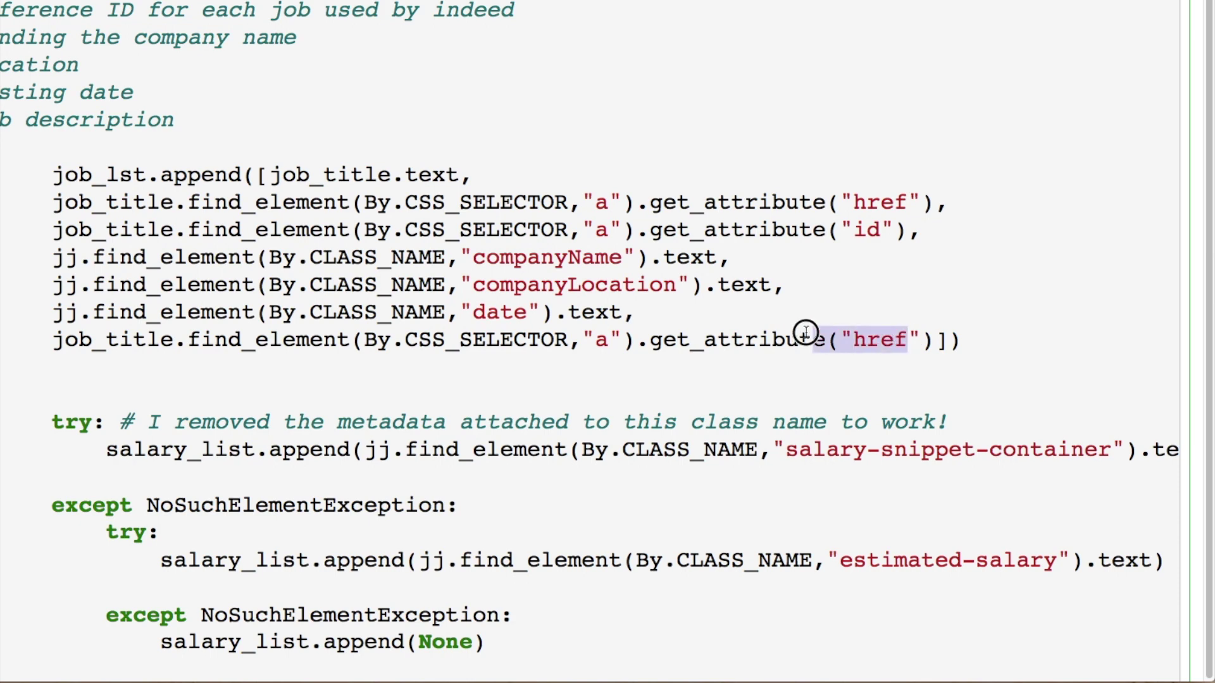
# Step: Highlight the last href extraction in the job_lst.append list
pyautogui.click(806, 337)
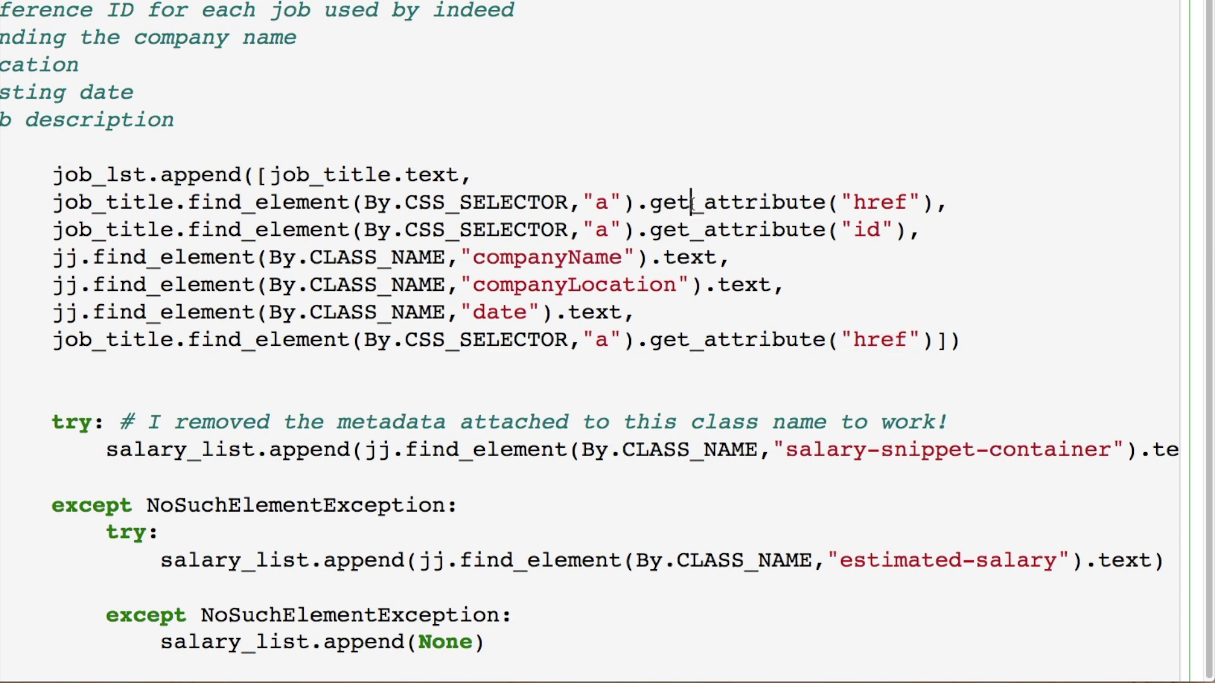
pyautogui.click(936, 342)
pyautogui.moveTo(935, 341); pyautogui.dragTo(140, 346)
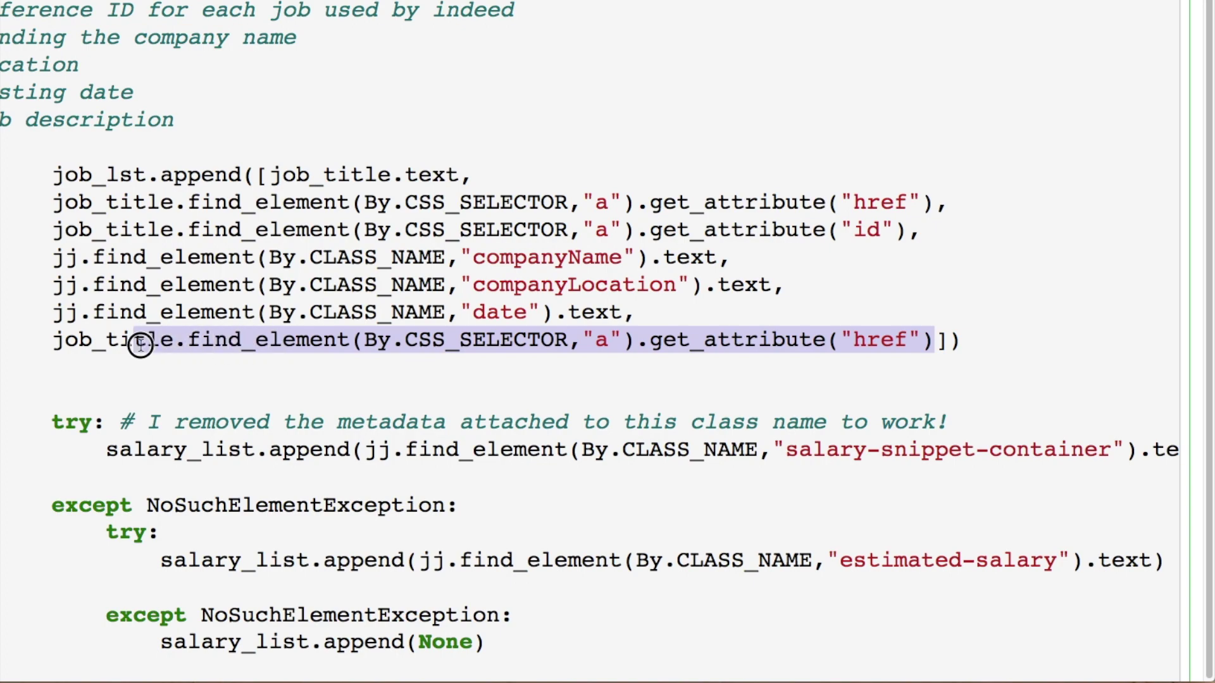
# Step: Highlight the salary try/except with salary-snippet-container, estimated-salary and NoSuchElementException fallback
pyautogui.moveTo(1134, 166); pyautogui.dragTo(832, 171)
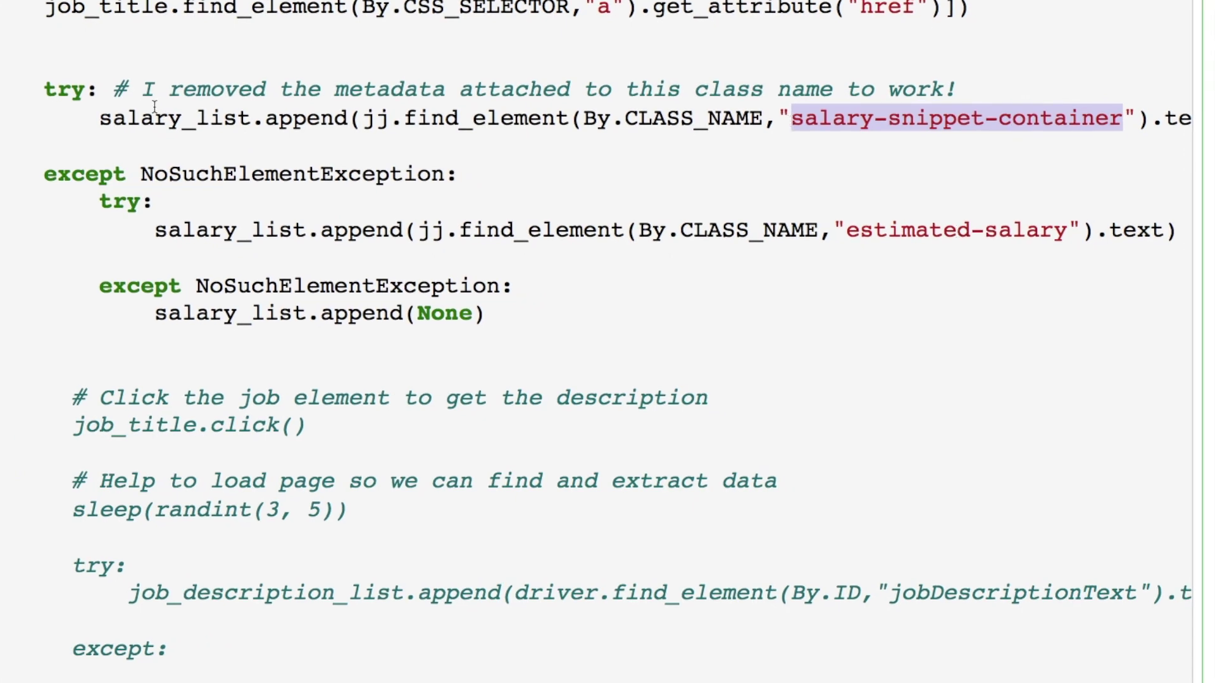
pyautogui.moveTo(42, 89); pyautogui.dragTo(76, 362)
pyautogui.click(76, 363)
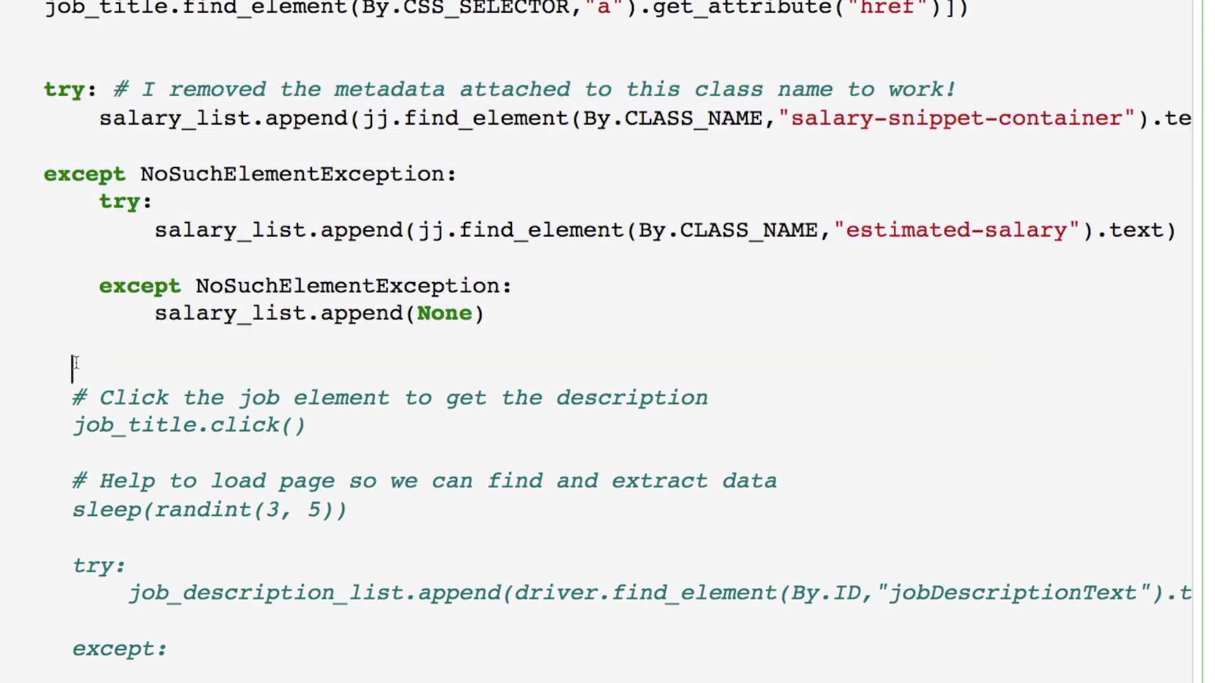
pyautogui.moveTo(1069, 233)
pyautogui.mouseDown()
pyautogui.moveTo(865, 244)
pyautogui.moveTo(847, 233)
pyautogui.mouseUp()
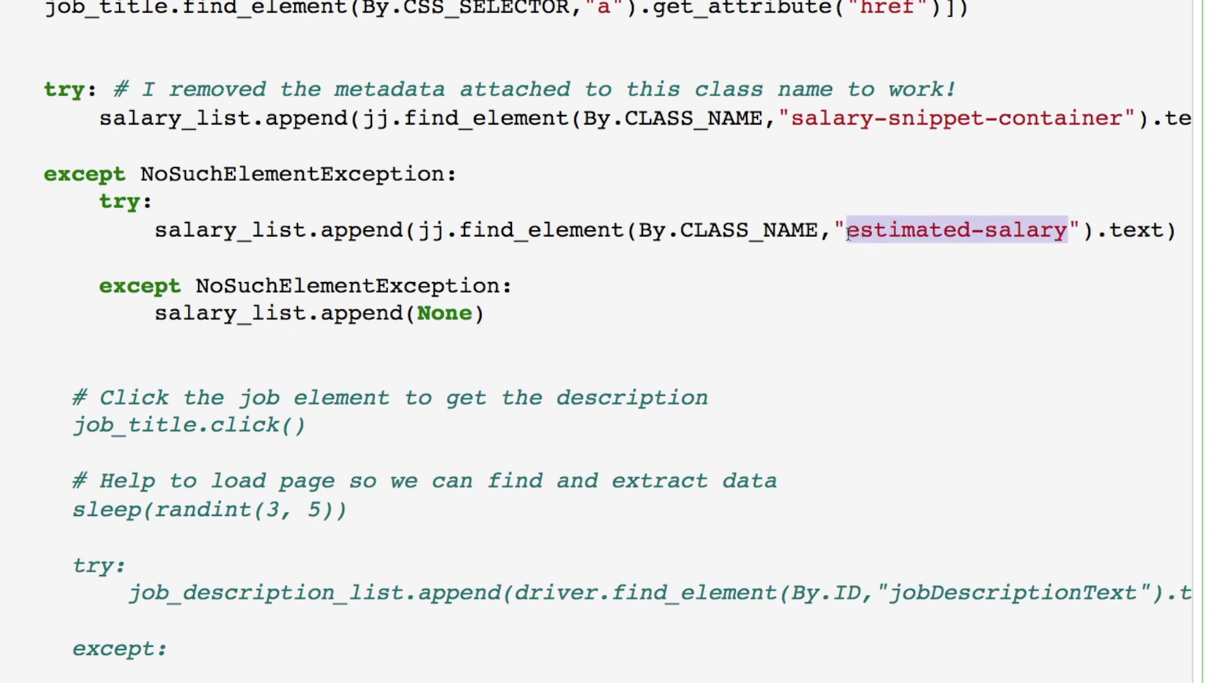
pyautogui.moveTo(444, 174); pyautogui.dragTo(140, 169)
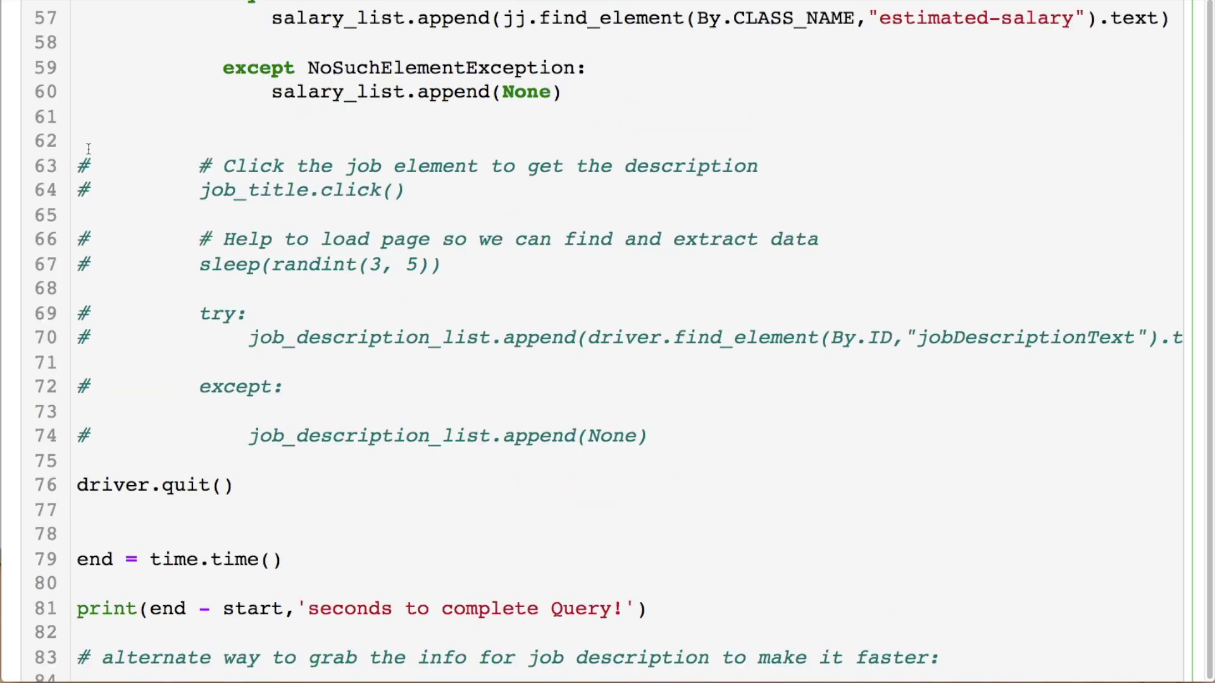
# Step: Highlight the commented-out job description lines 63 to 74
pyautogui.moveTo(79, 166); pyautogui.dragTo(112, 465)
pyautogui.click(112, 465)
pyautogui.click(81, 169)
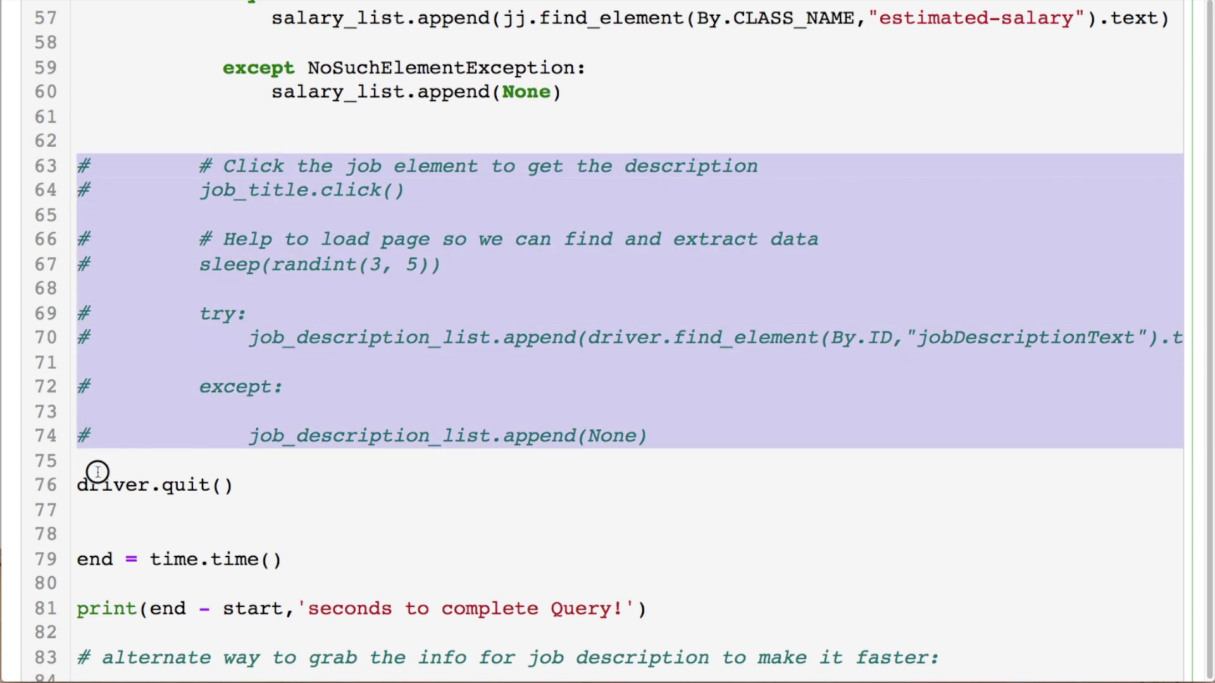
pyautogui.moveTo(81, 169); pyautogui.dragTo(98, 477)
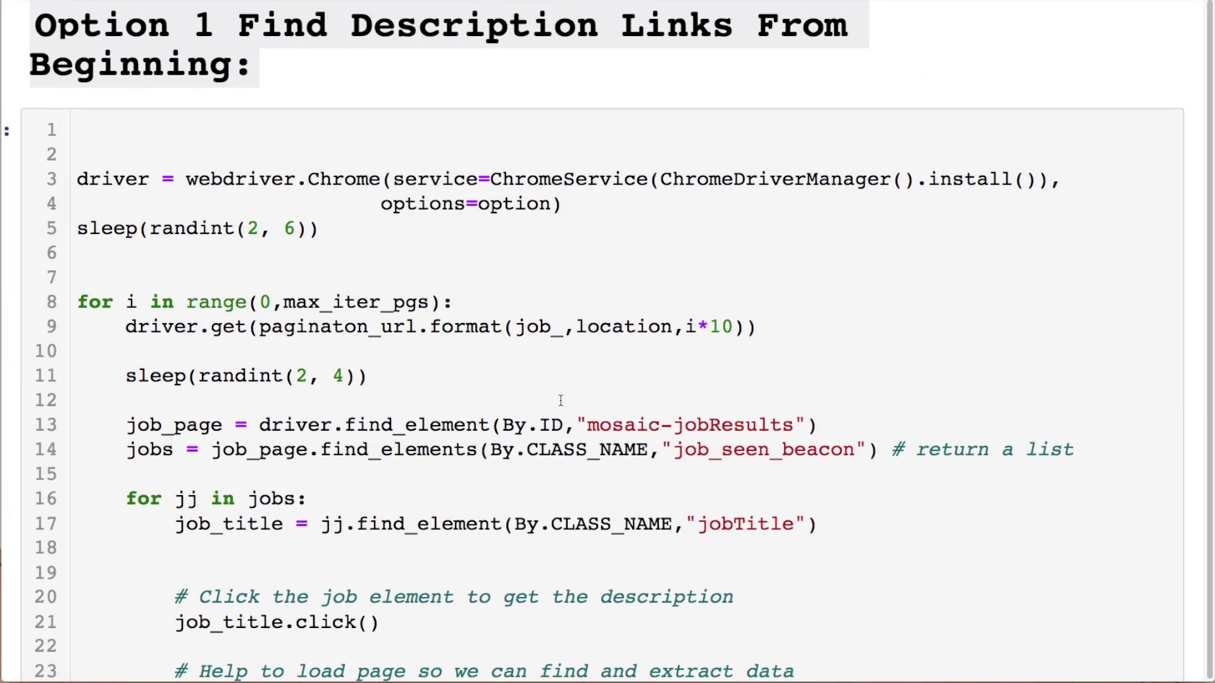
pyautogui.scroll(-1, 561, 401)
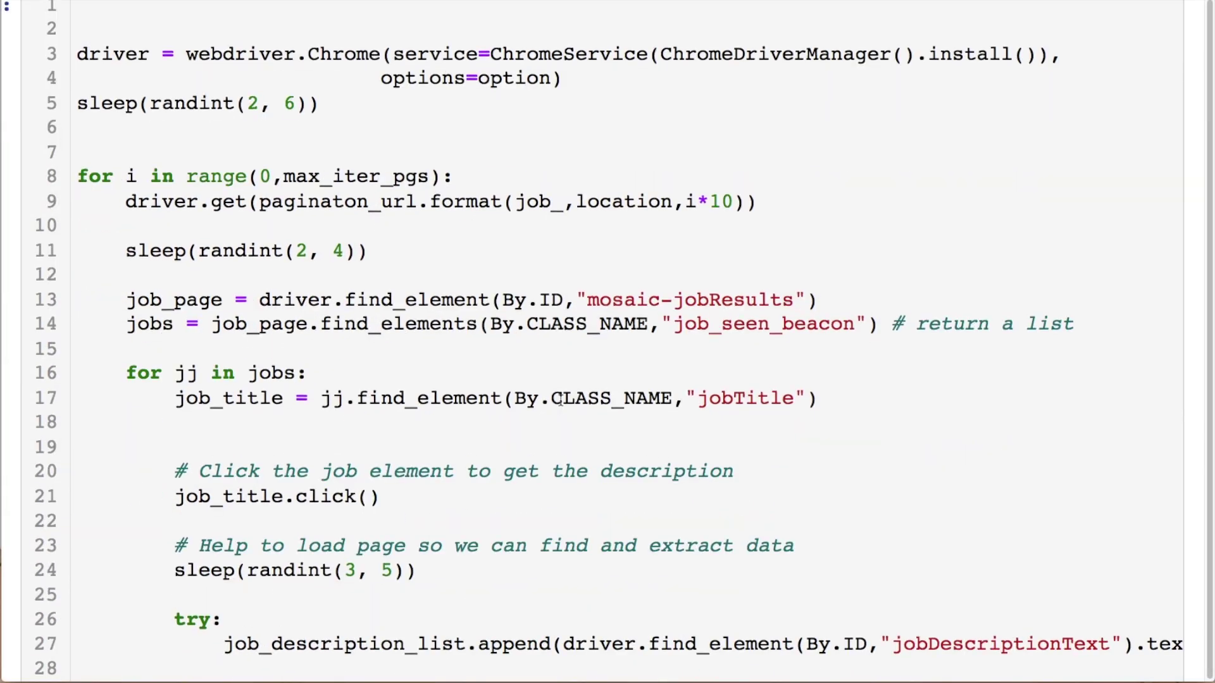
pyautogui.scroll(-2, 560, 401)
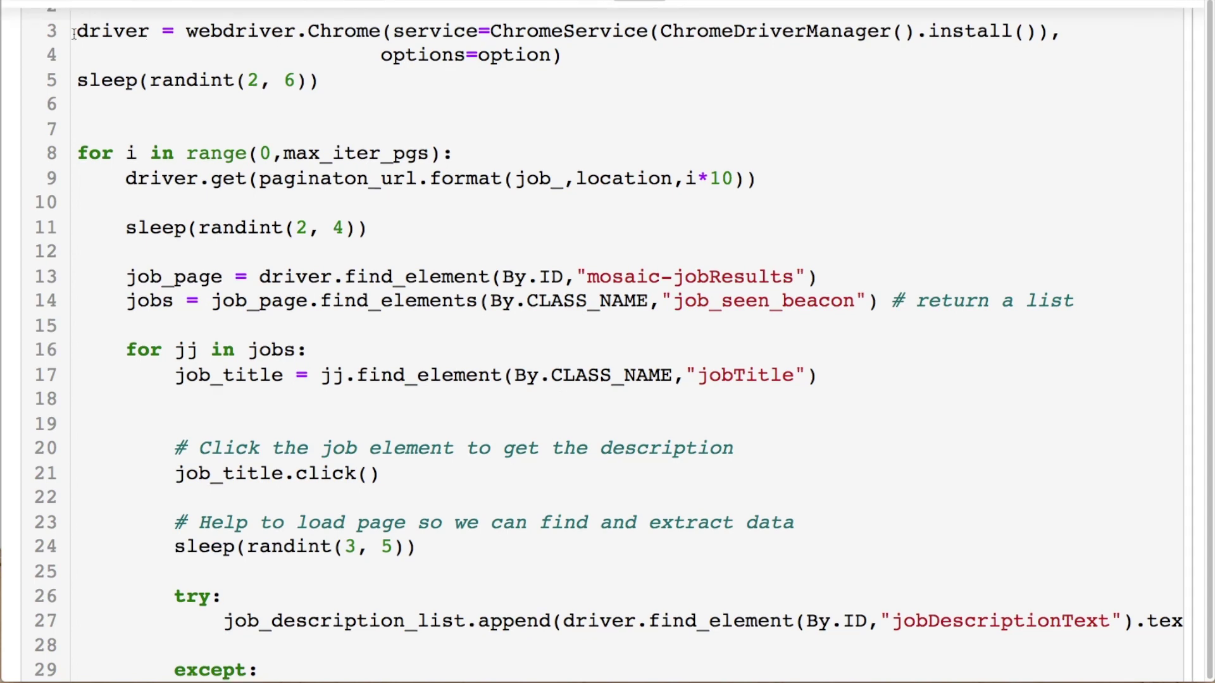
# Step: Highlight the Option 1 cell's driver setup and page loop lines
pyautogui.moveTo(75, 34)
pyautogui.mouseDown()
pyautogui.moveTo(194, 255)
pyautogui.moveTo(249, 424)
pyautogui.mouseUp()
pyautogui.scroll(-5, 250, 424)
pyautogui.moveTo(173, 148); pyautogui.dragTo(392, 144)
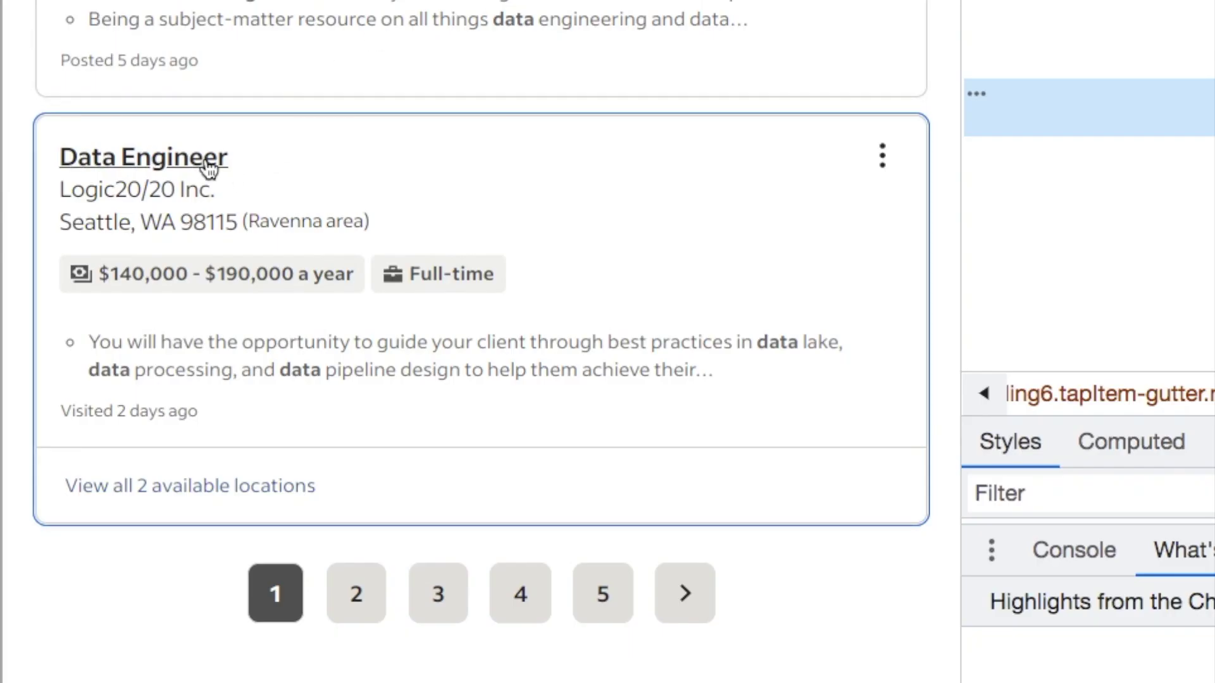
# Step: Inspect the Data Engineer title, open its details, and select the jobDescriptionText id
pyautogui.rightClick(209, 169)
pyautogui.click(263, 323)
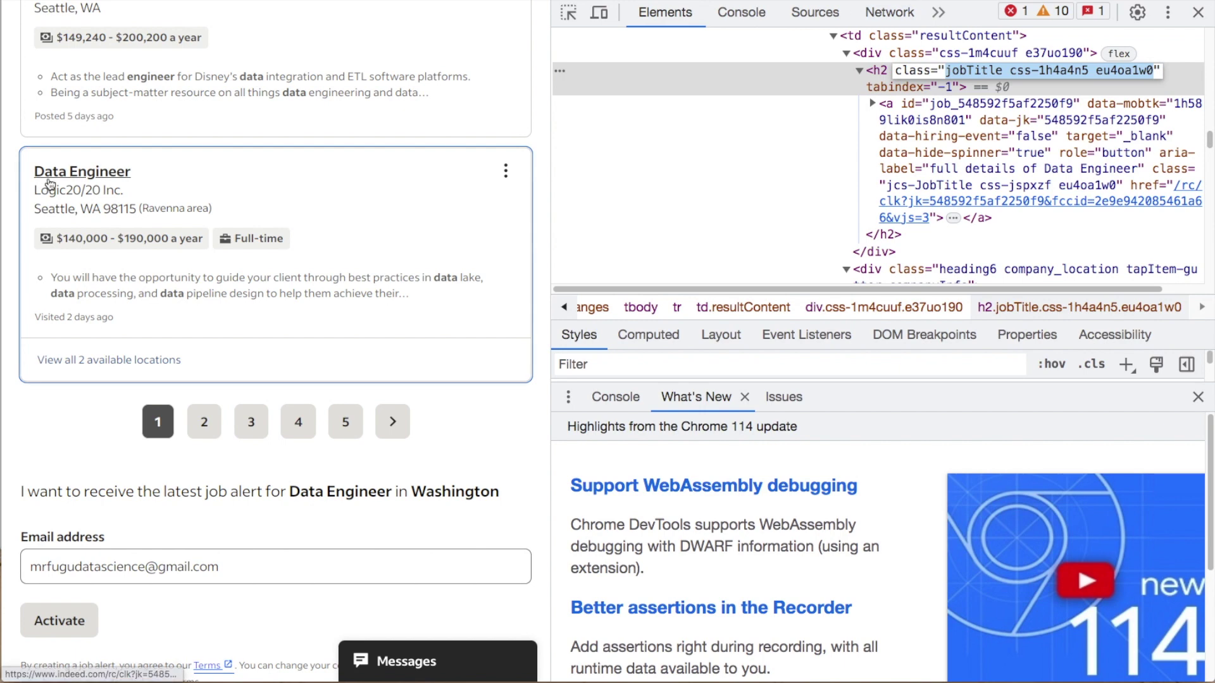
pyautogui.click(50, 181)
pyautogui.scroll(-5, 344, 405)
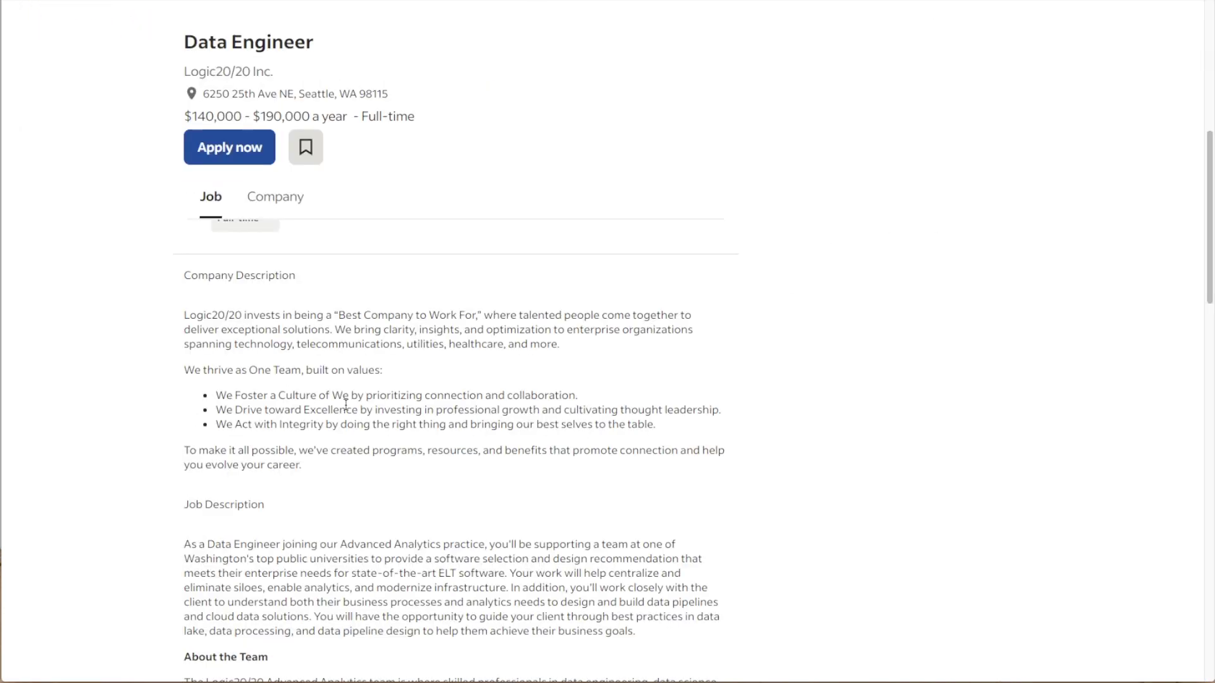
pyautogui.rightClick(202, 327)
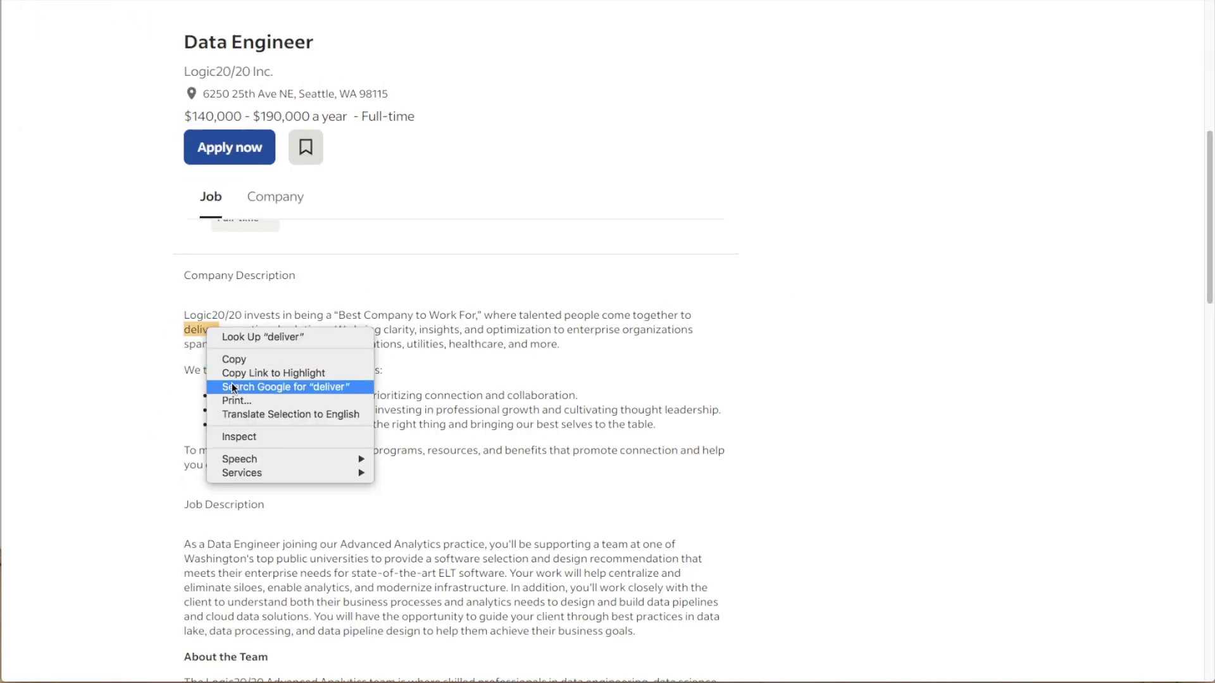
pyautogui.click(239, 439)
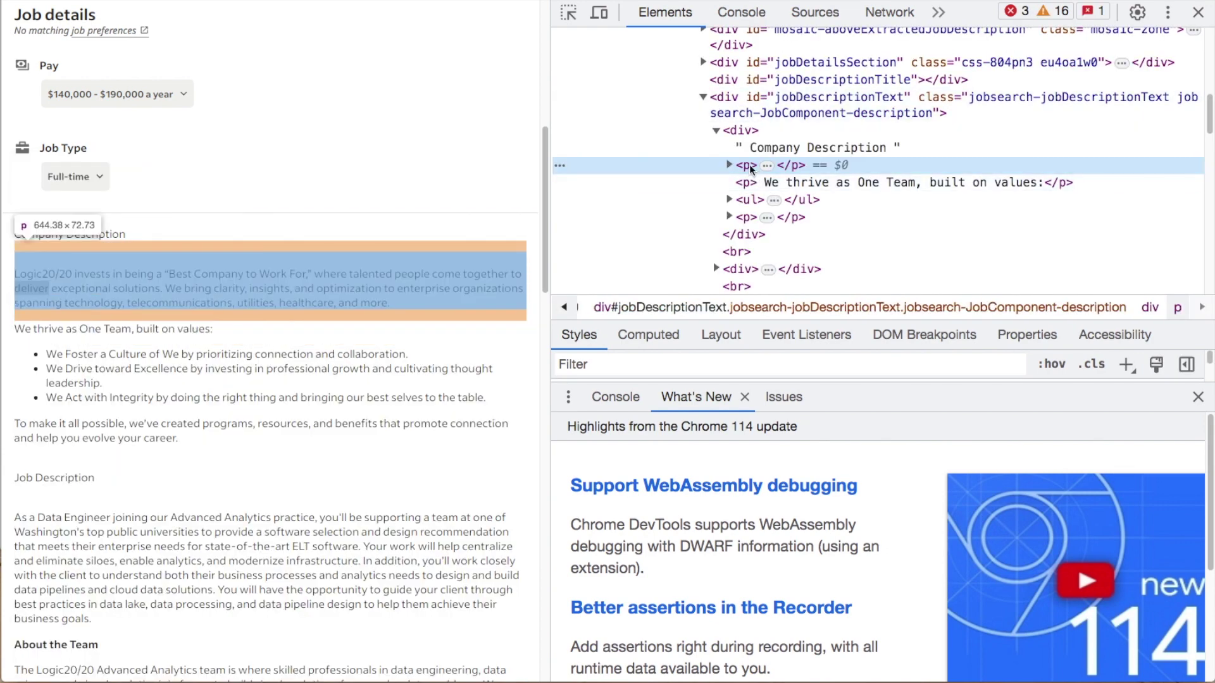
pyautogui.doubleClick(839, 97)
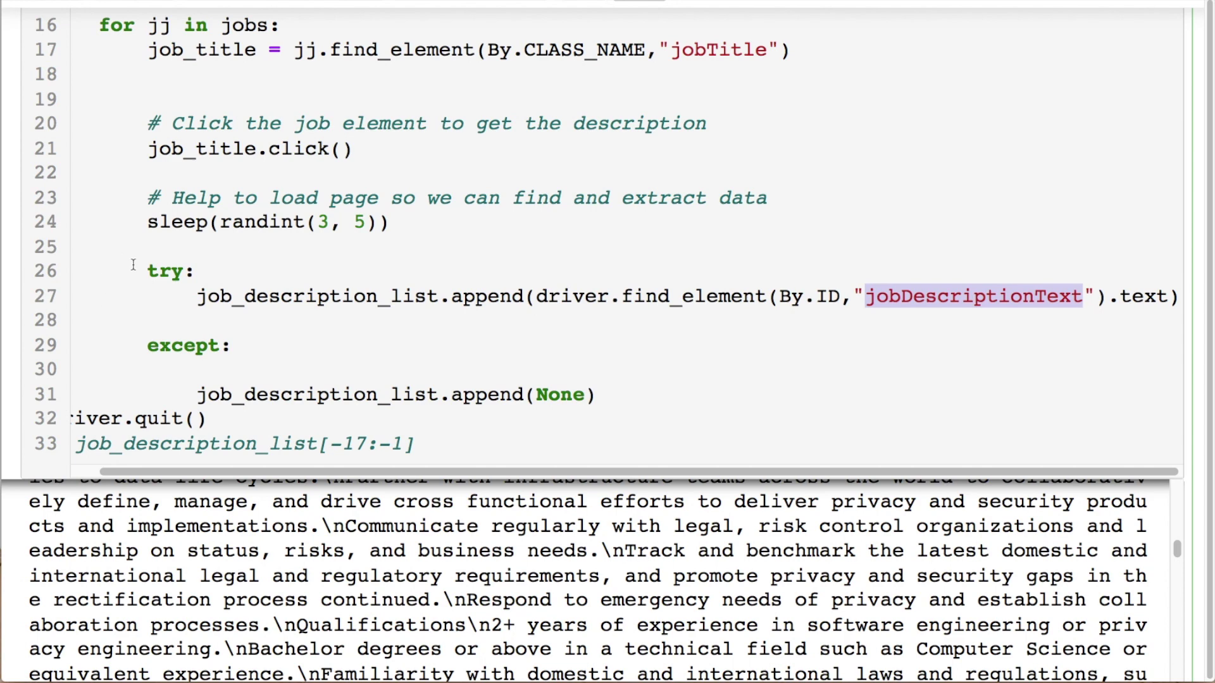
# Step: Highlight the description try/except, the sleep(randint(3, 5)) wait and driver.quit()
pyautogui.moveTo(133, 266); pyautogui.dragTo(143, 383)
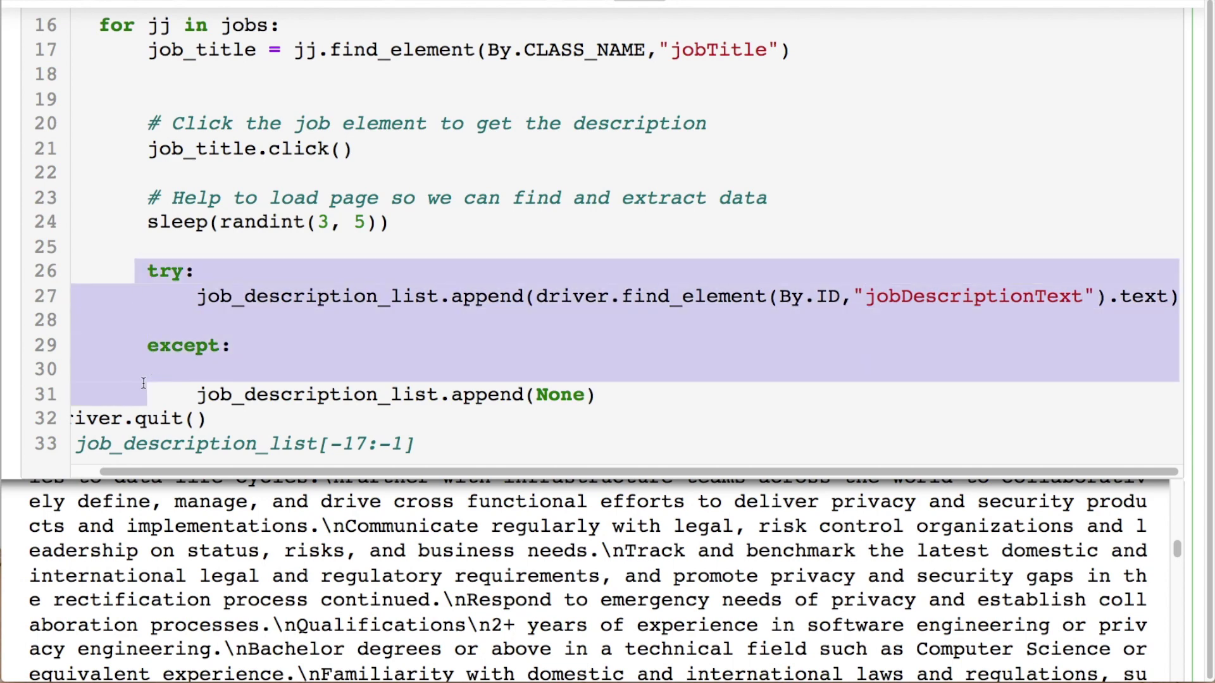
pyautogui.hscroll(-1, 144, 384)
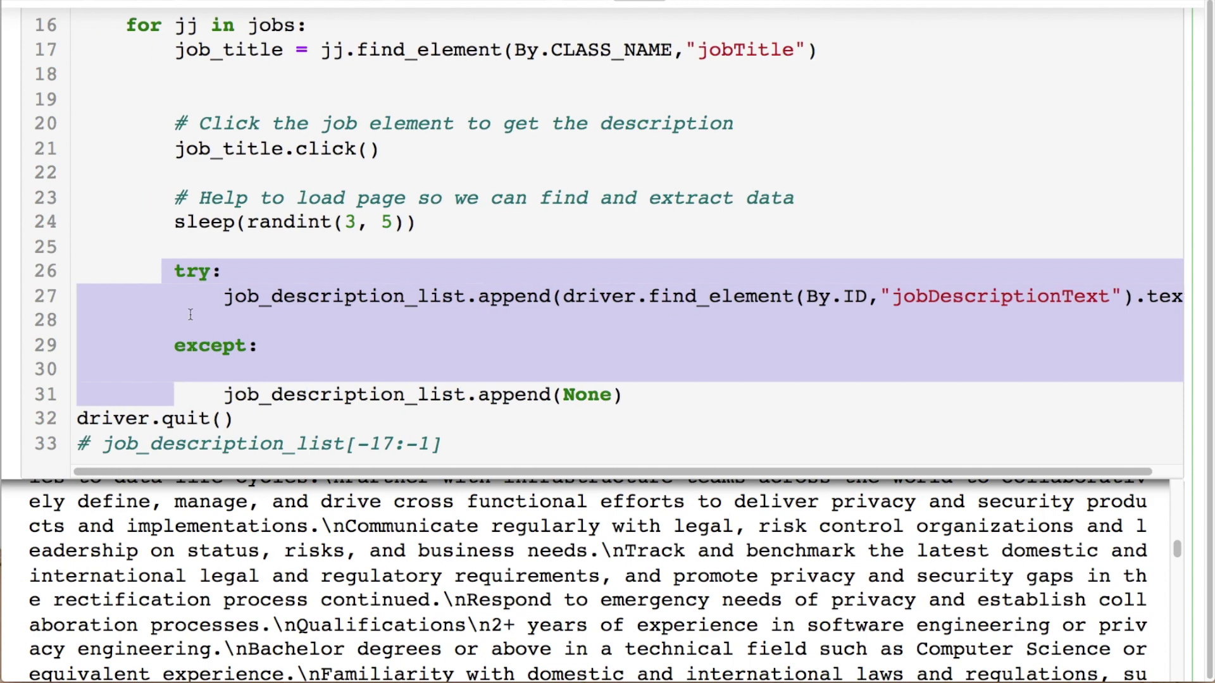
pyautogui.moveTo(418, 221); pyautogui.dragTo(176, 221)
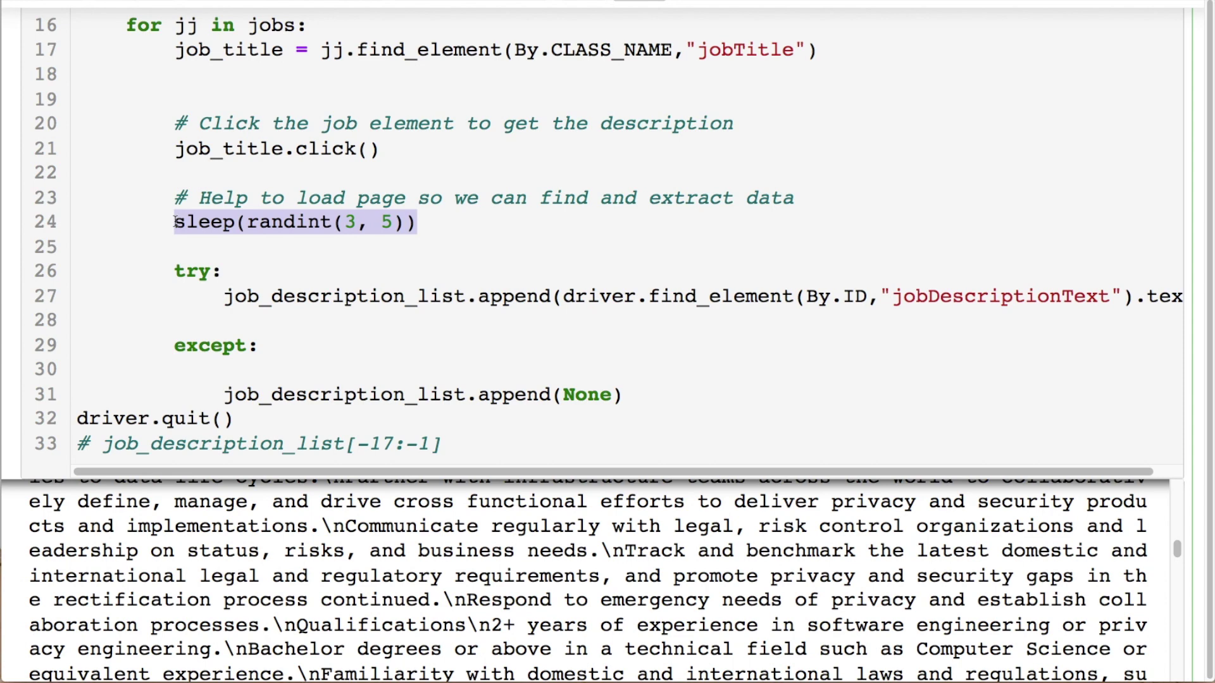
pyautogui.click(259, 221)
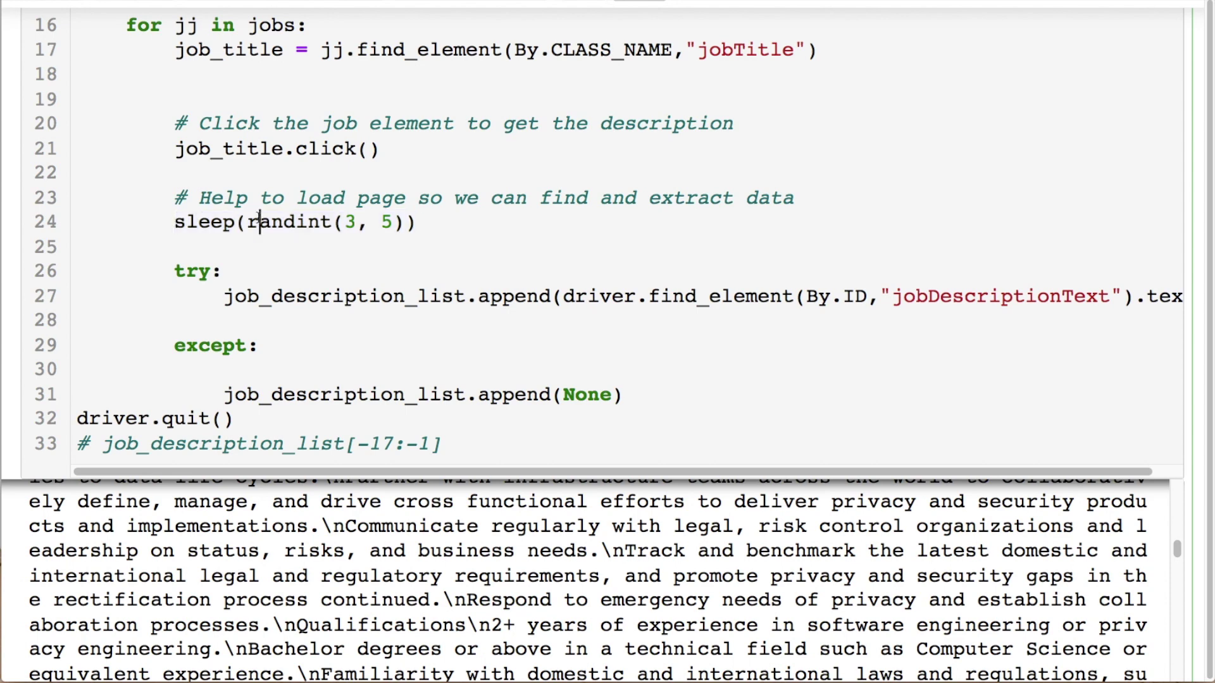
pyautogui.moveTo(393, 222); pyautogui.dragTo(339, 222)
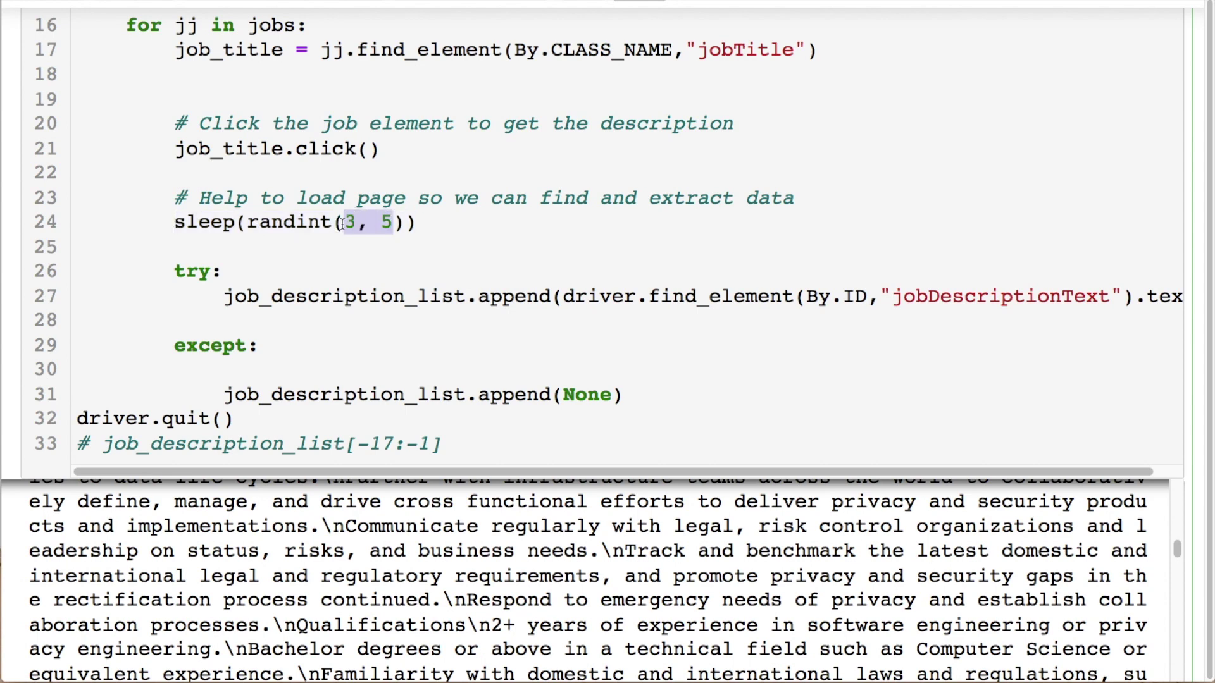
pyautogui.moveTo(416, 223); pyautogui.dragTo(177, 222)
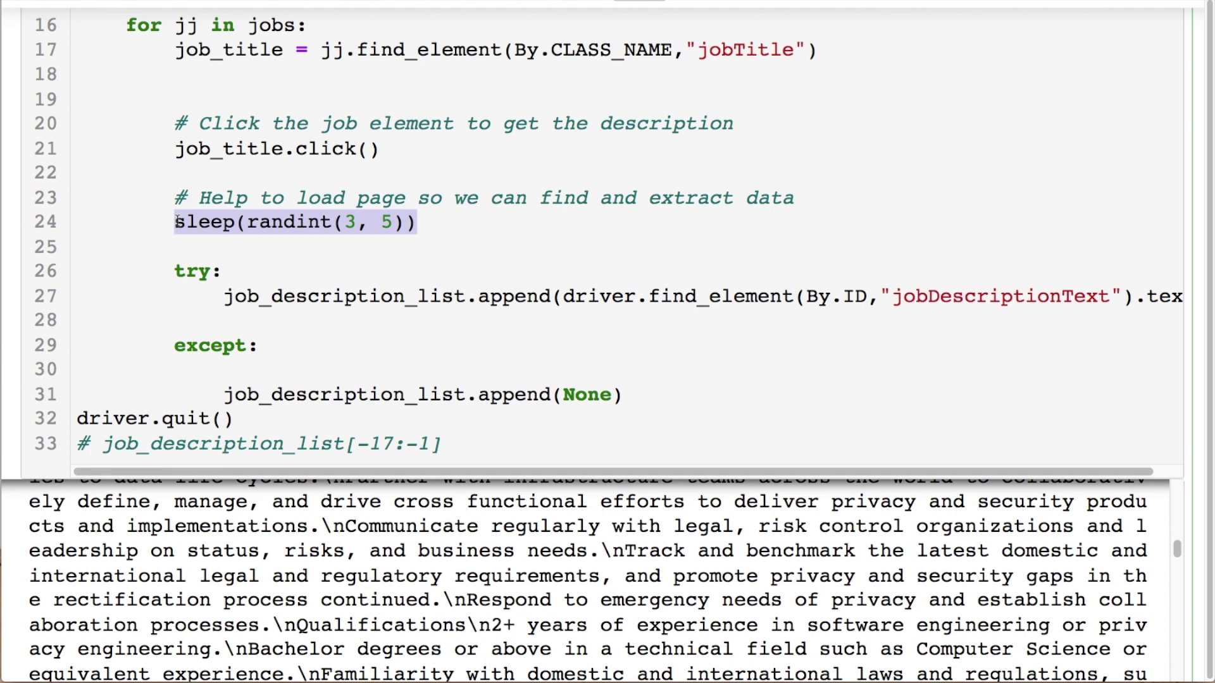
pyautogui.moveTo(248, 443); pyautogui.dragTo(54, 410)
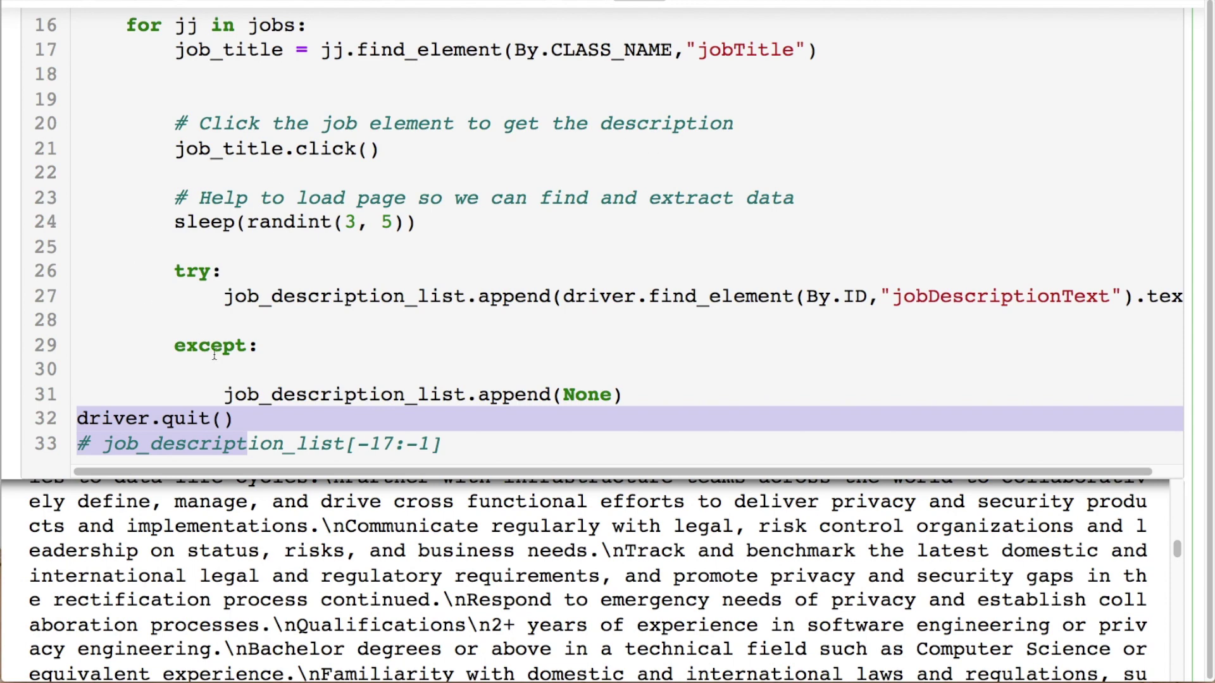
pyautogui.scroll(-10, 214, 353)
pyautogui.scroll(-2, 215, 354)
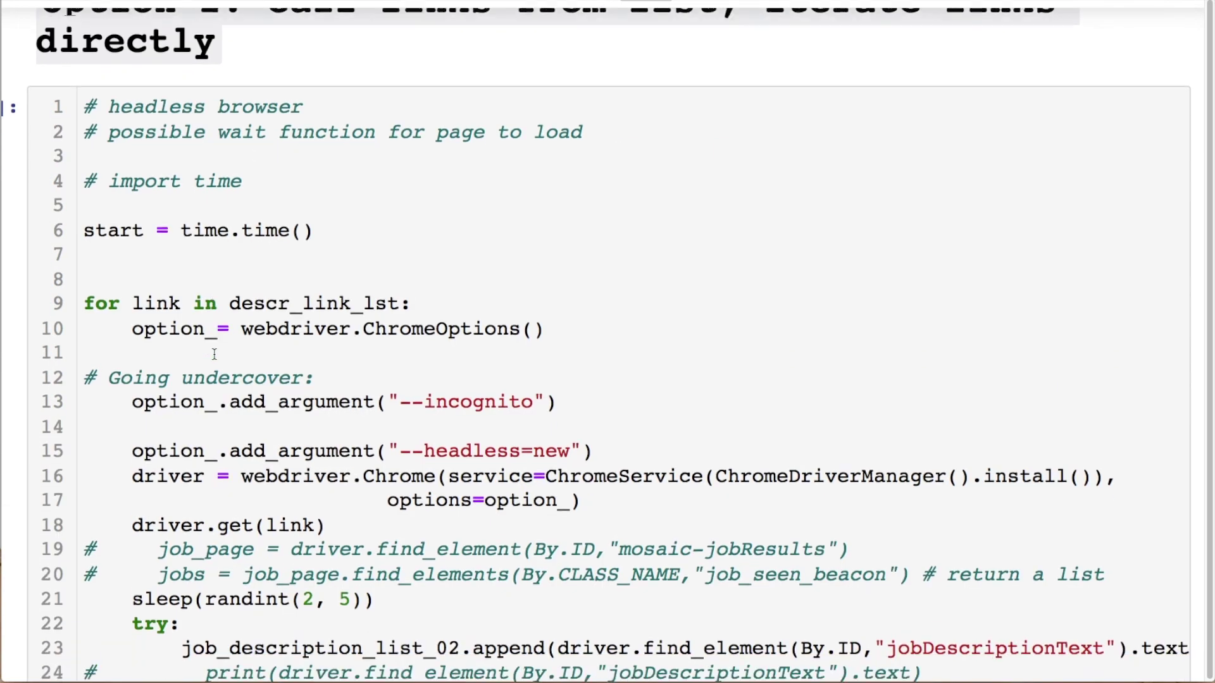
pyautogui.scroll(-1, 215, 354)
pyautogui.scroll(-3, 214, 354)
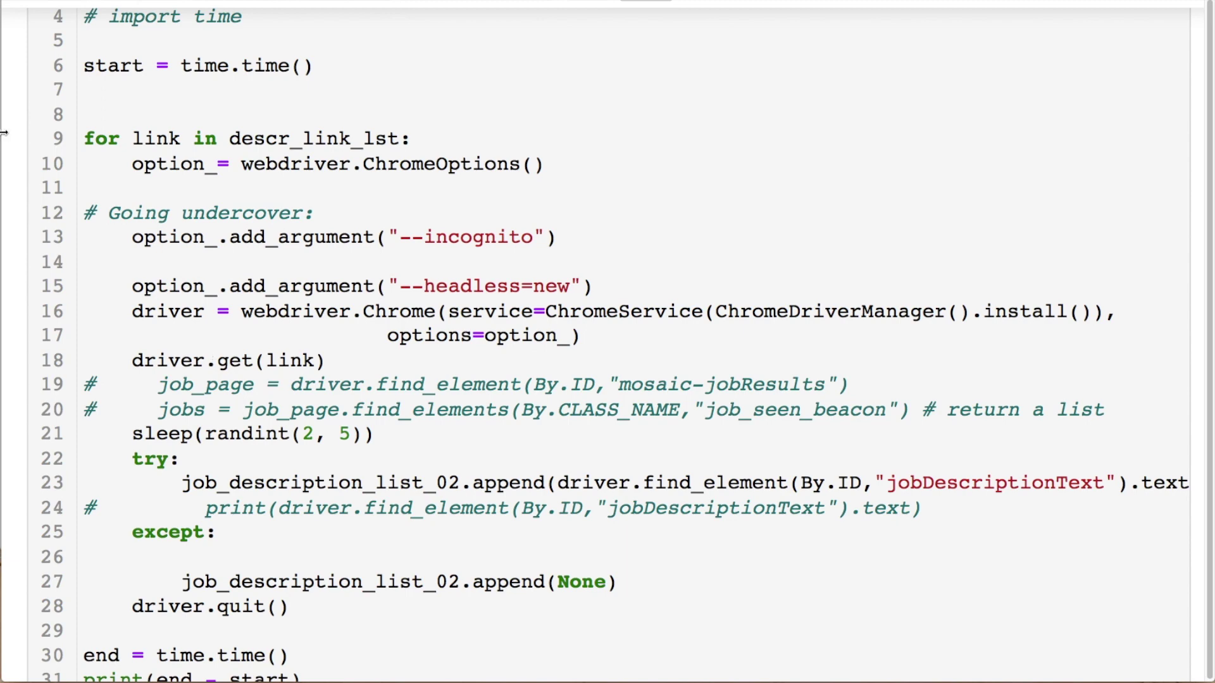
# Step: Highlight the start timer, the descr_link_lst loop and the incognito Chrome option
pyautogui.moveTo(86, 65)
pyautogui.mouseDown()
pyautogui.moveTo(360, 232)
pyautogui.moveTo(457, 352)
pyautogui.mouseUp()
pyautogui.click(245, 348)
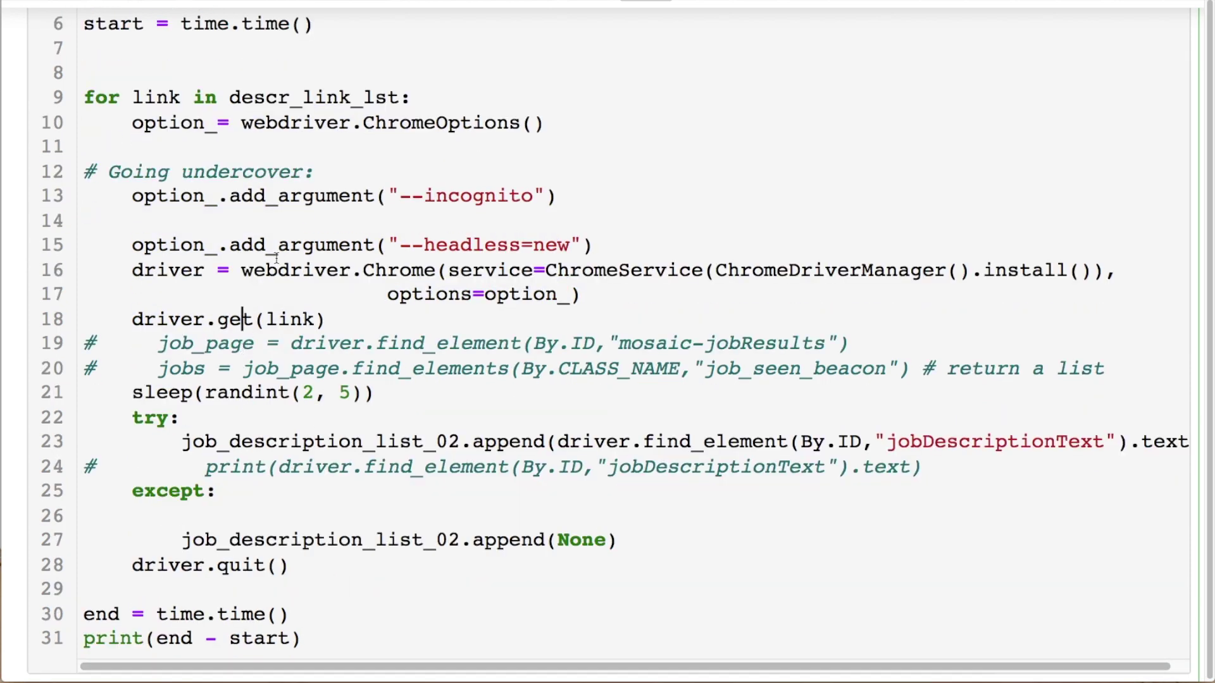
pyautogui.moveTo(411, 97); pyautogui.dragTo(233, 96)
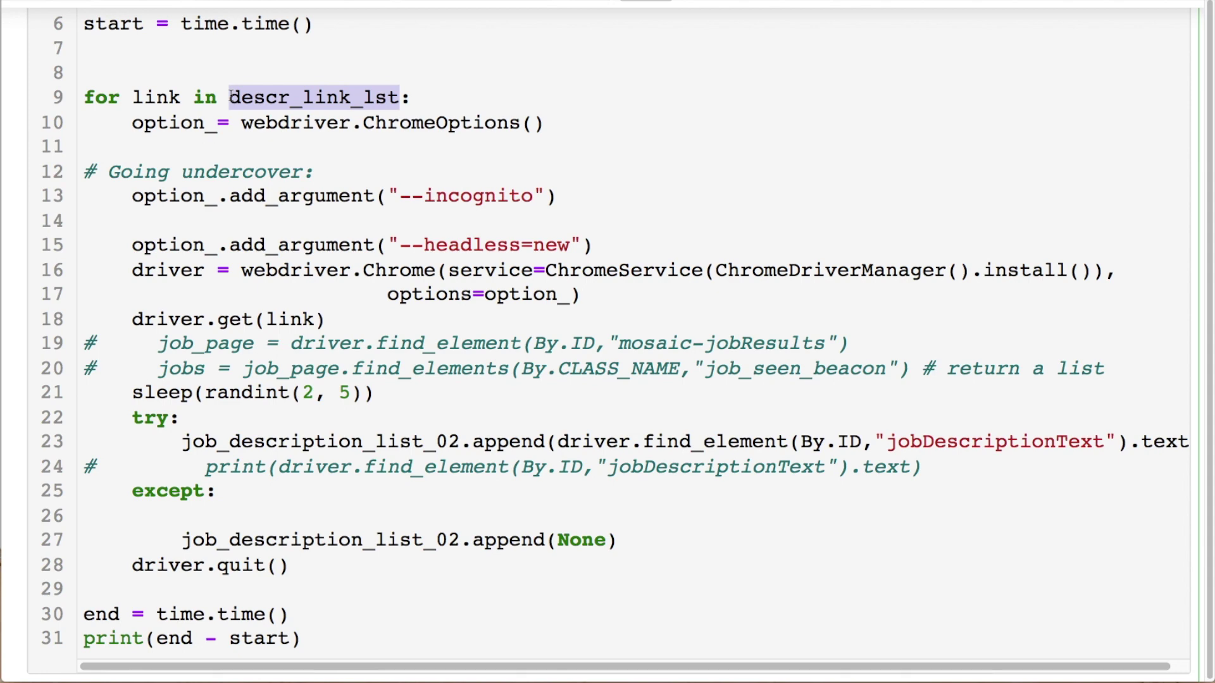
pyautogui.scroll(-2, 608, 342)
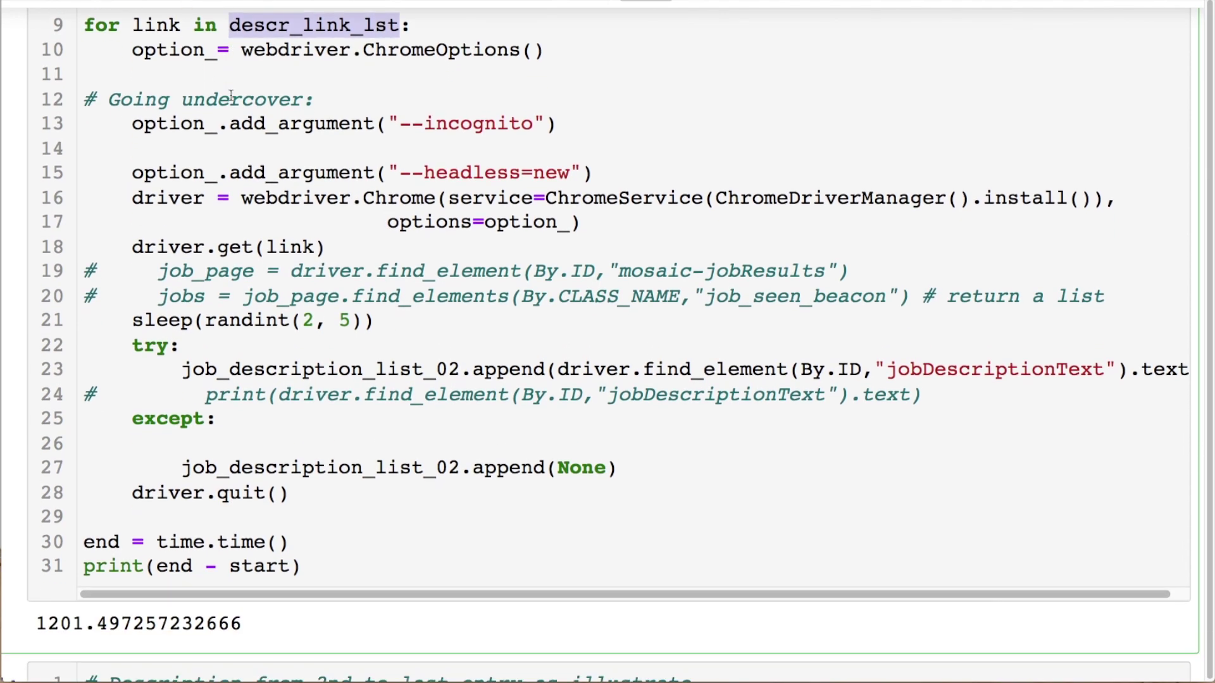
pyautogui.scroll(-3, 608, 343)
pyautogui.moveTo(595, 115)
pyautogui.mouseDown()
pyautogui.moveTo(253, 91)
pyautogui.moveTo(127, 66)
pyautogui.mouseUp()
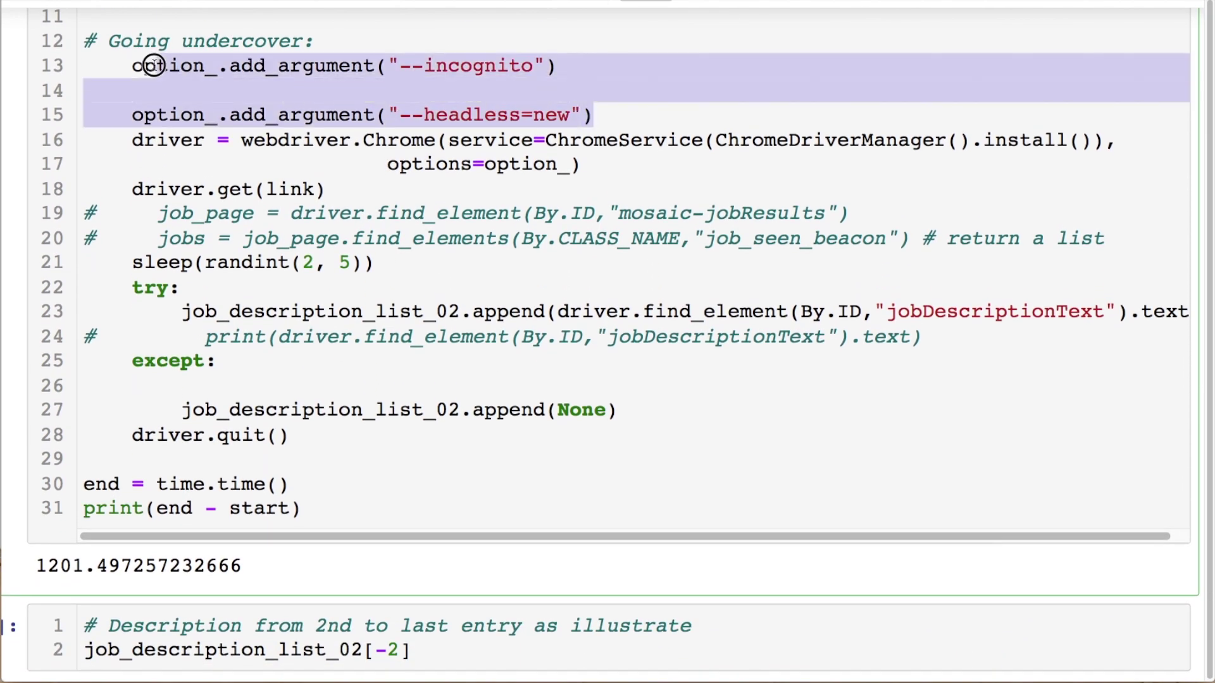
pyautogui.click(128, 66)
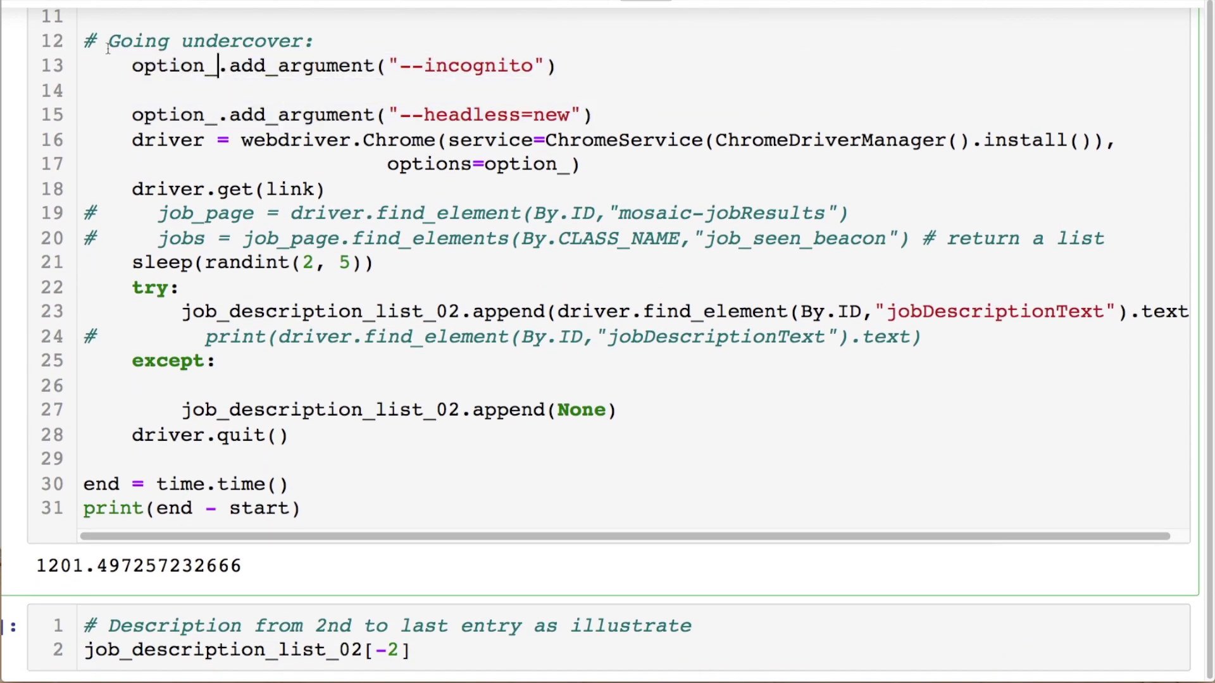
pyautogui.moveTo(128, 66)
pyautogui.mouseDown()
pyautogui.moveTo(543, 68)
pyautogui.moveTo(569, 81)
pyautogui.mouseUp()
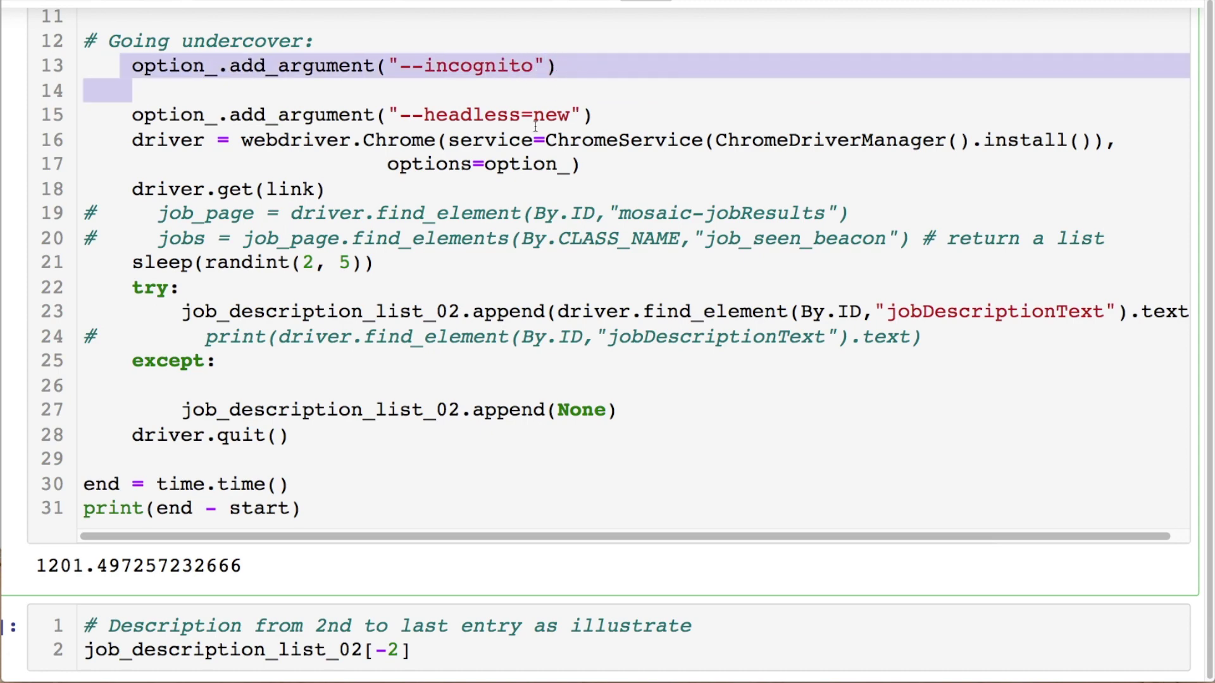
# Step: Highlight driver.get(link), the link variable, the jobDescriptionText id and the 1201-second timing
pyautogui.click(278, 311)
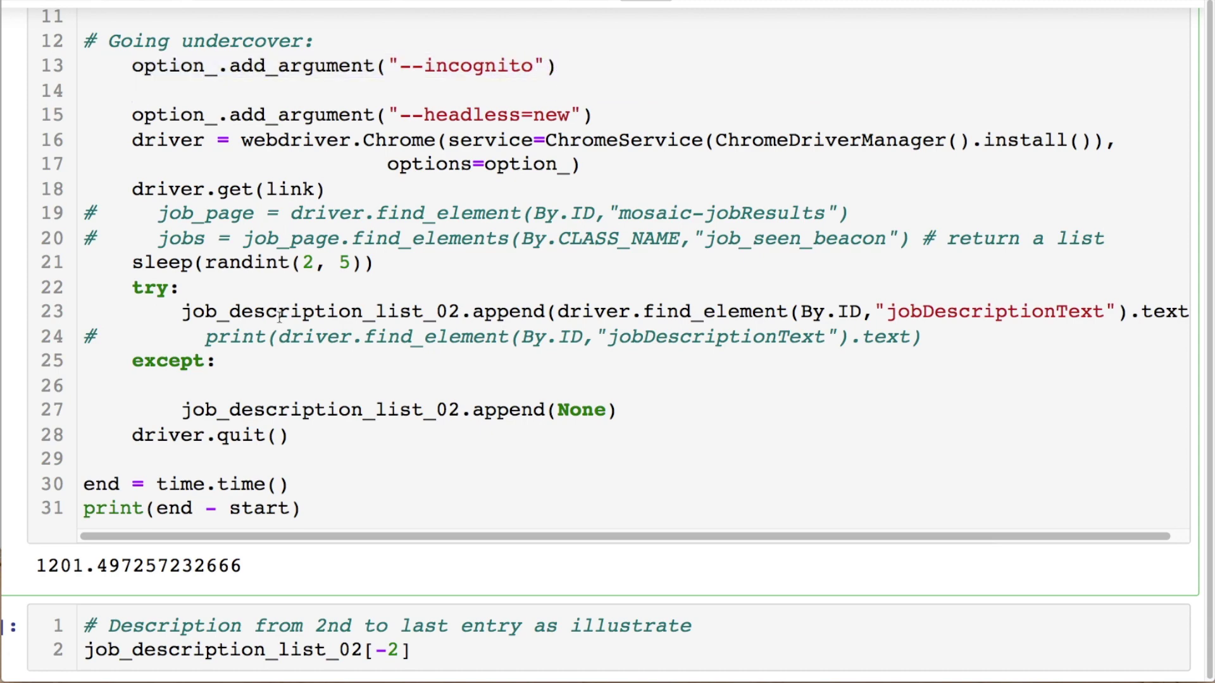
pyautogui.moveTo(133, 189); pyautogui.dragTo(366, 192)
pyautogui.scroll(2, 336, 173)
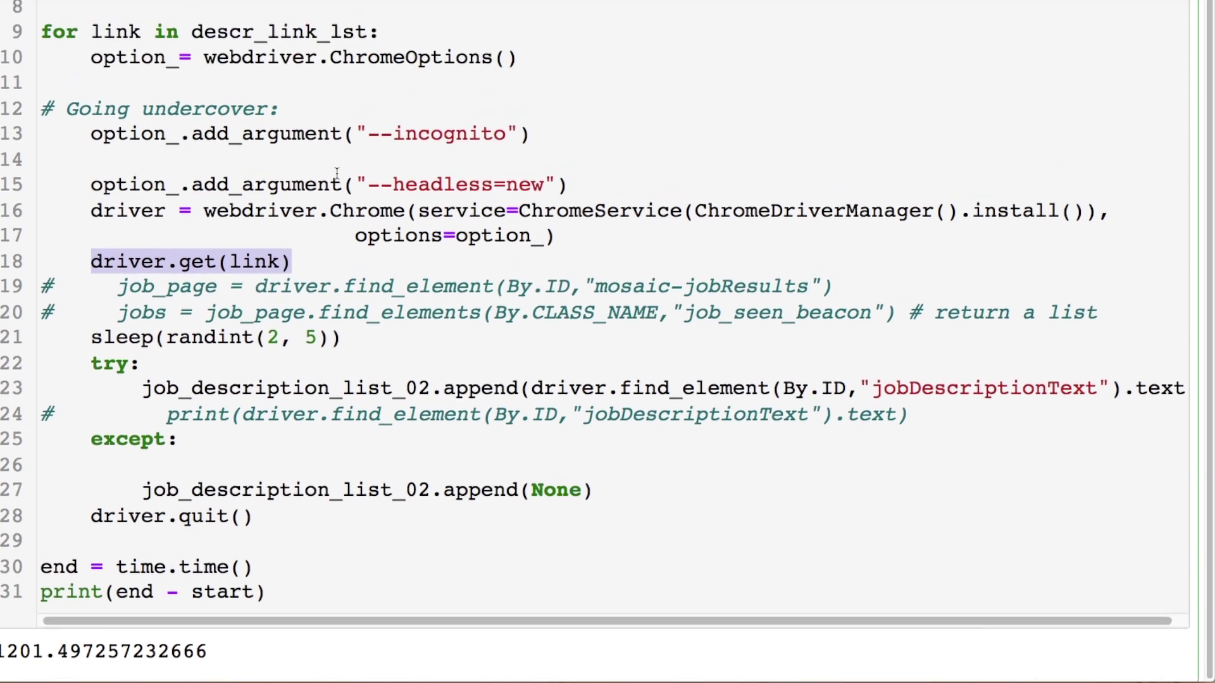
pyautogui.doubleClick(96, 57)
pyautogui.scroll(-5, 96, 58)
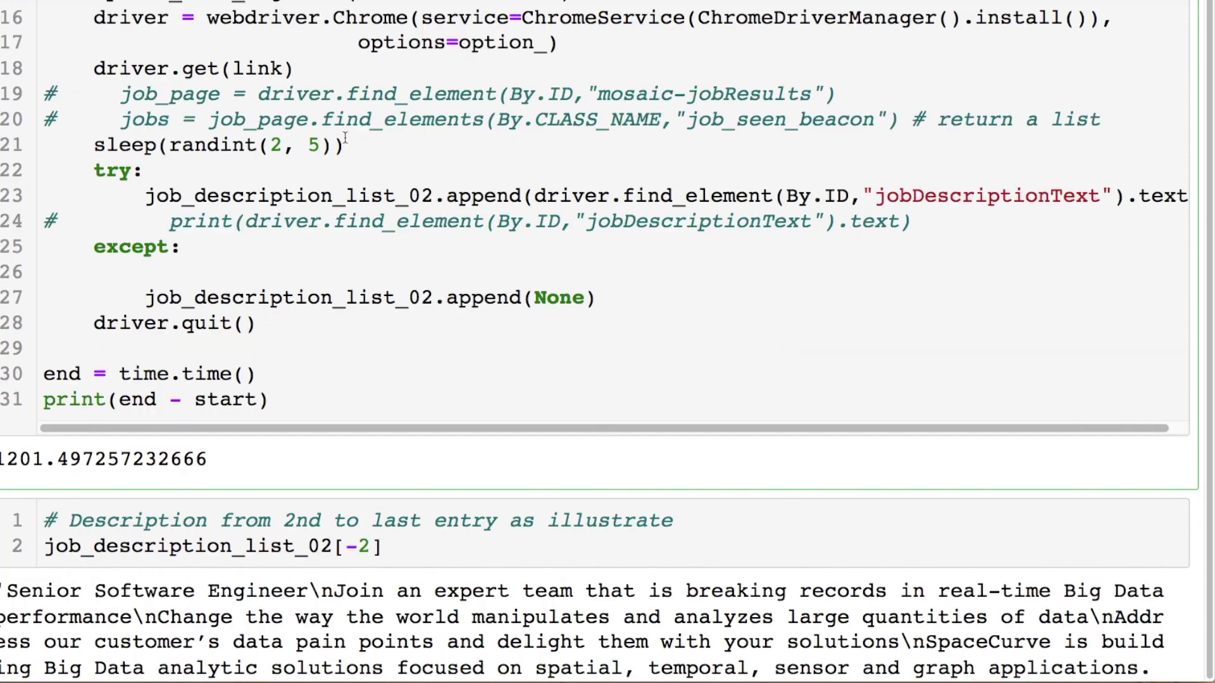
pyautogui.moveTo(346, 146); pyautogui.dragTo(91, 145)
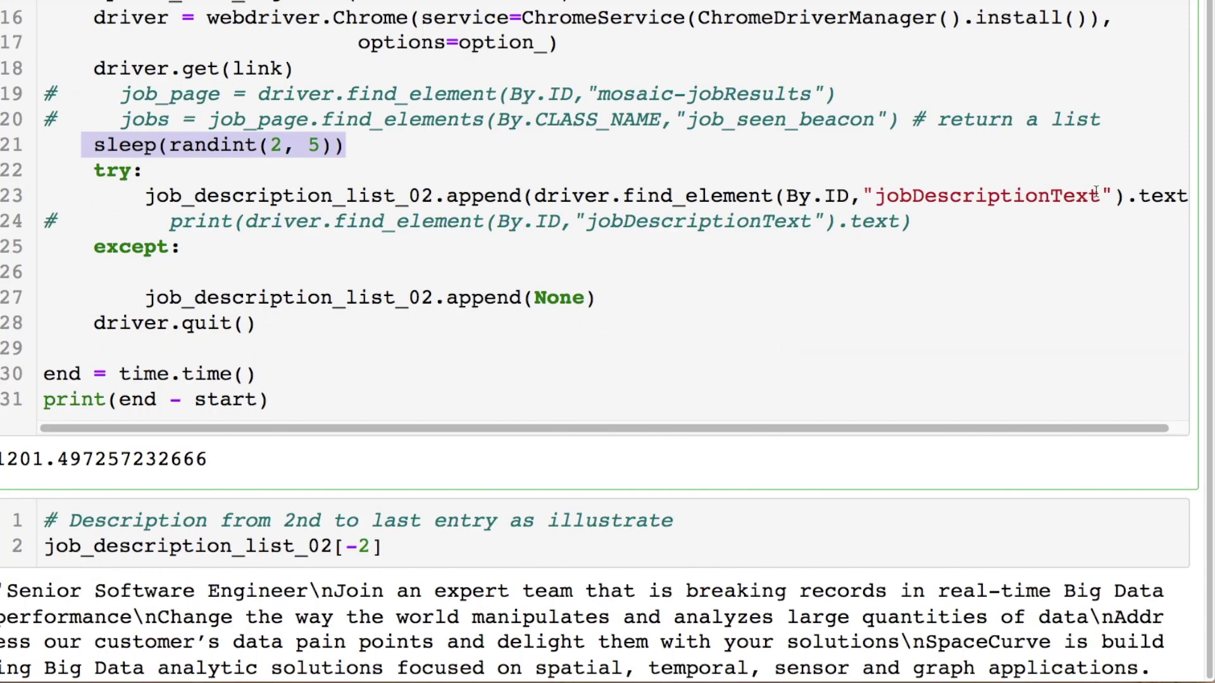
pyautogui.moveTo(1100, 196); pyautogui.dragTo(872, 199)
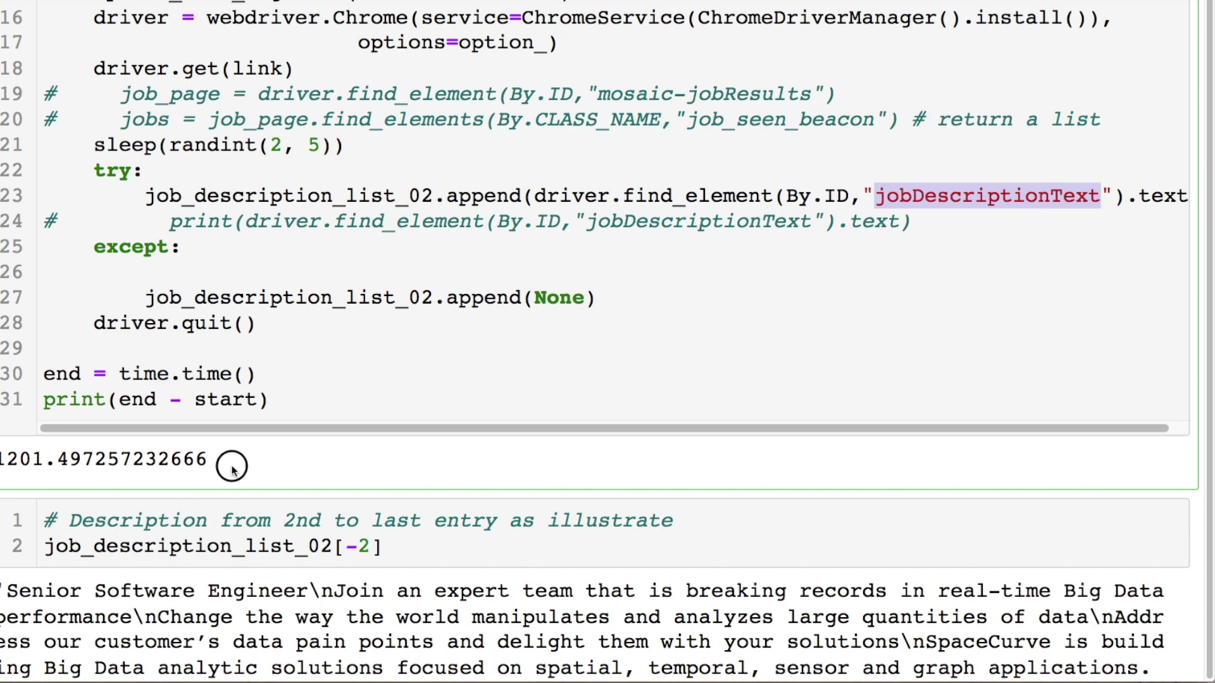
pyautogui.moveTo(211, 460); pyautogui.dragTo(2, 461)
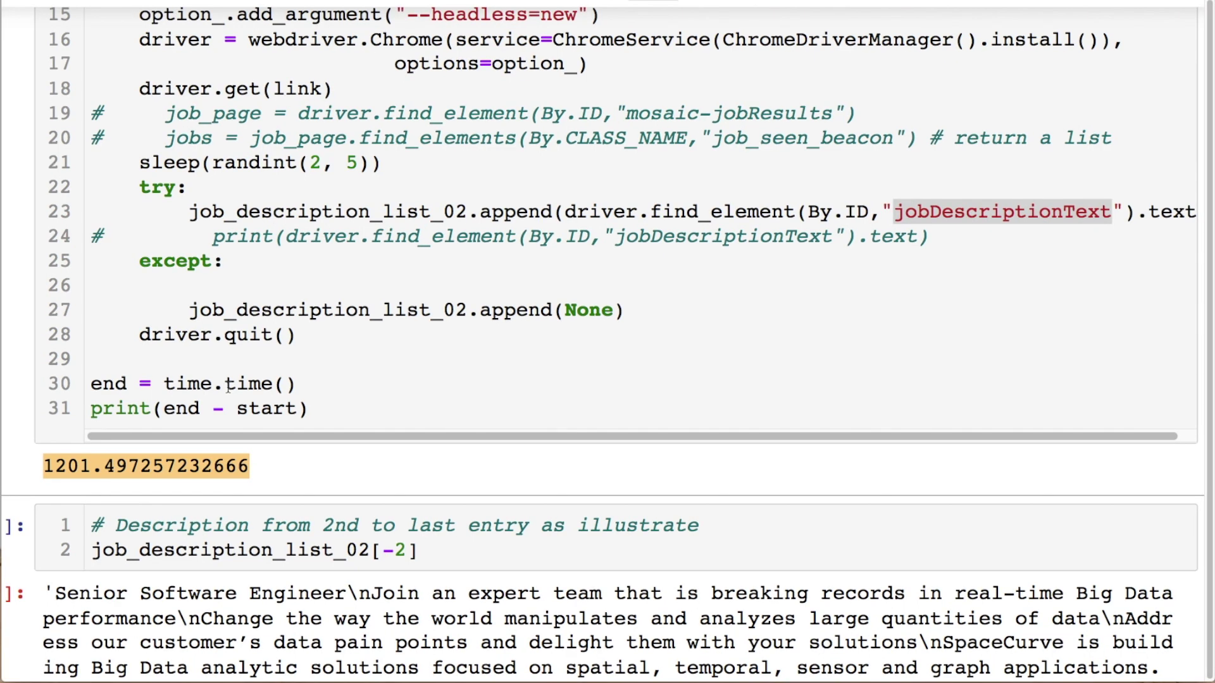
pyautogui.scroll(-5, 228, 383)
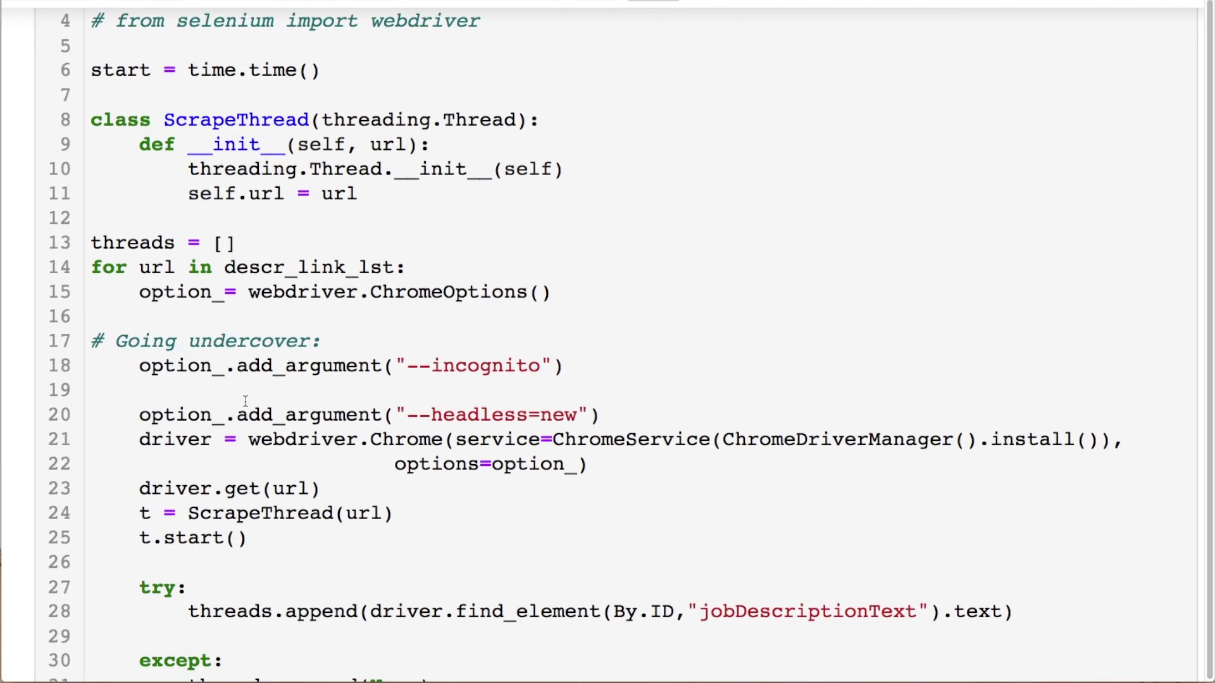
pyautogui.scroll(-5, 246, 402)
pyautogui.moveTo(238, 504); pyautogui.dragTo(29, 508)
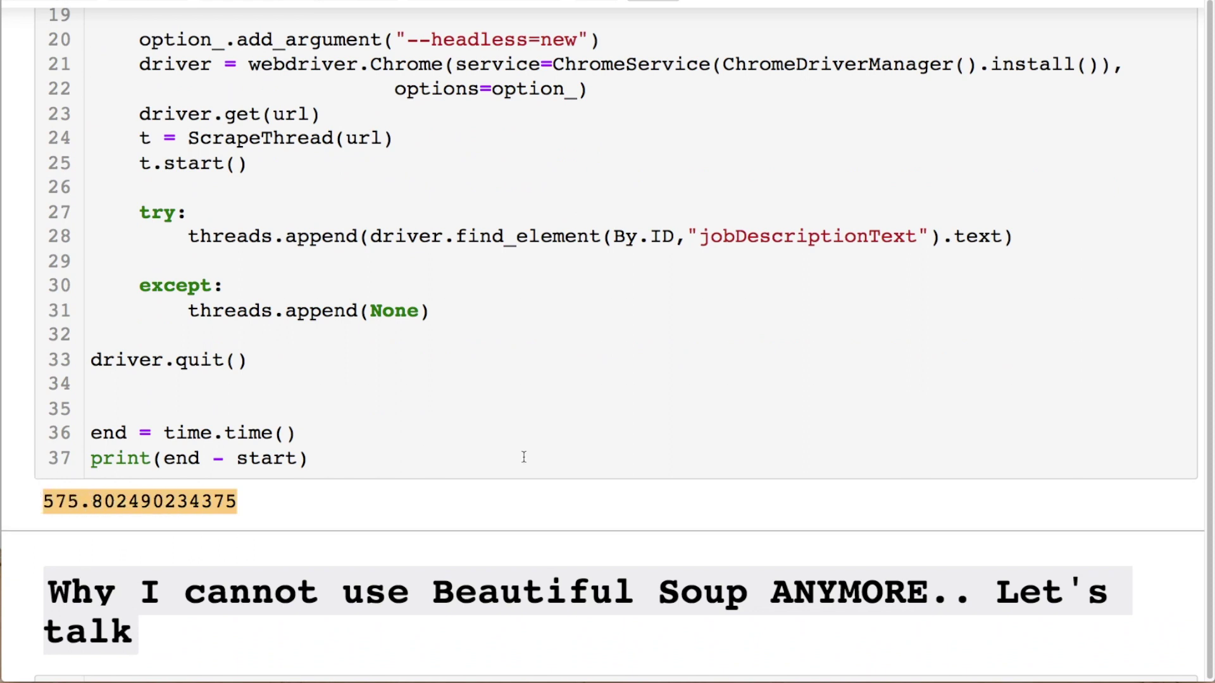
pyautogui.scroll(-10, 524, 457)
# Step: Highlight the notes on storing data in a df, removing duplicates, plots and NLP
pyautogui.moveTo(321, 39); pyautogui.dragTo(81, 45)
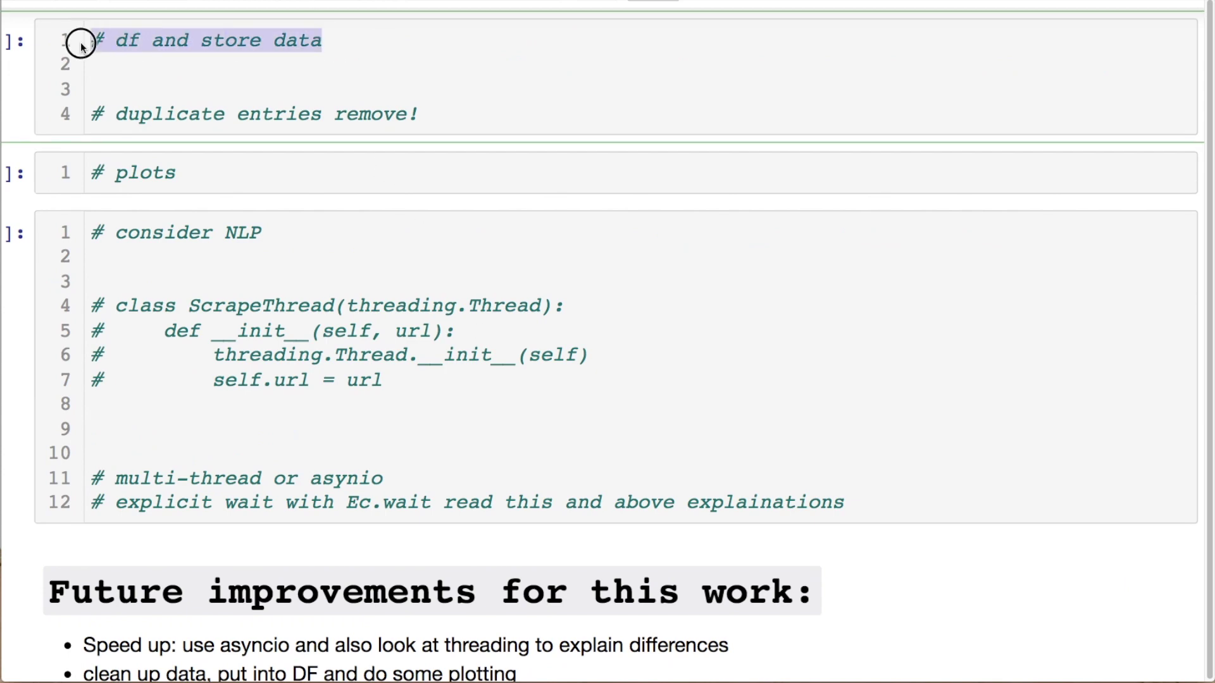
pyautogui.moveTo(418, 114)
pyautogui.mouseDown()
pyautogui.moveTo(218, 107)
pyautogui.moveTo(82, 87)
pyautogui.mouseUp()
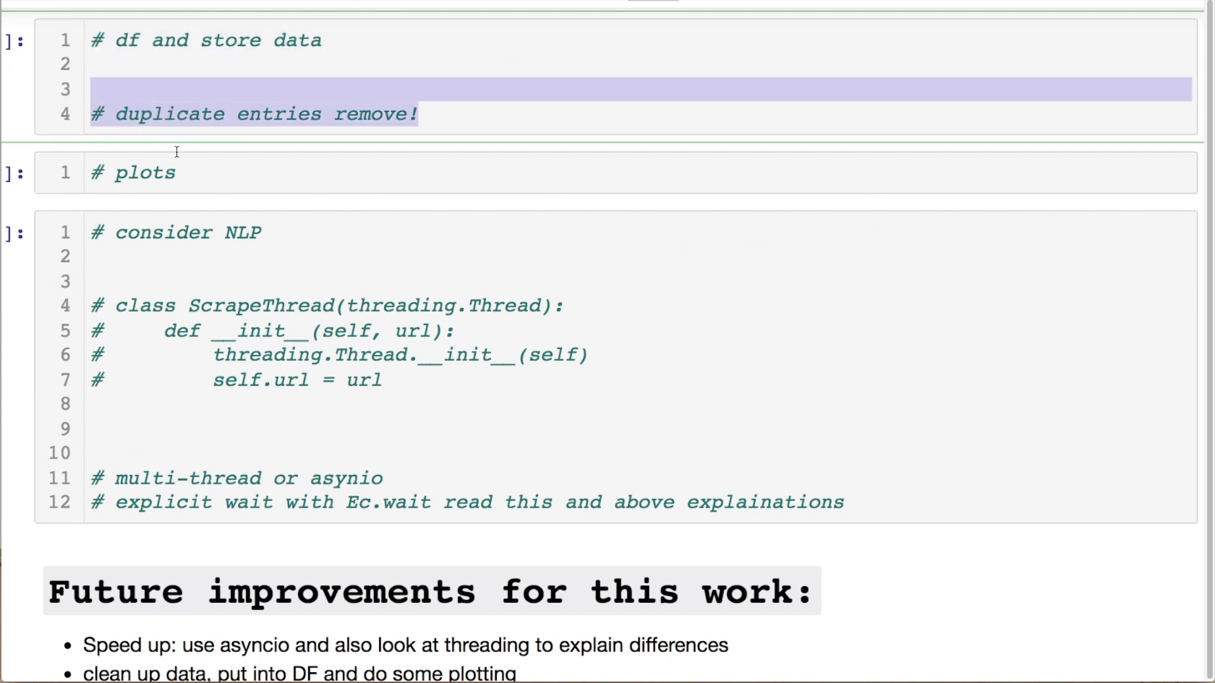
pyautogui.moveTo(178, 171); pyautogui.dragTo(94, 172)
pyautogui.moveTo(264, 233); pyautogui.dragTo(83, 232)
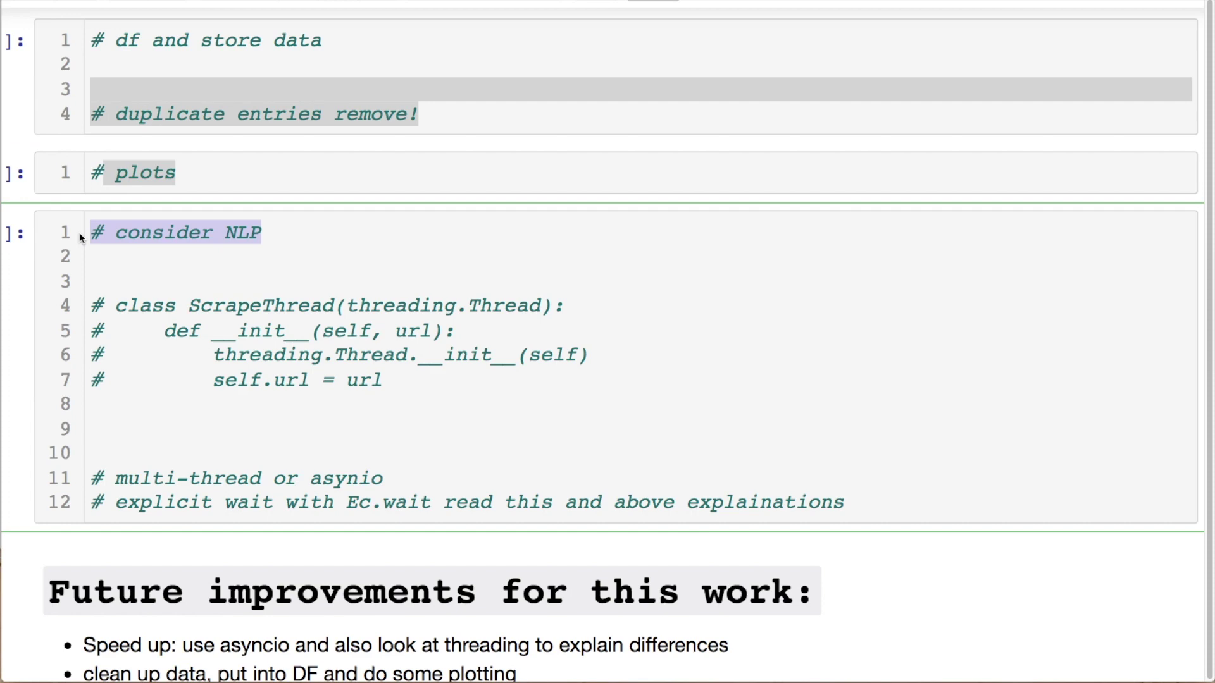
pyautogui.scroll(-1, 80, 233)
pyautogui.scroll(-3, 79, 233)
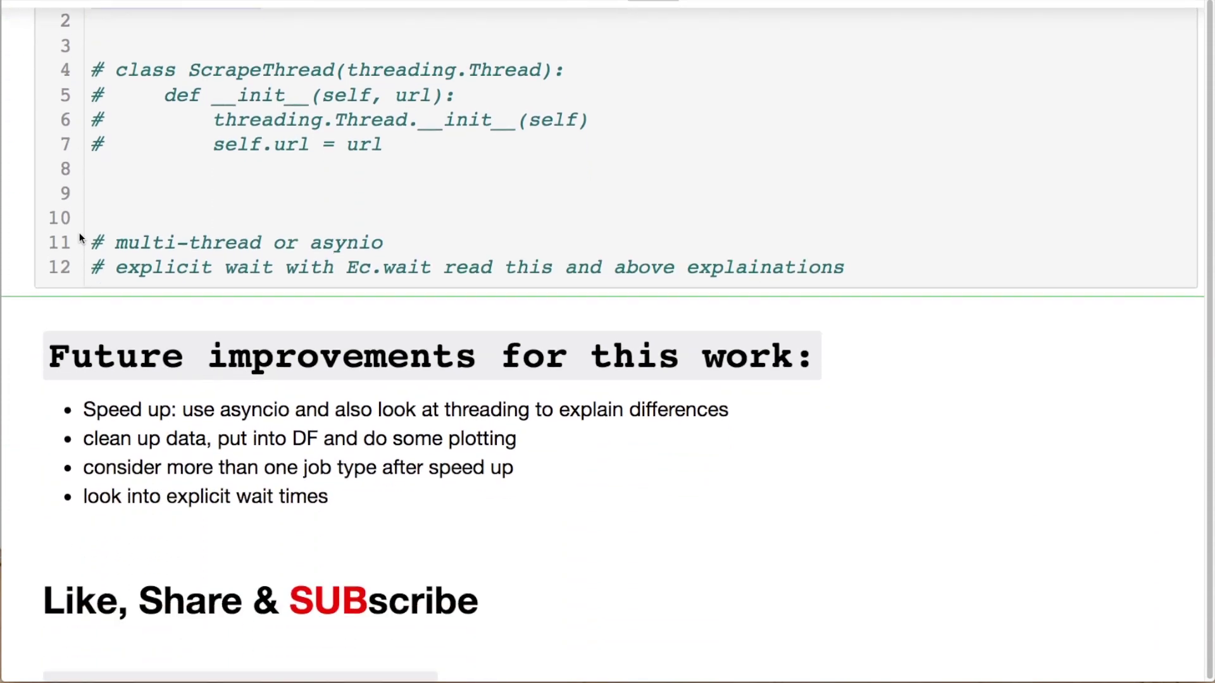
pyautogui.scroll(-4, 79, 232)
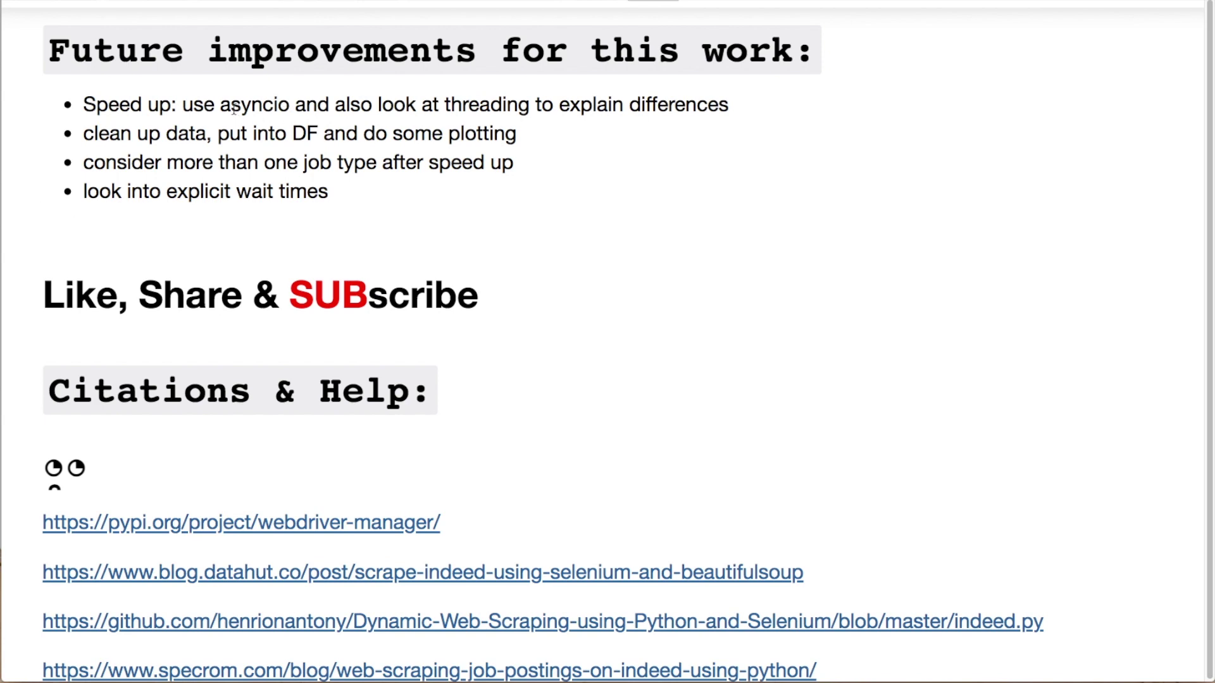
pyautogui.doubleClick(255, 105)
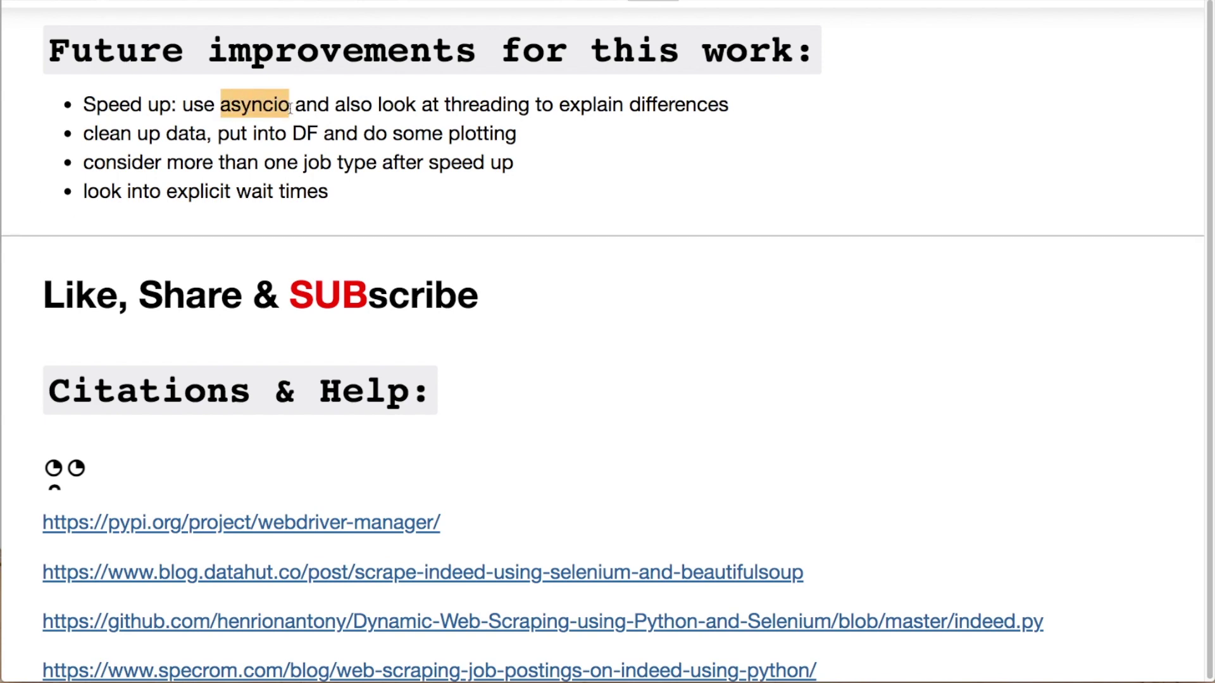
pyautogui.moveTo(443, 104); pyautogui.dragTo(540, 105)
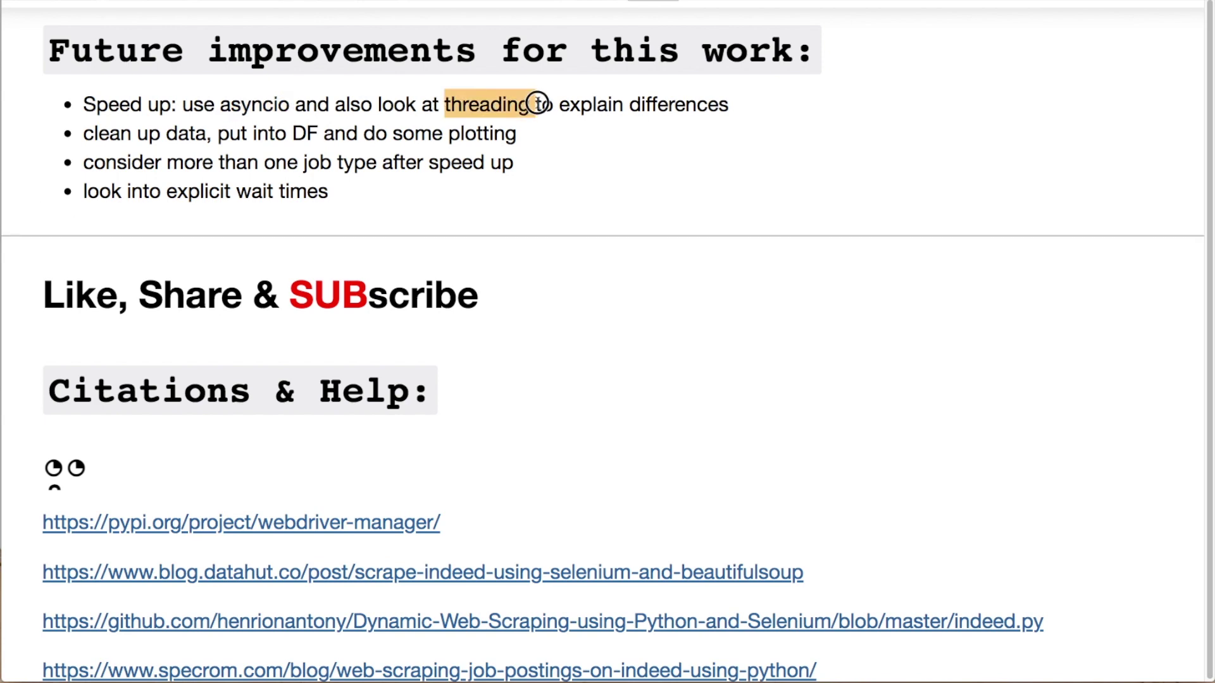
pyautogui.click(286, 104)
pyautogui.doubleClick(224, 105)
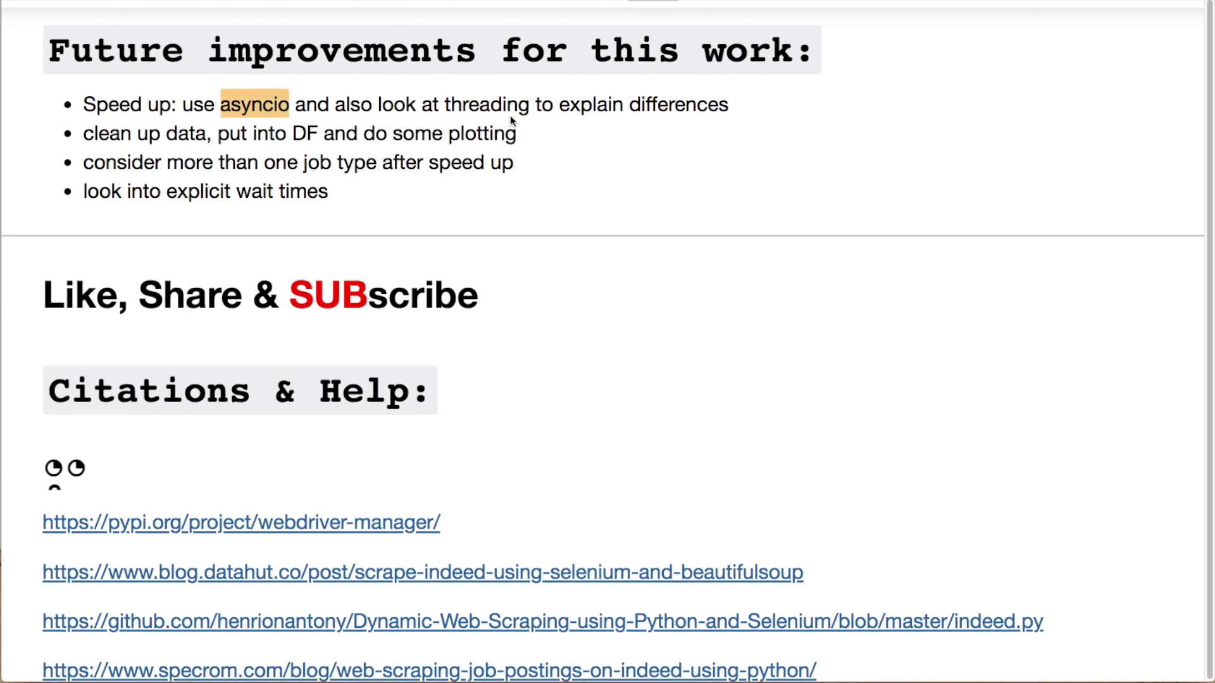
pyautogui.moveTo(332, 194); pyautogui.dragTo(75, 143)
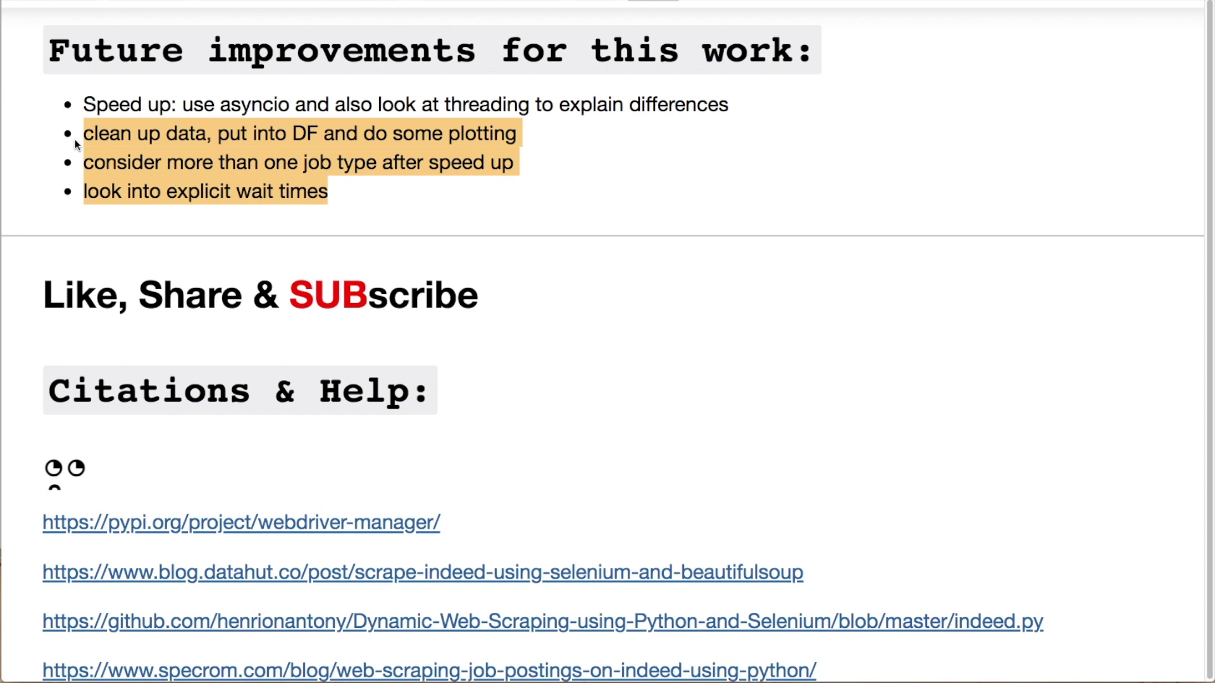
pyautogui.click(456, 281)
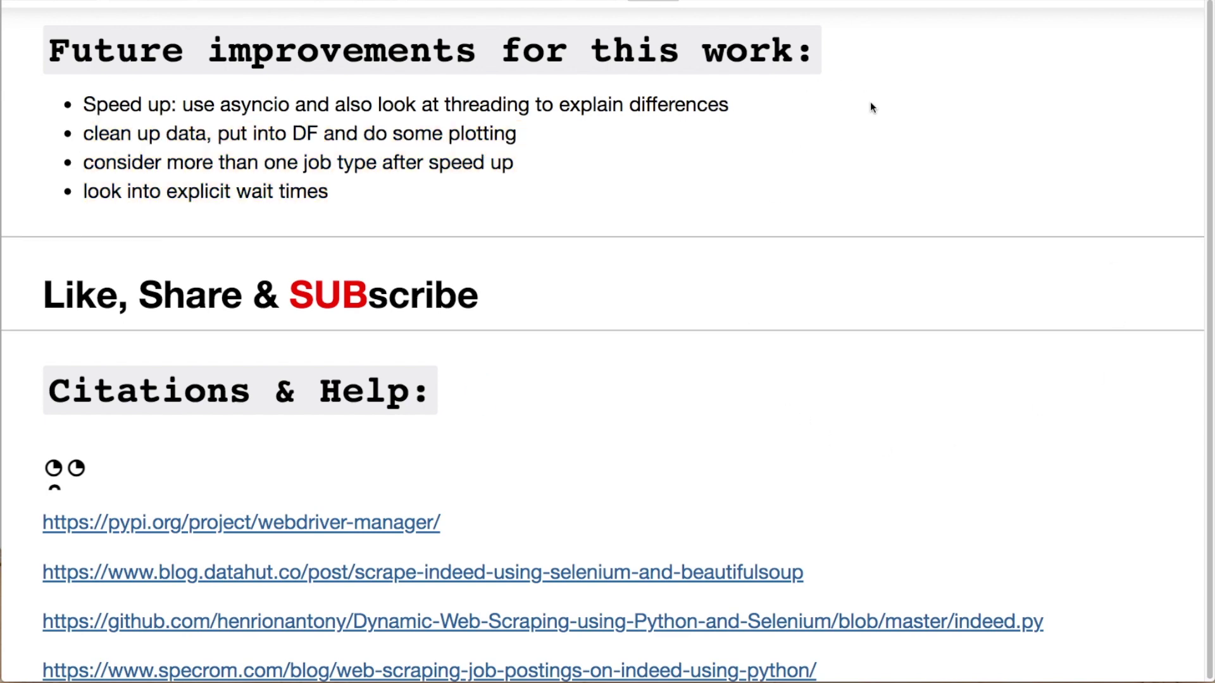